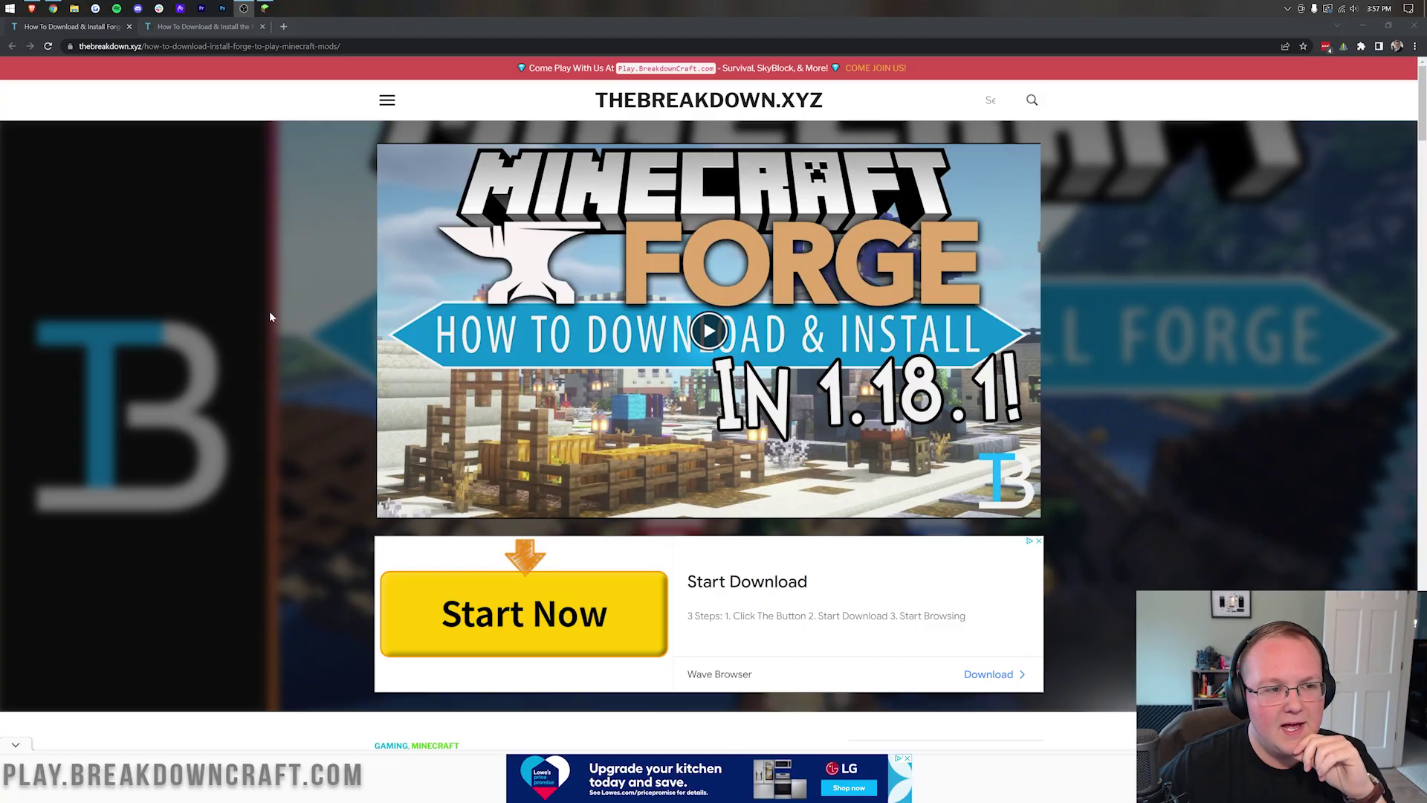
Look over the Forge and Fabric installation guides and the installations listed in the Minecraft Launcher
click(223, 29)
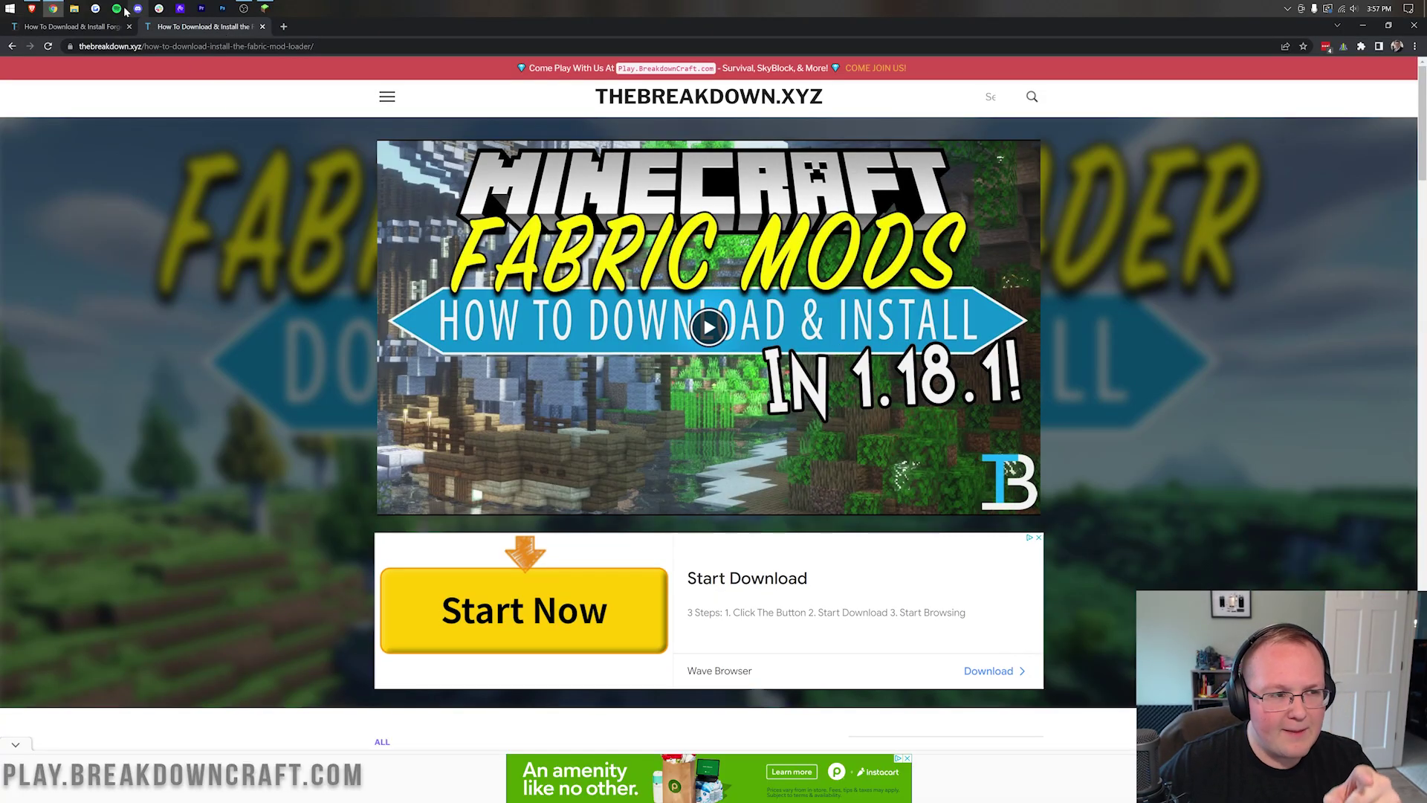
click(86, 28)
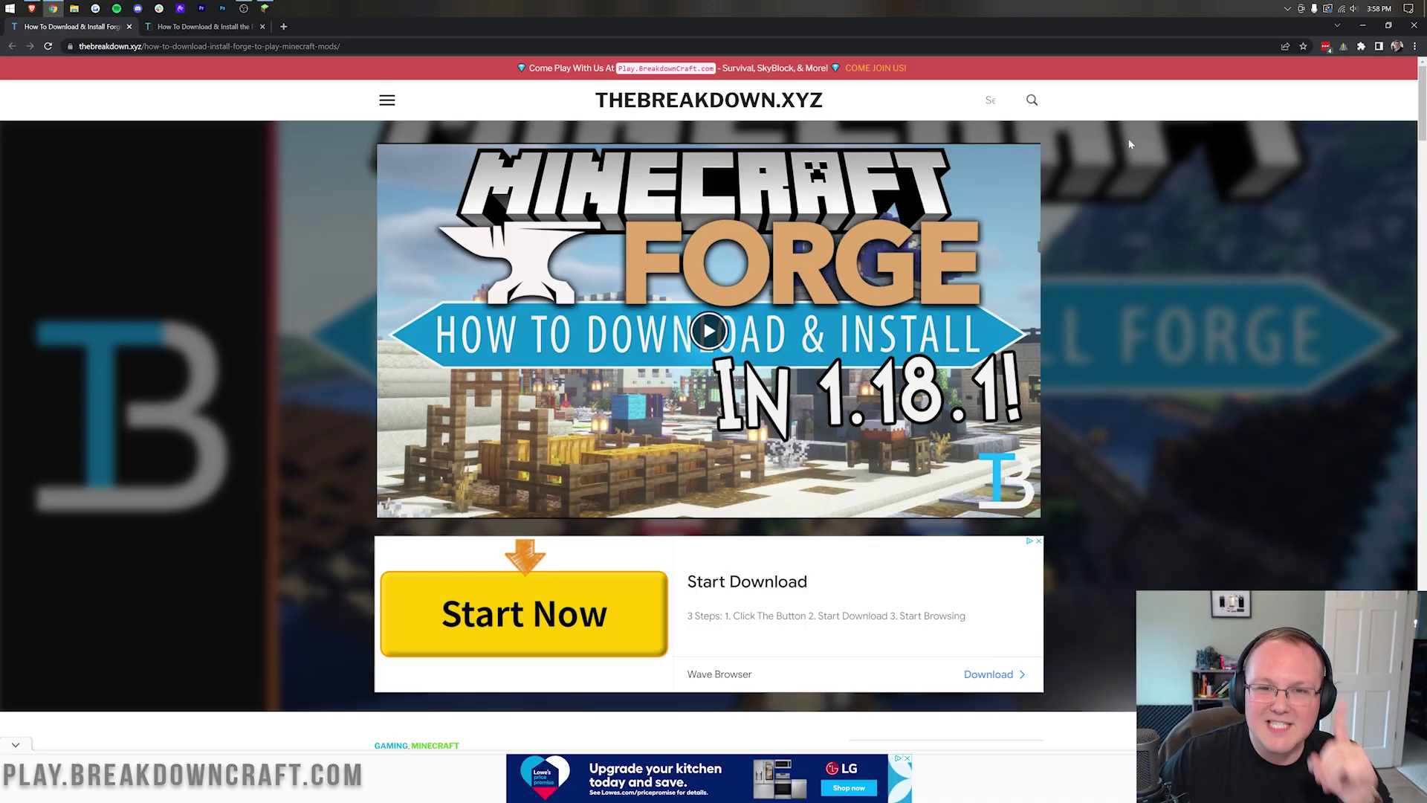
click(1362, 26)
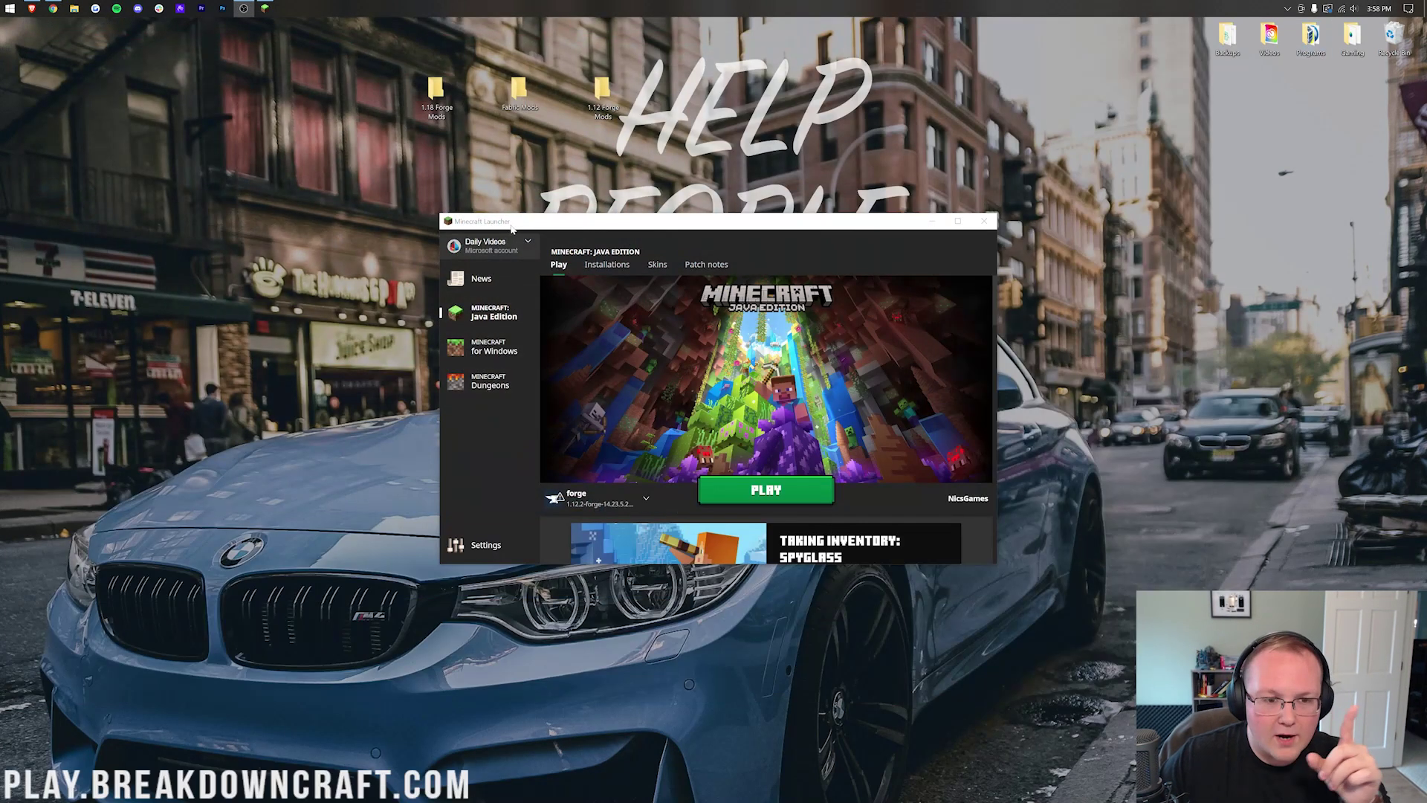
click(594, 266)
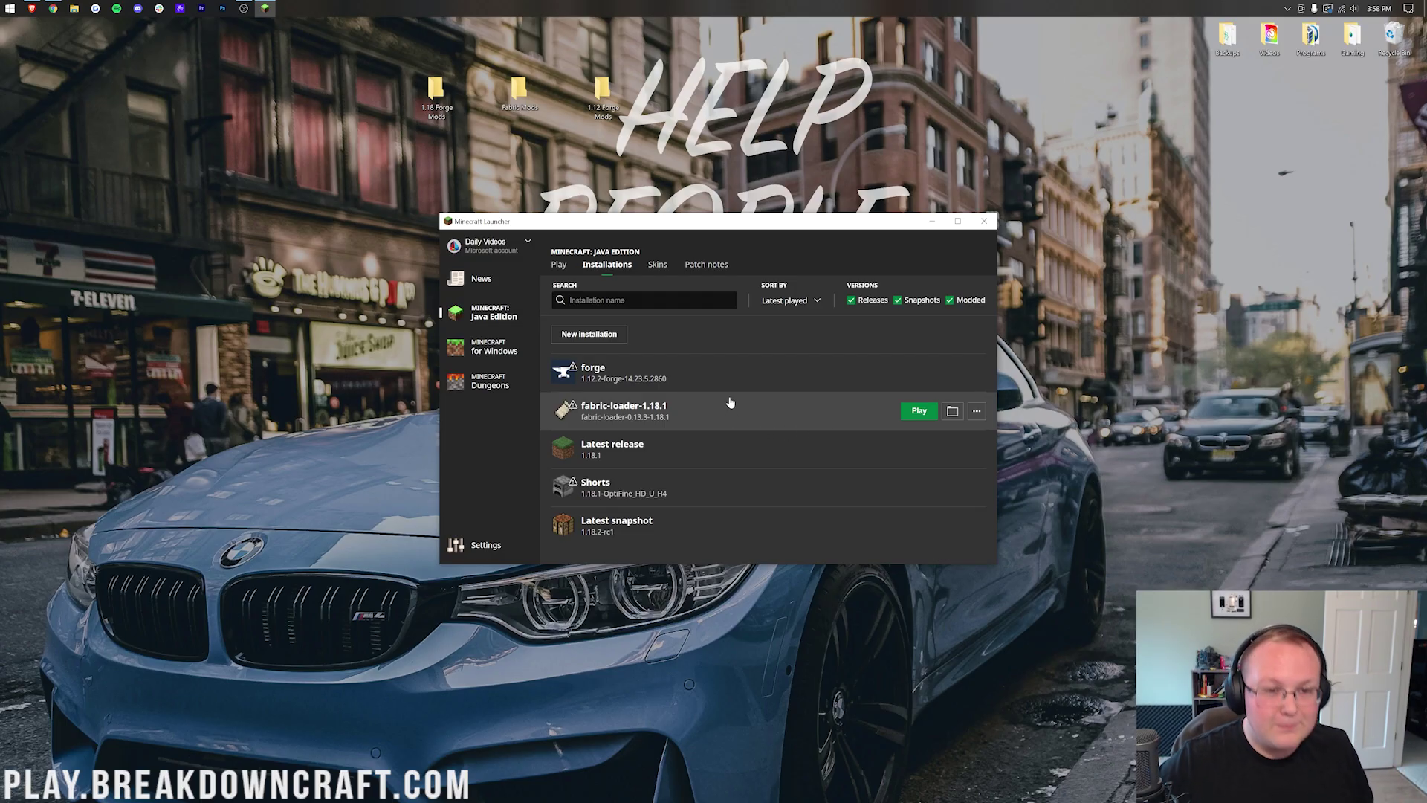
click(58, 15)
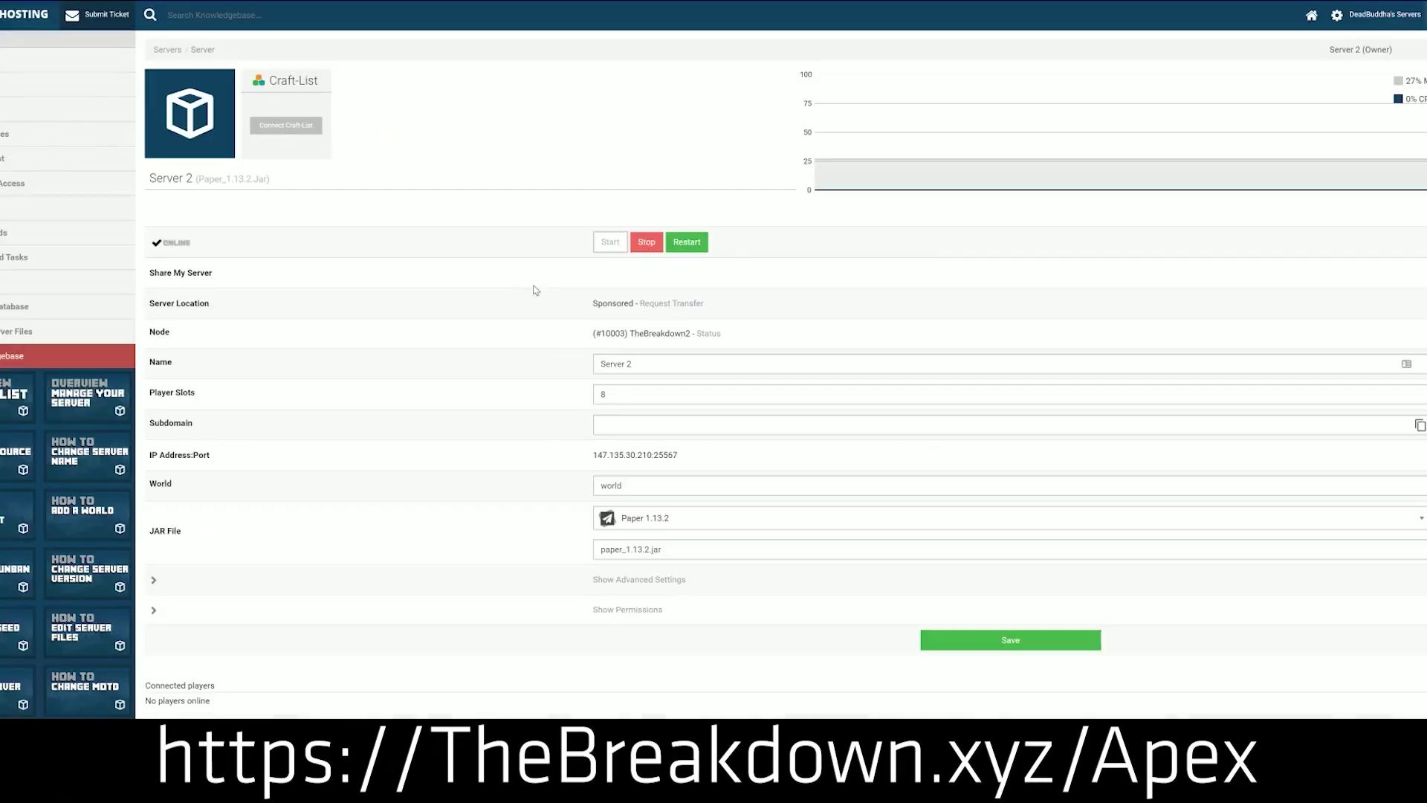
Change the server's JAR file to Minecraft 1.15, confirming the version change and keeping the existing world
click(671, 523)
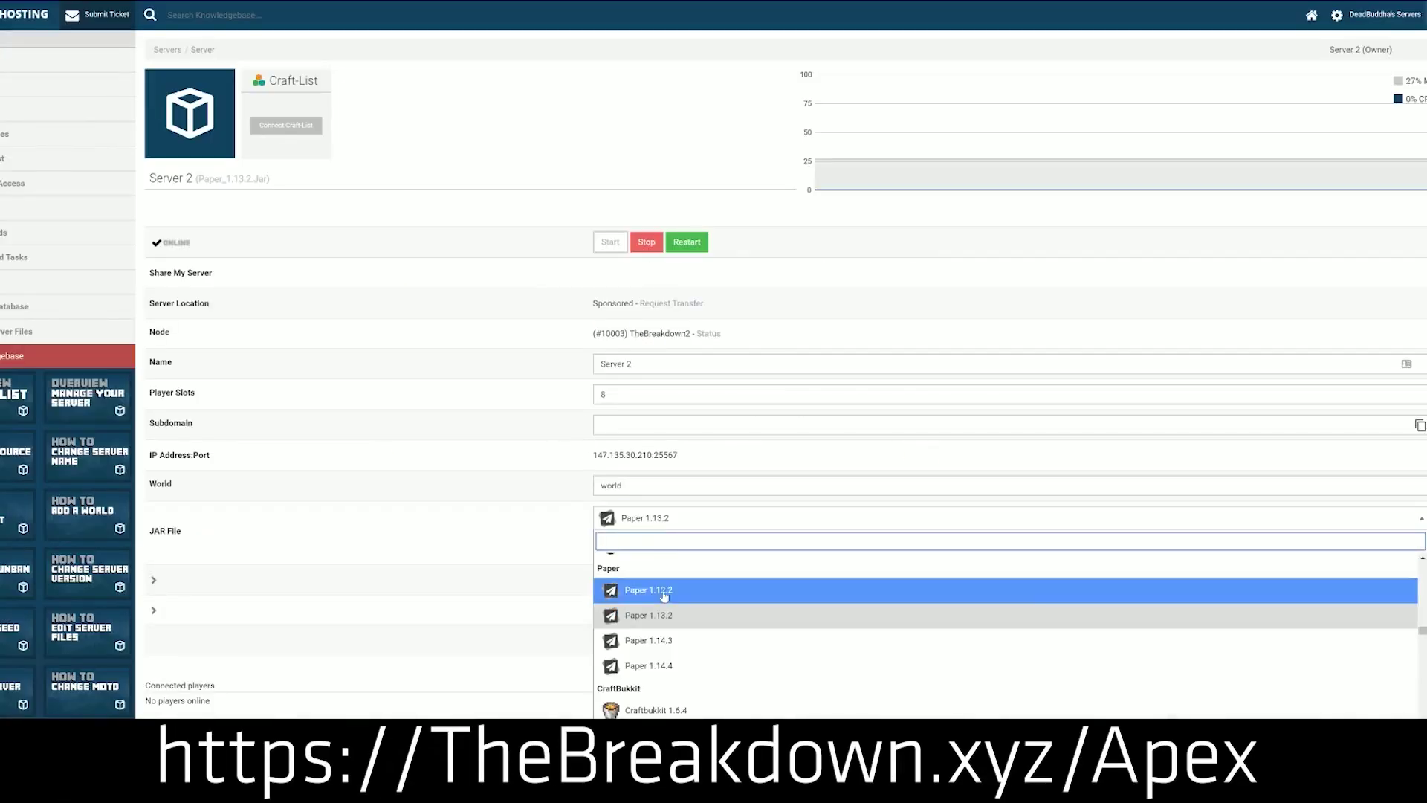
scroll(665, 640, down, 2)
scroll(663, 645, up, 2)
scroll(665, 643, down, 6)
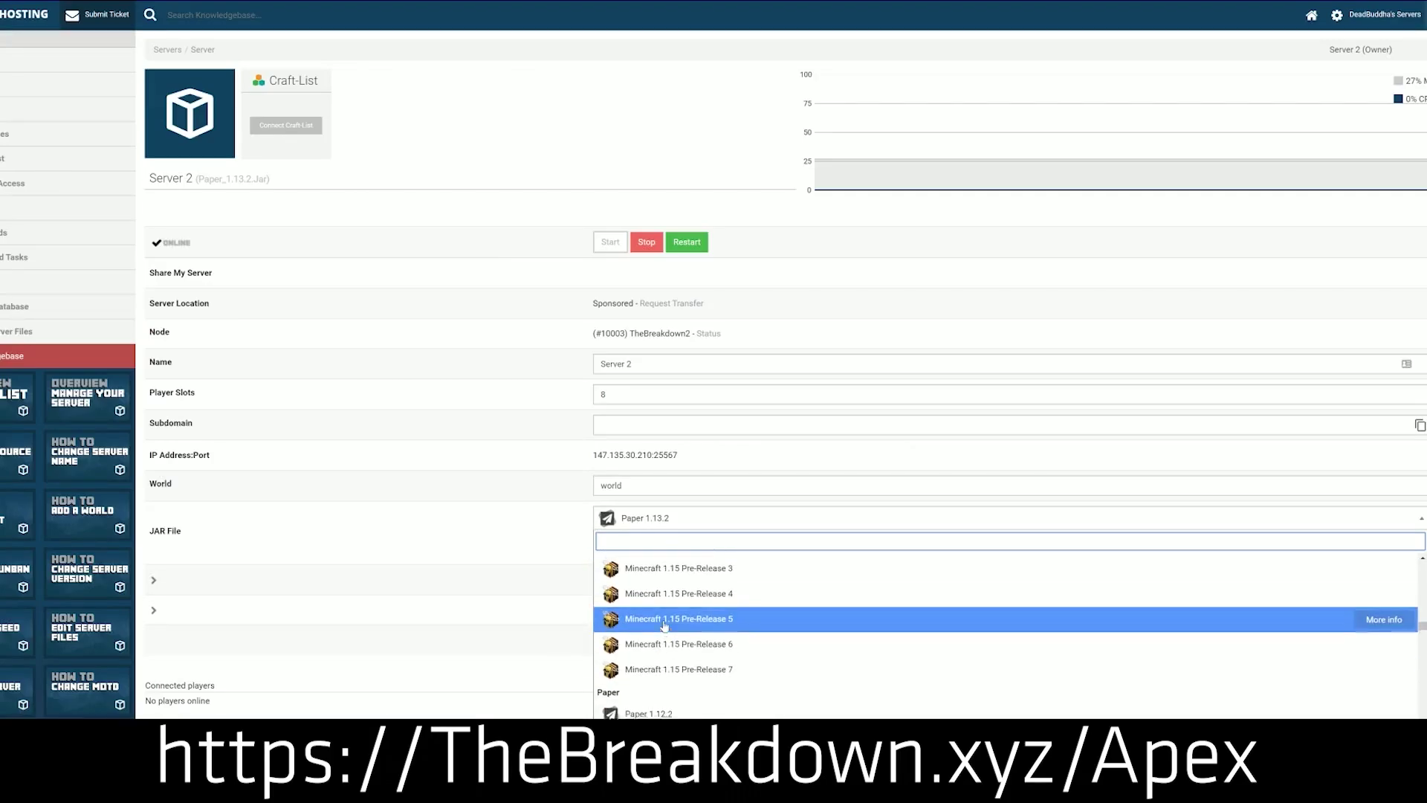
scroll(665, 643, up, 3)
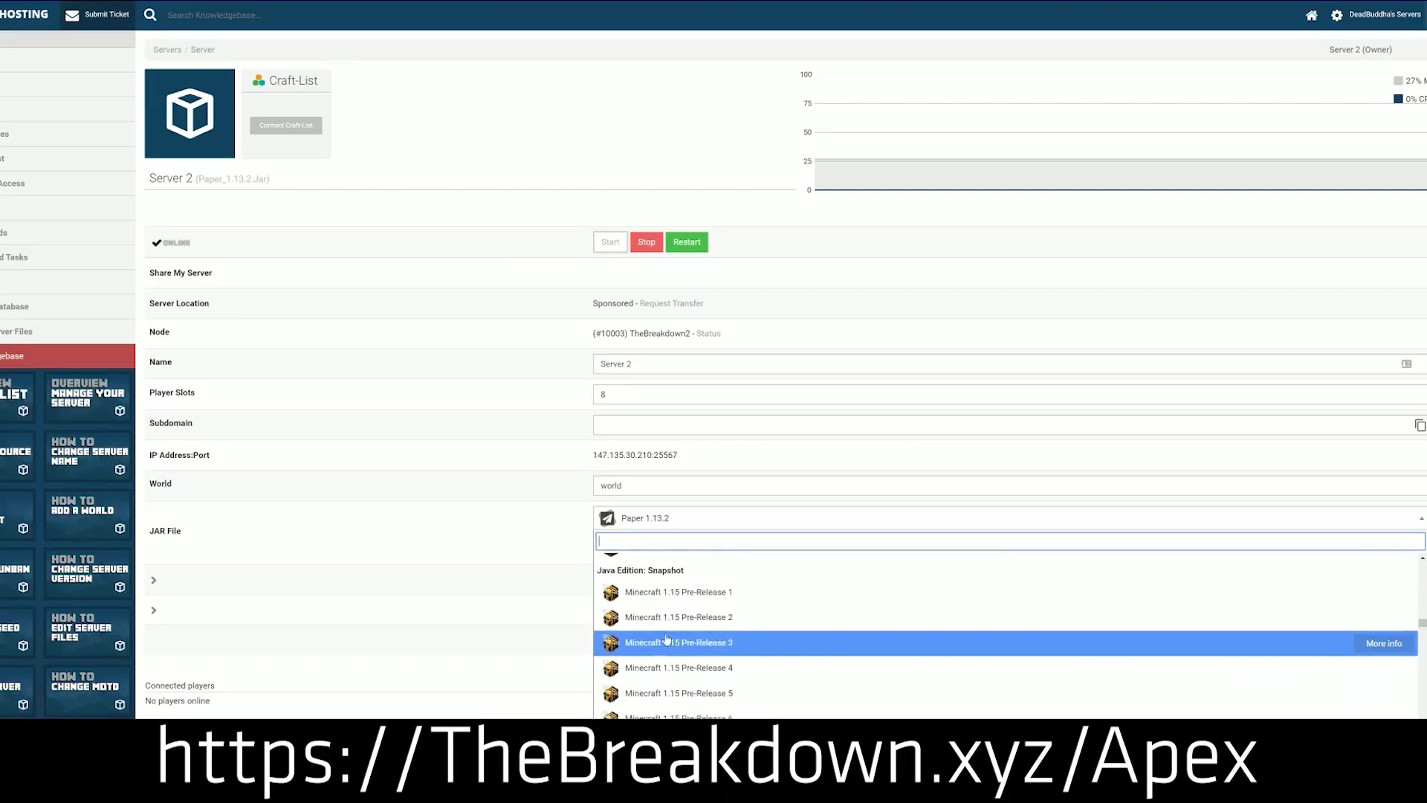
scroll(662, 646, up, 1)
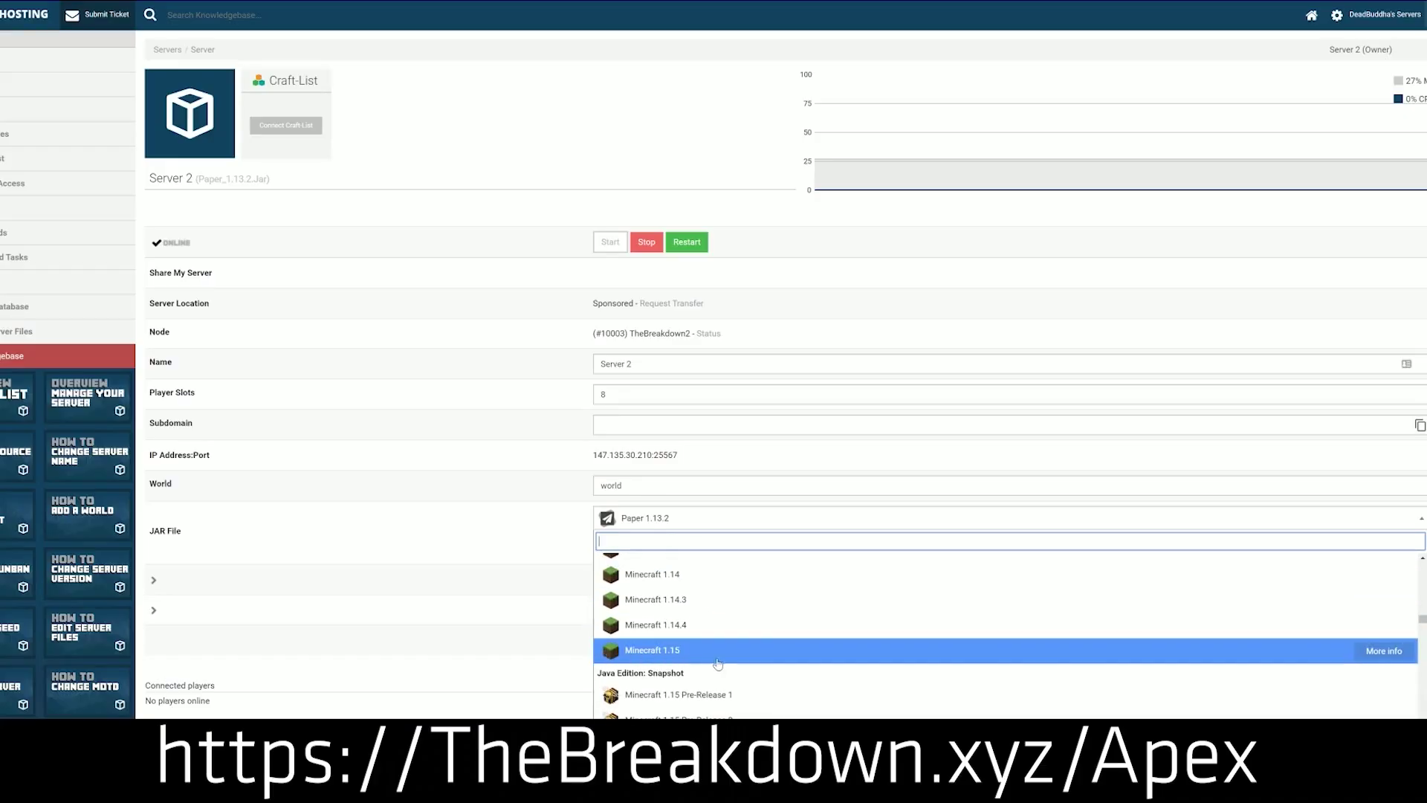
click(731, 654)
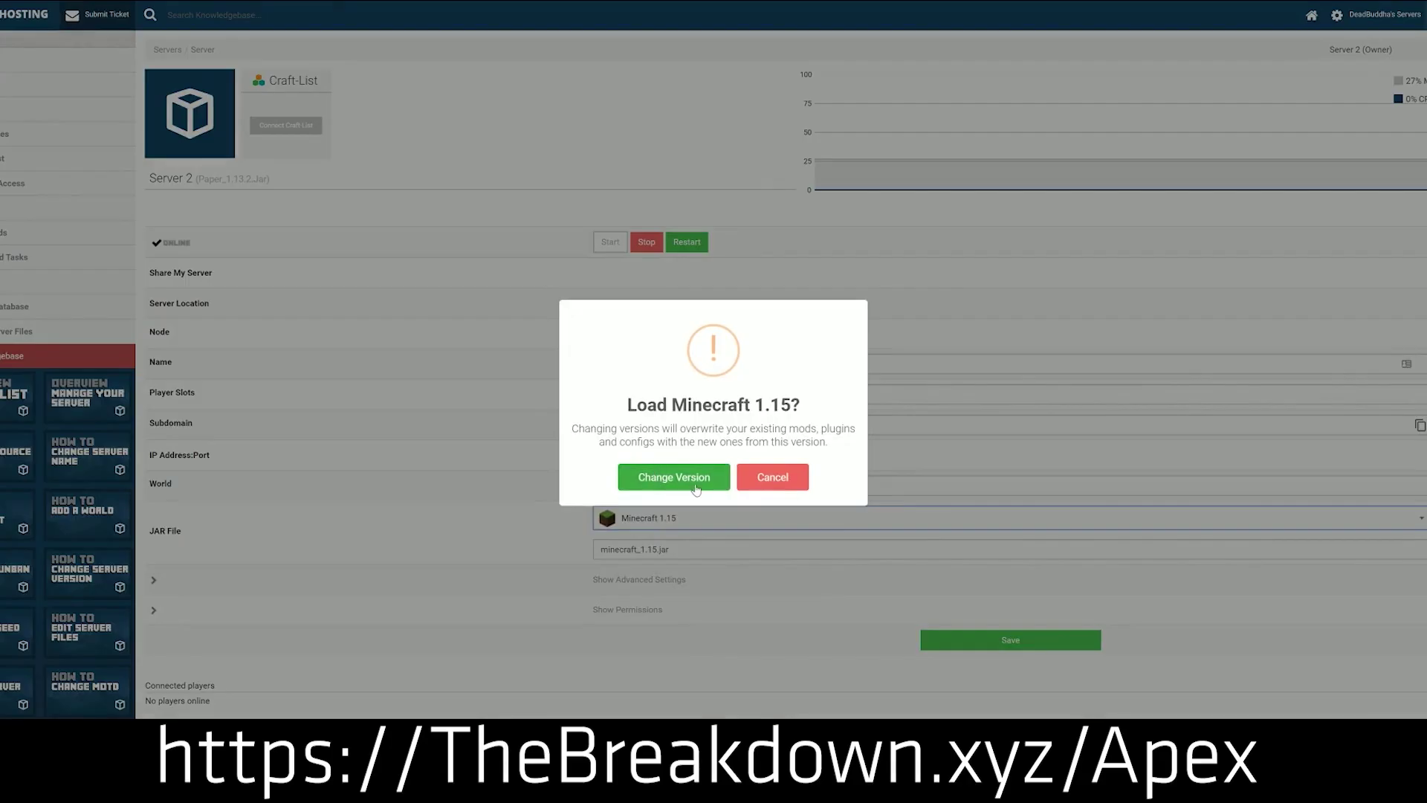
click(658, 476)
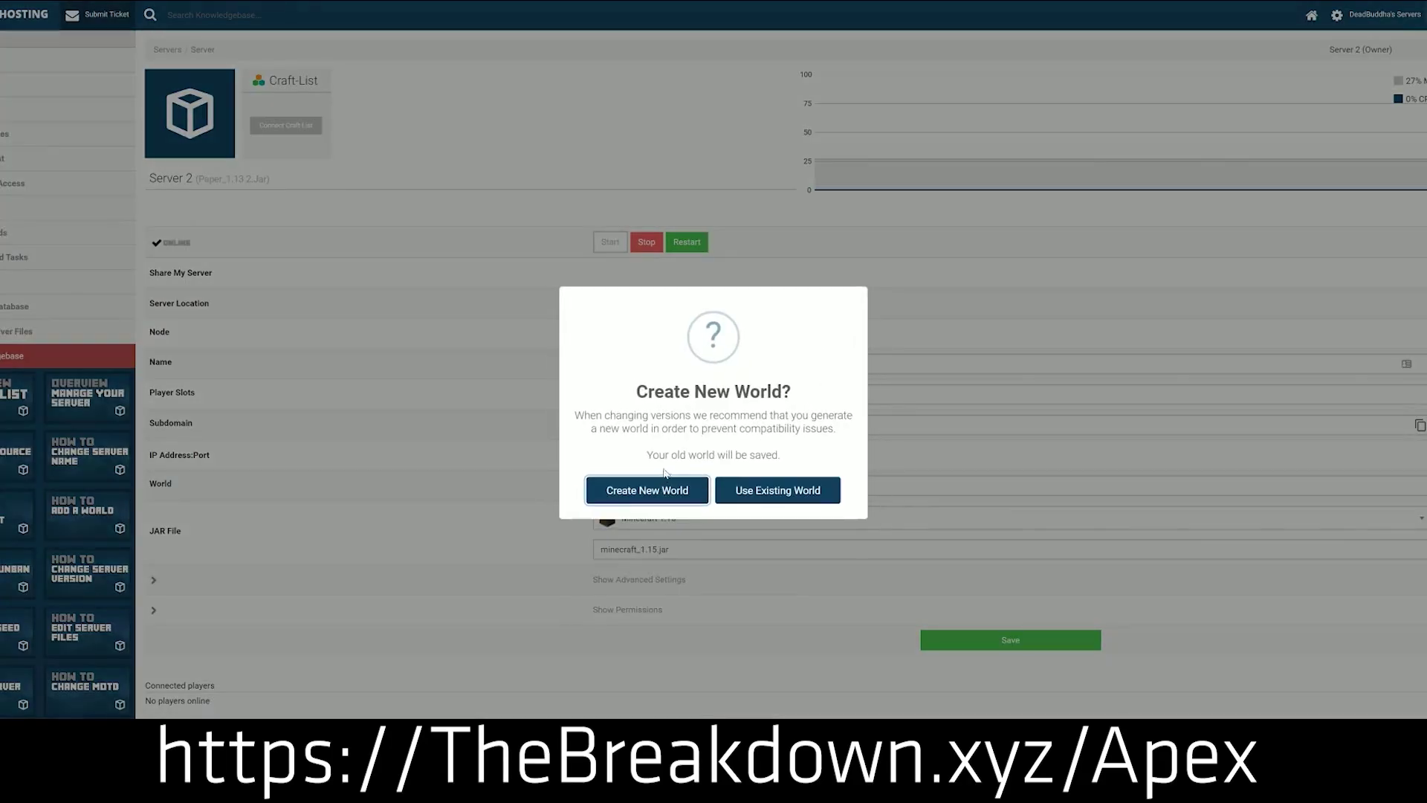
click(778, 492)
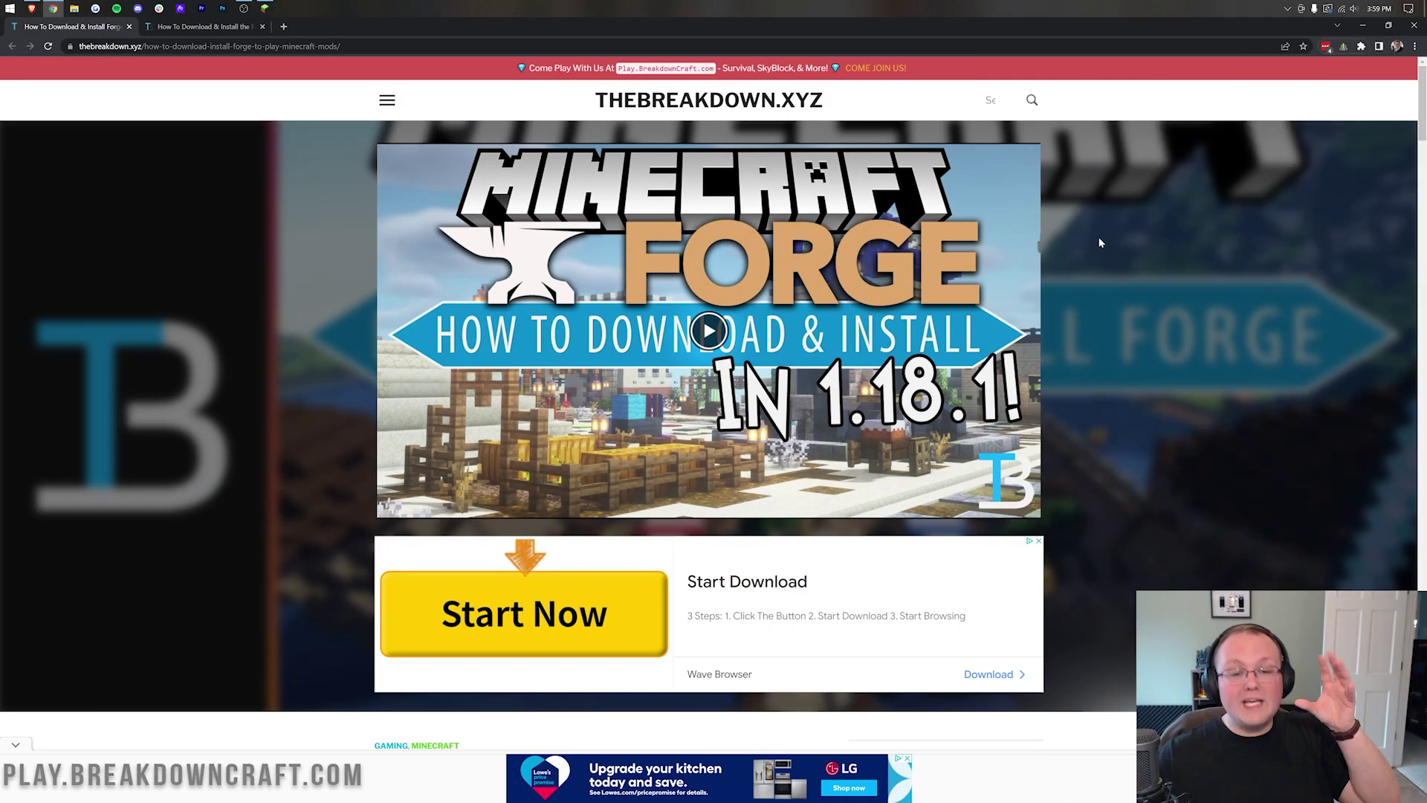
Look over the Forge installation guide and bring up the Fabric mod loader guide
scroll(1058, 300, down, 1)
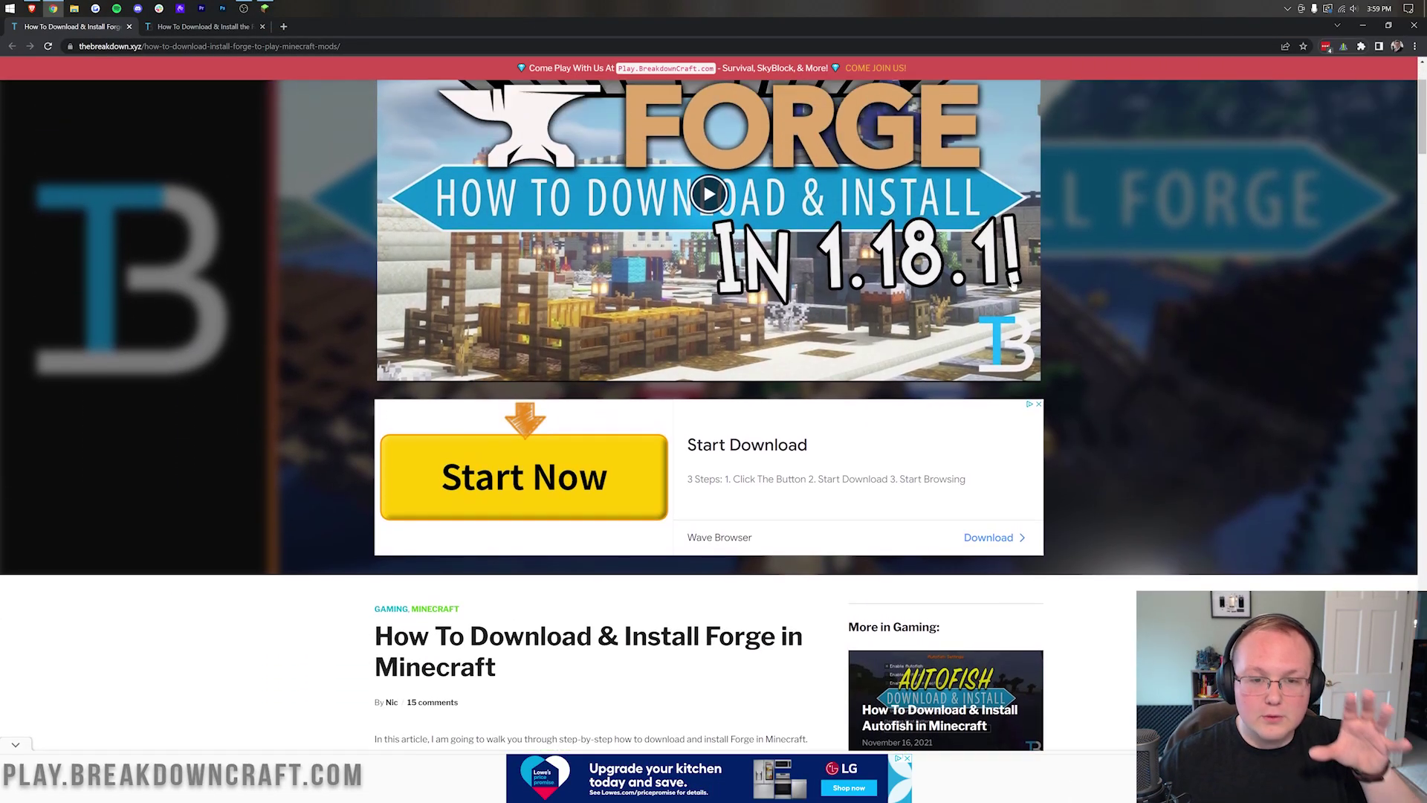
scroll(541, 173, up, 1)
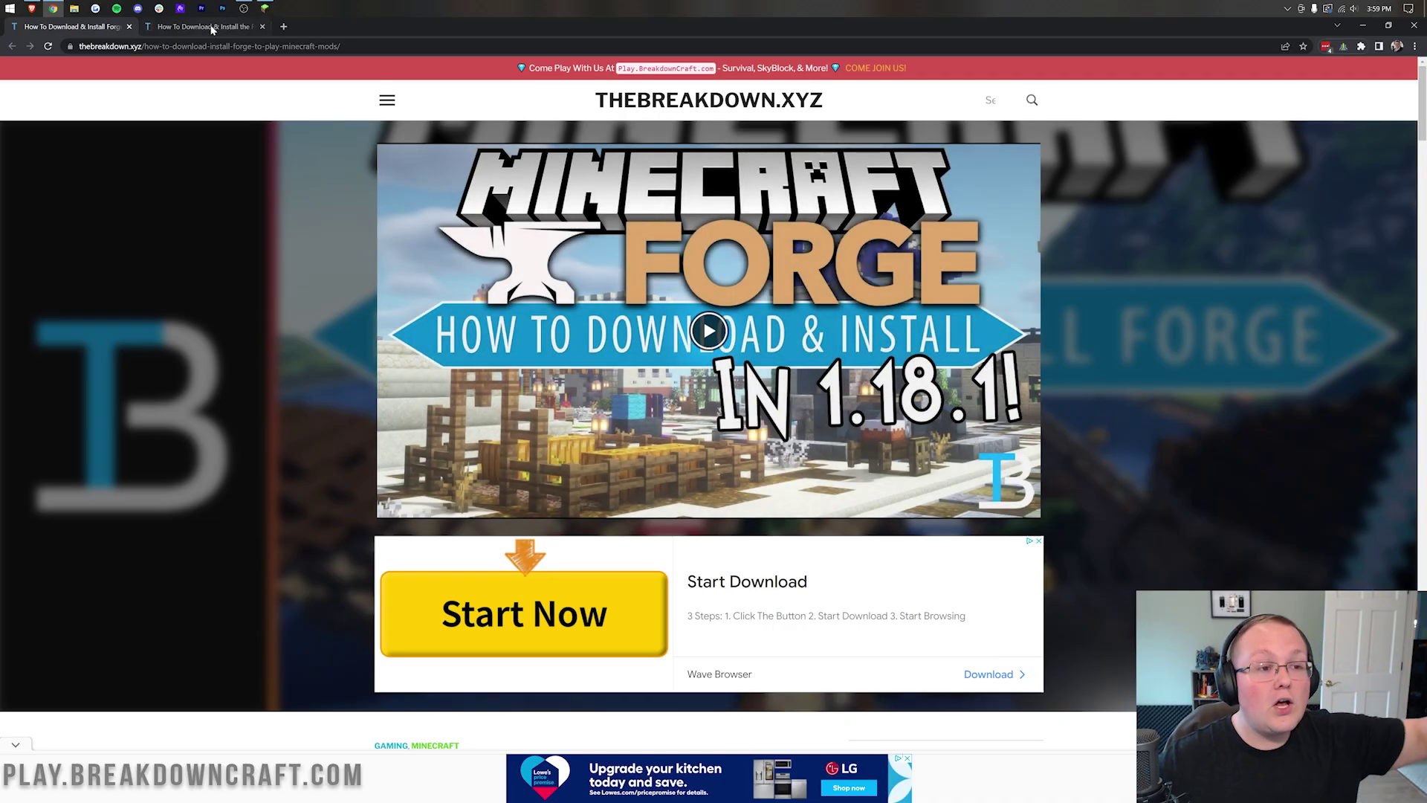
click(202, 26)
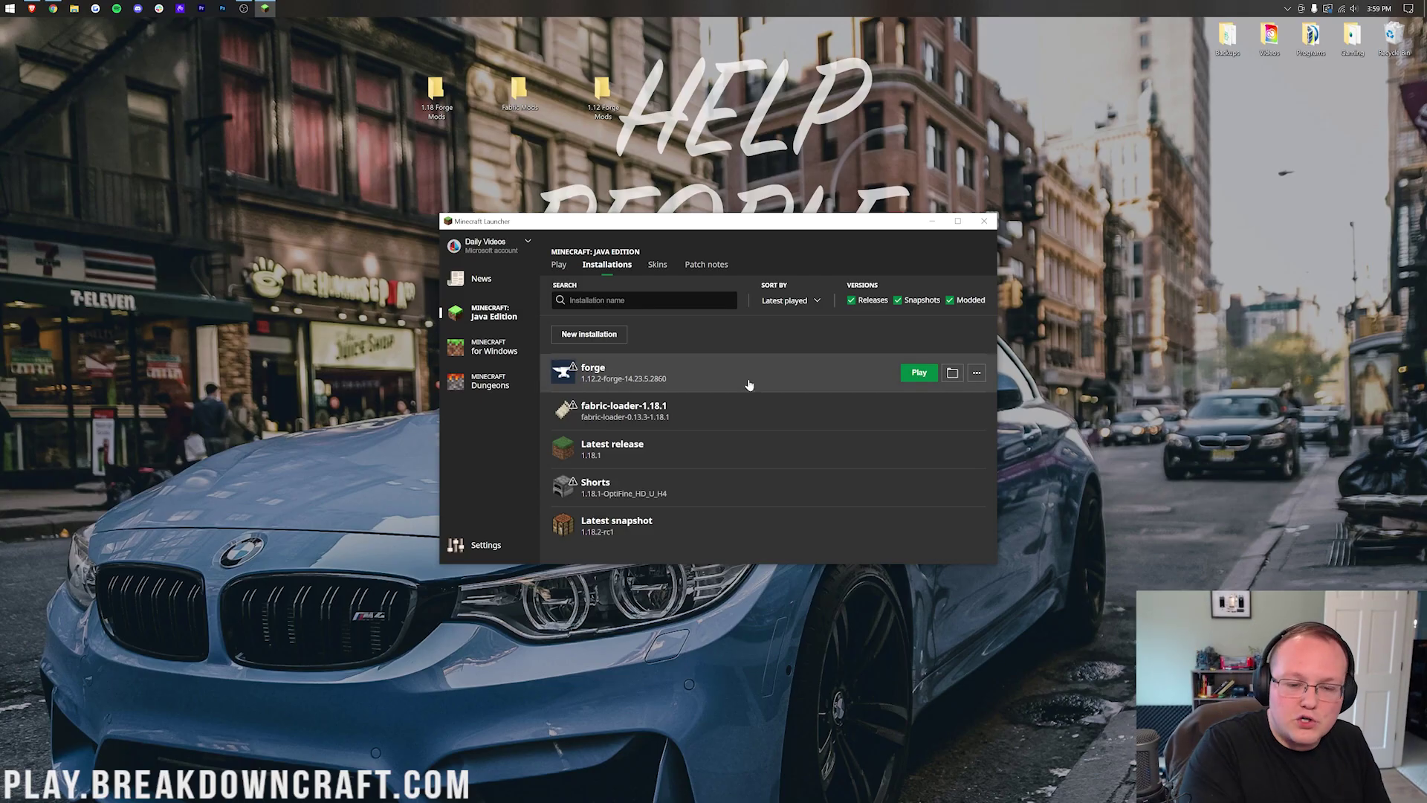
Rename the launcher's forge installation to "Forge 1.12", choose a preset game resolution for it and save
click(558, 265)
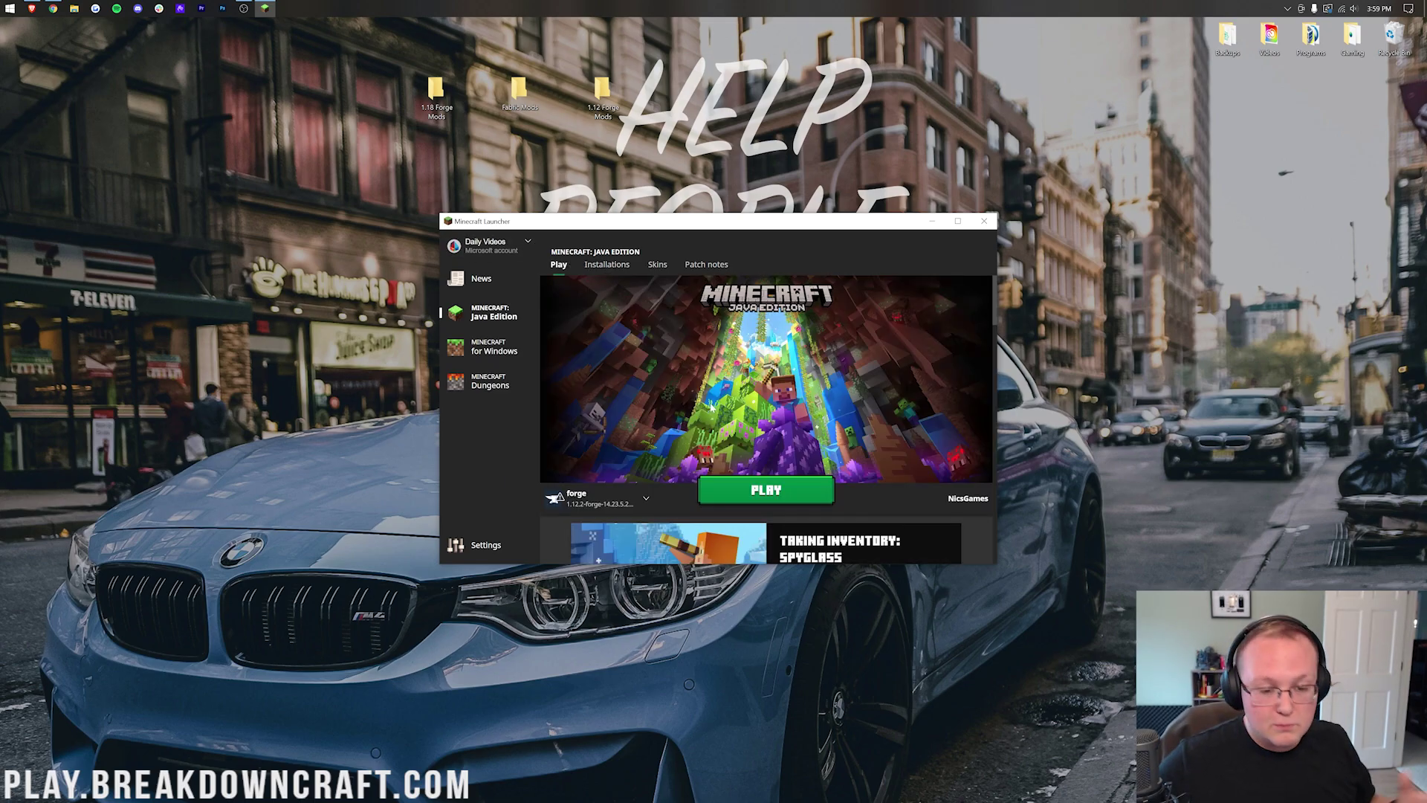
click(599, 267)
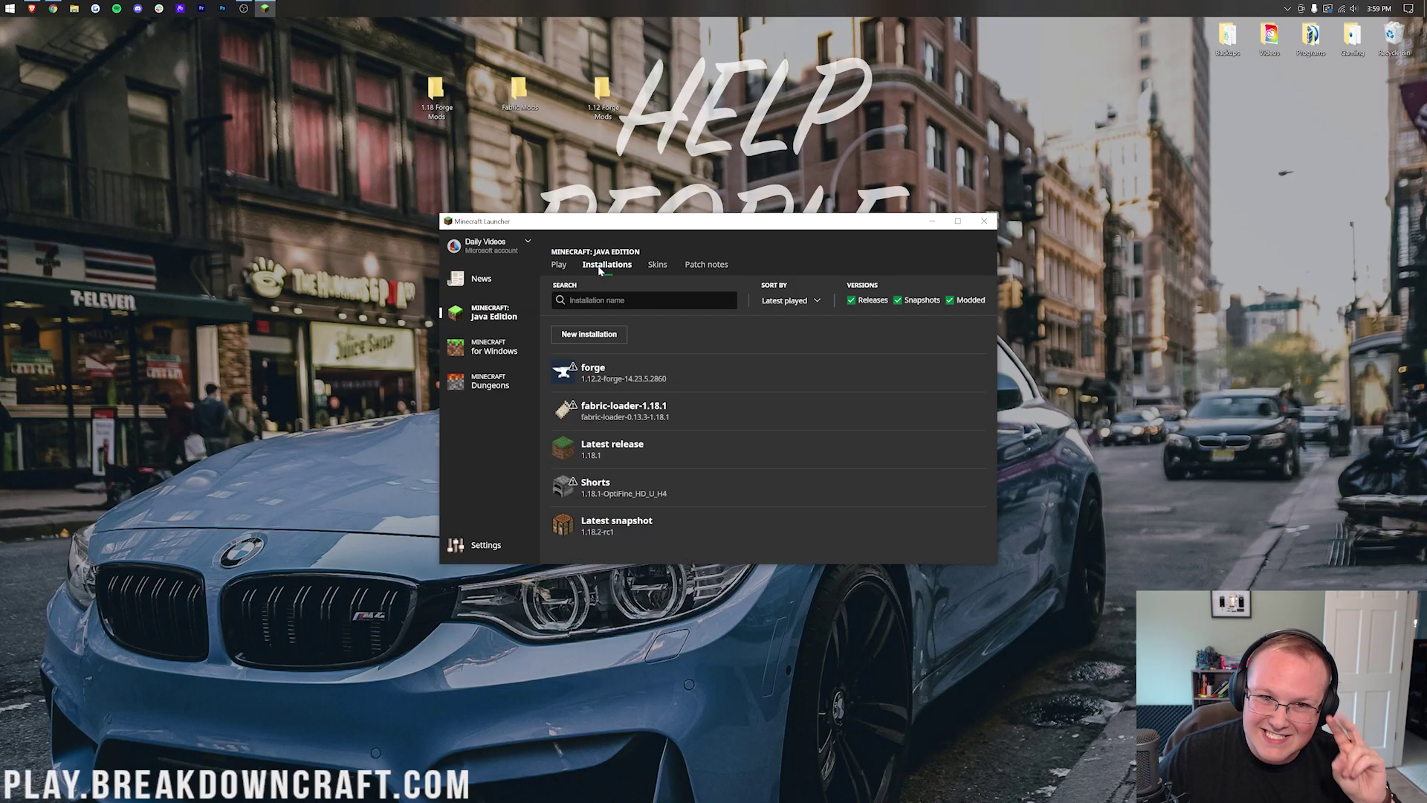
mouse_move(654, 376)
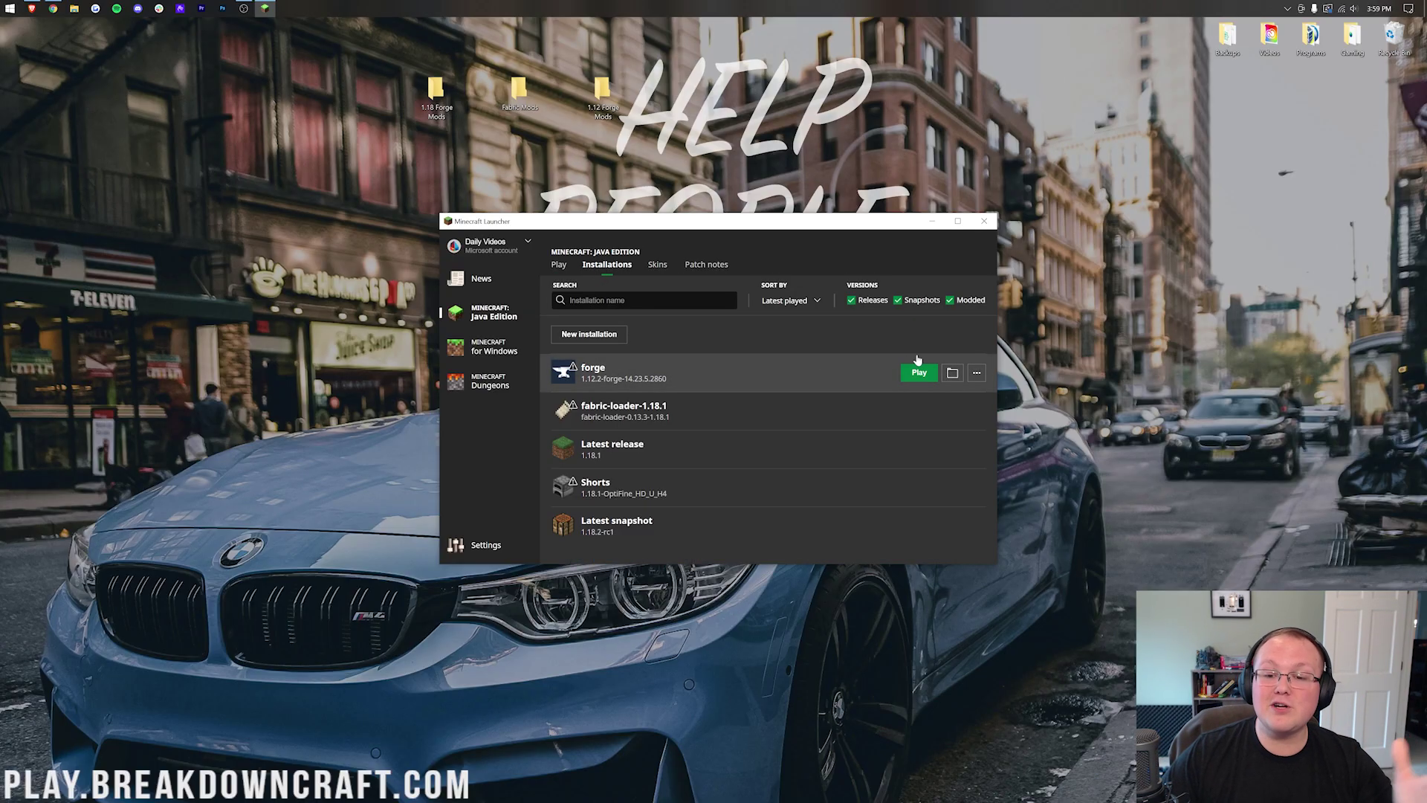
click(976, 372)
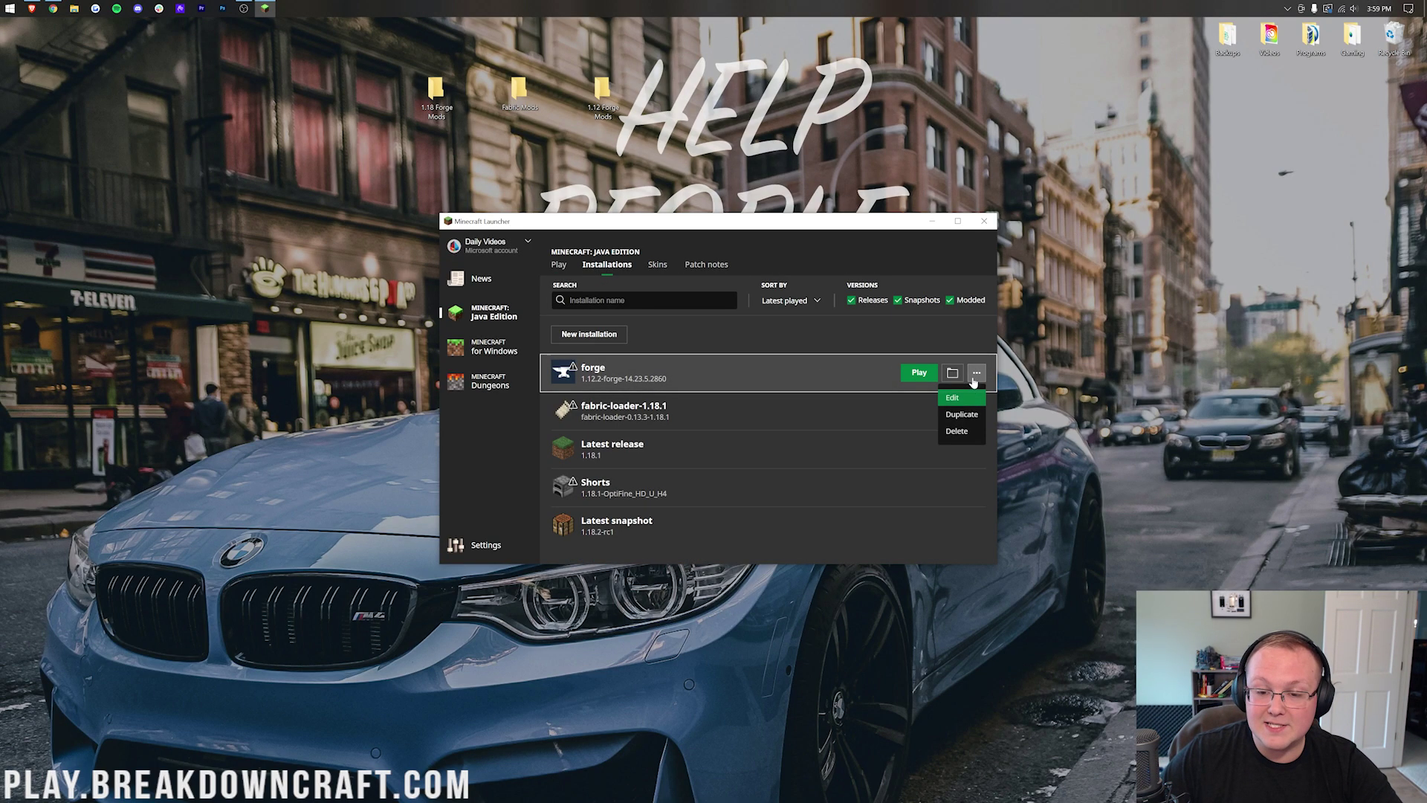
click(958, 408)
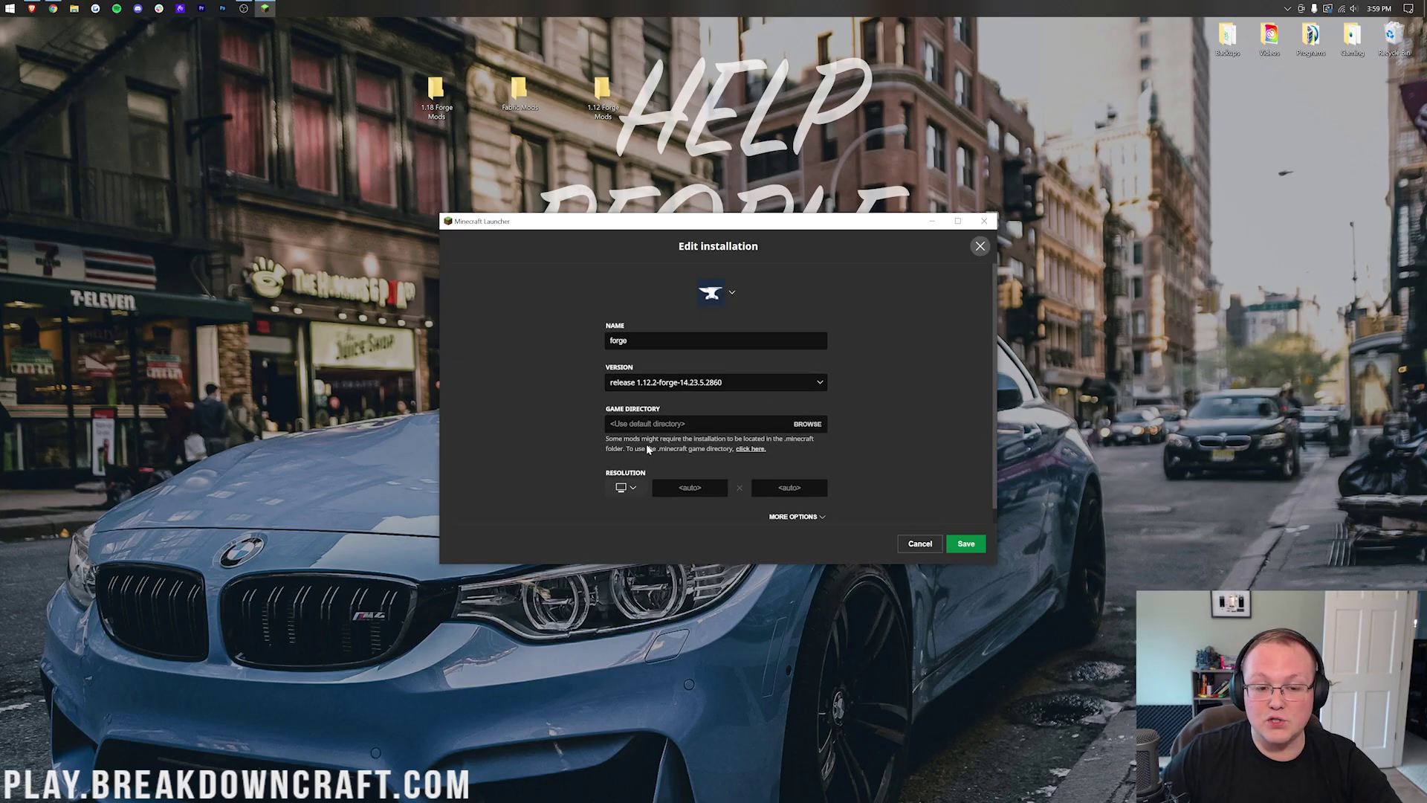
double_click(618, 340)
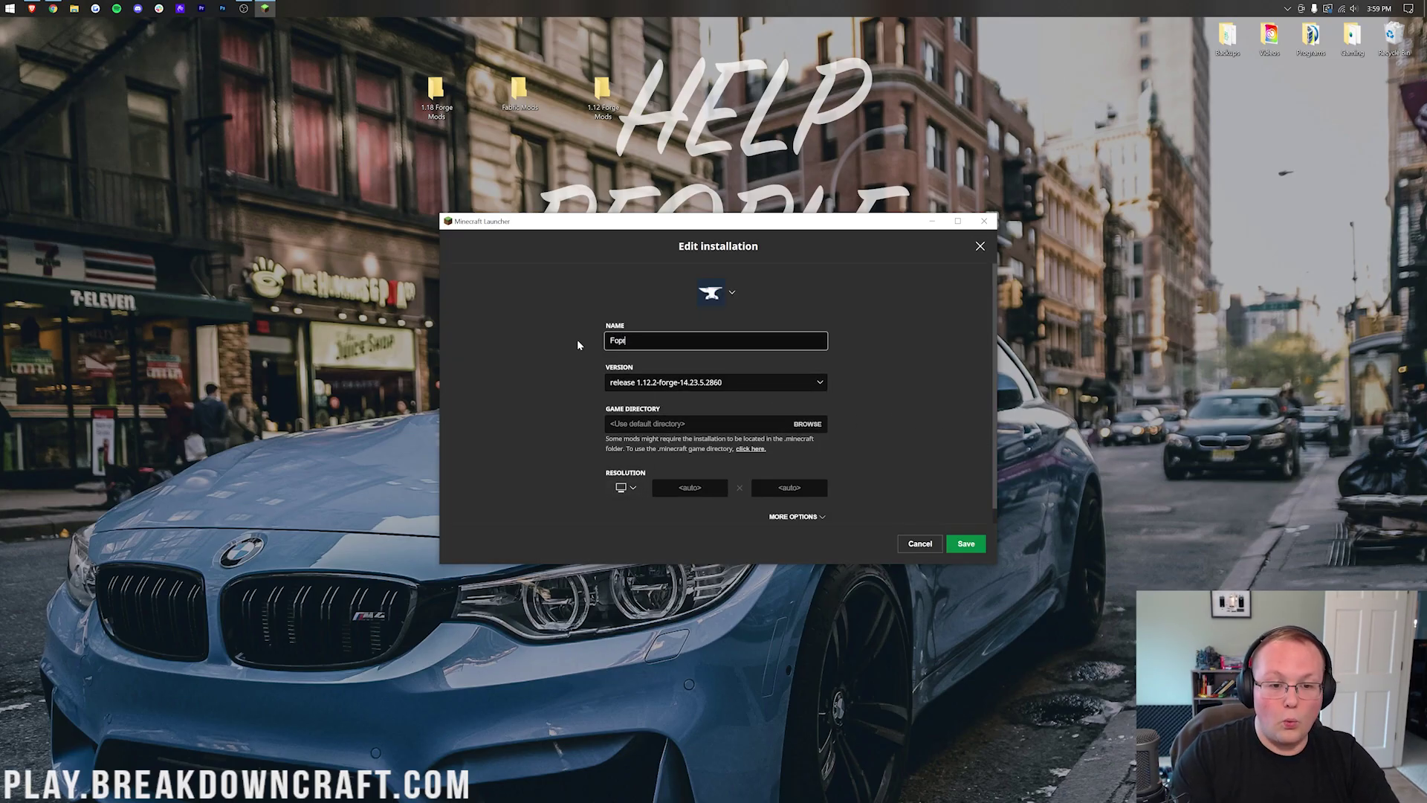
text(Forge 1.12)
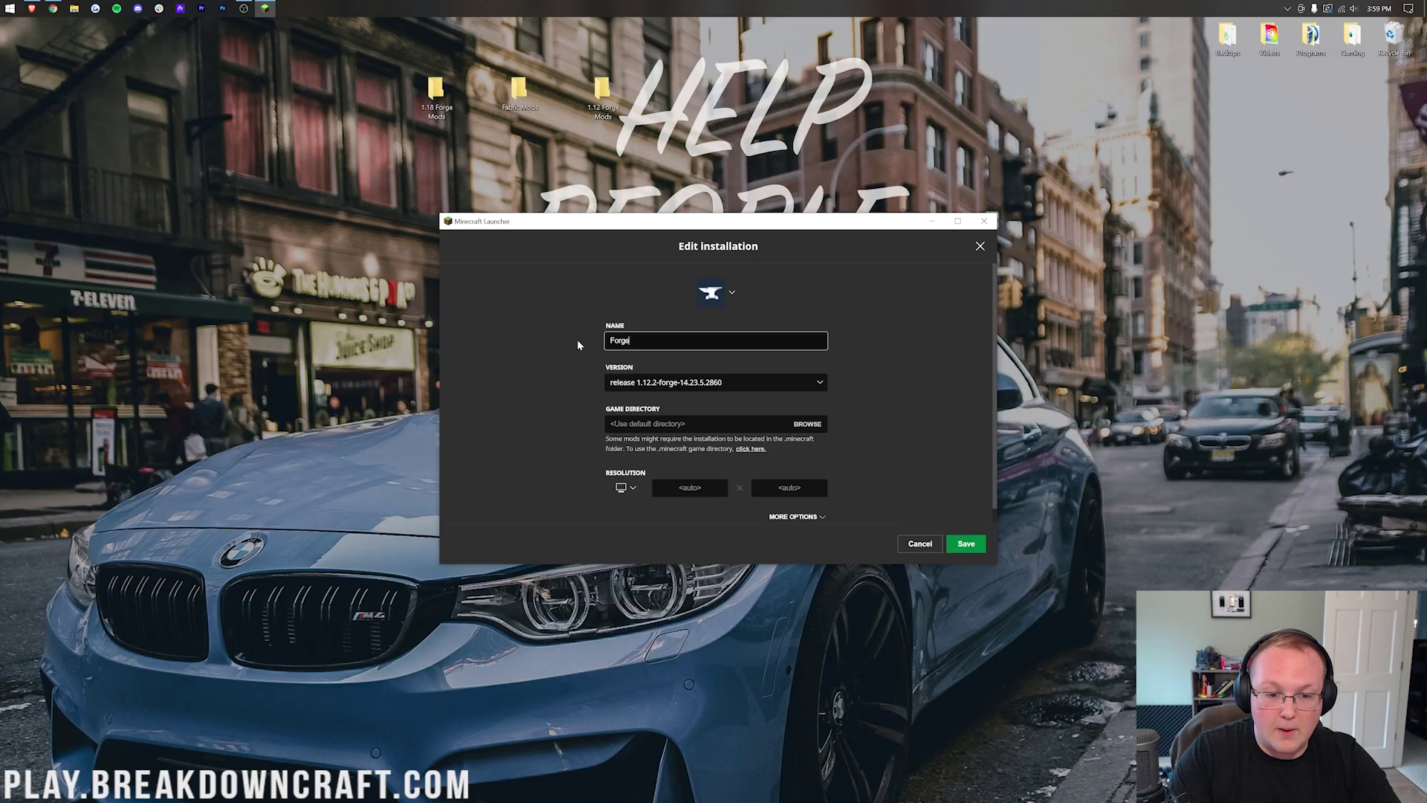
click(627, 487)
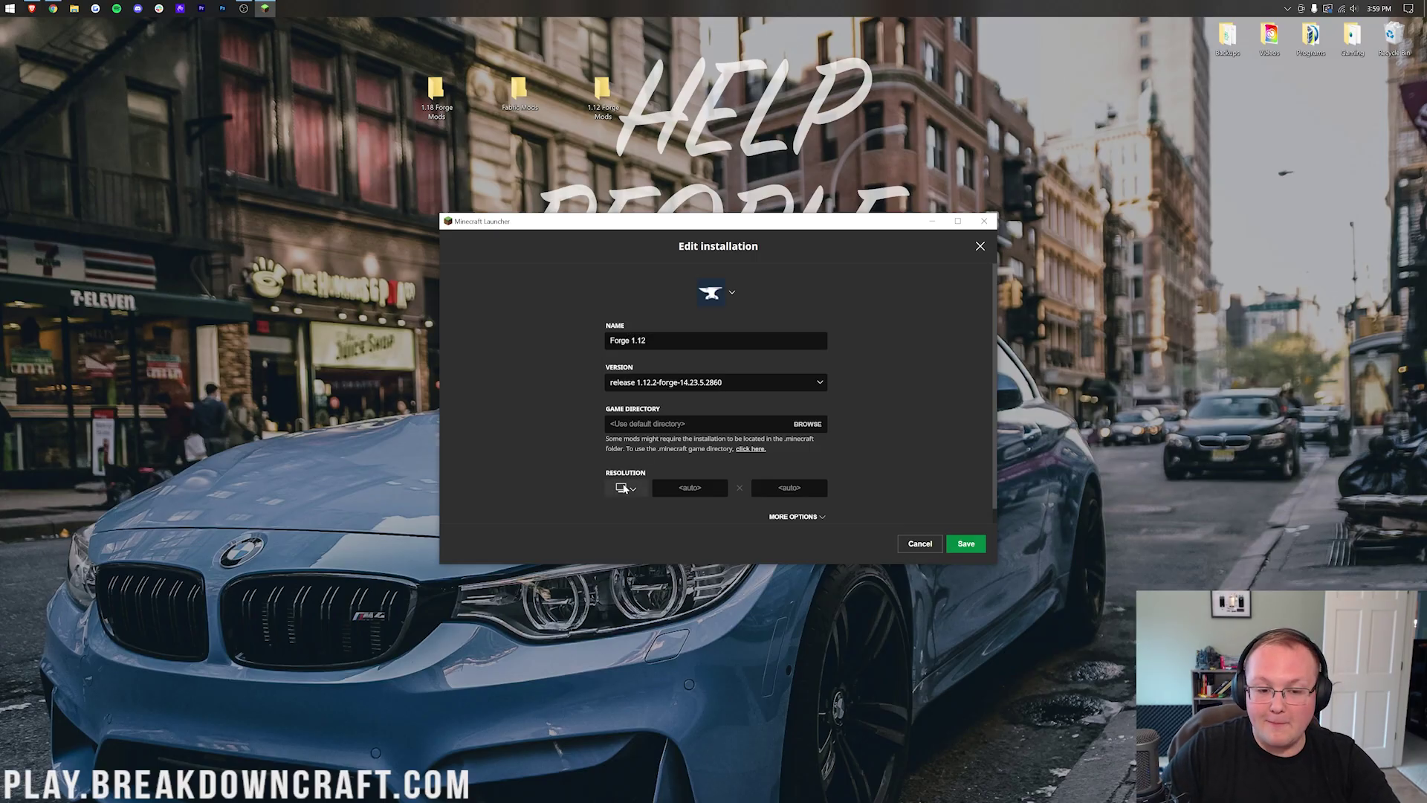
click(626, 465)
click(966, 543)
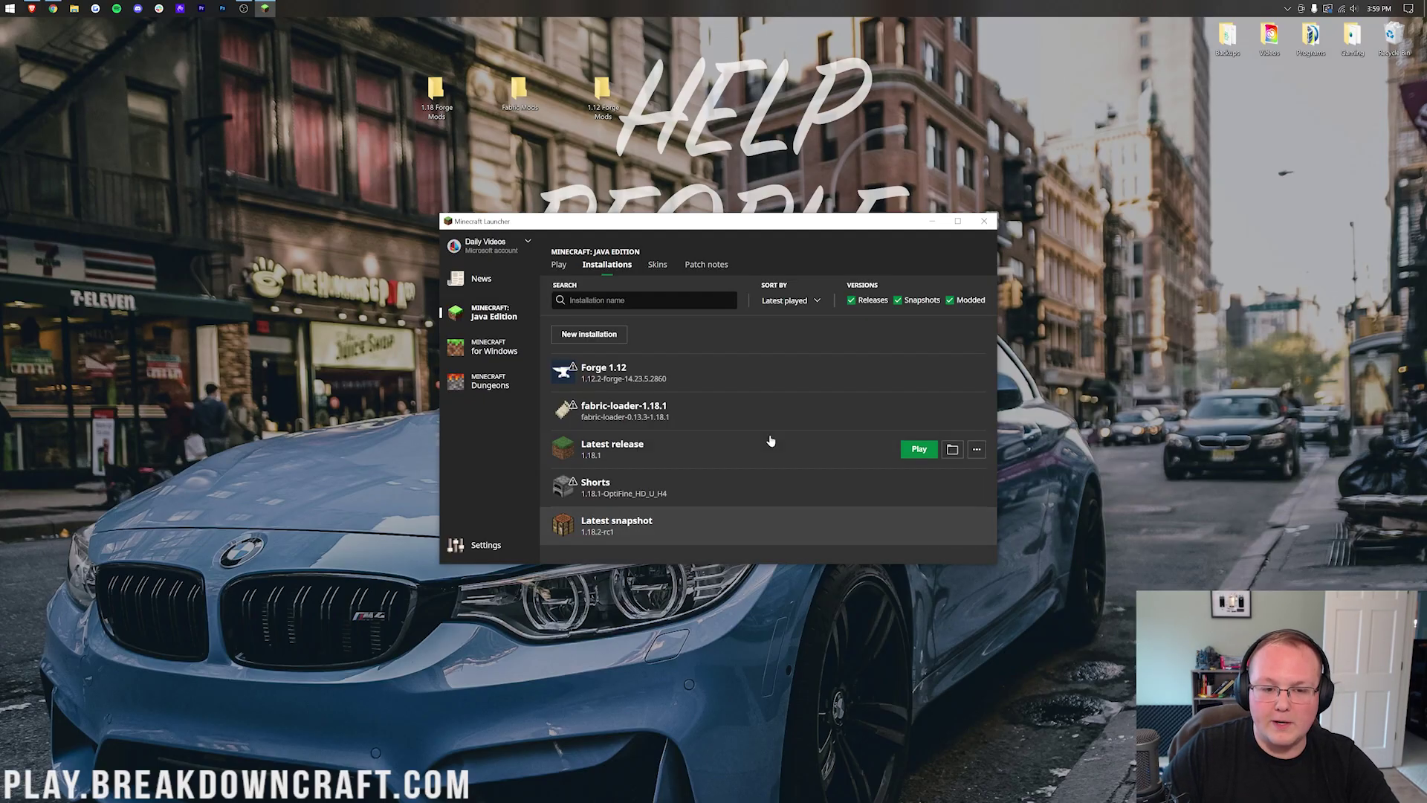
Rename the fabric-loader-1.18.1 installation to "Fabric 1.18", set its resolution to 1920x1080 and save
click(976, 412)
click(958, 446)
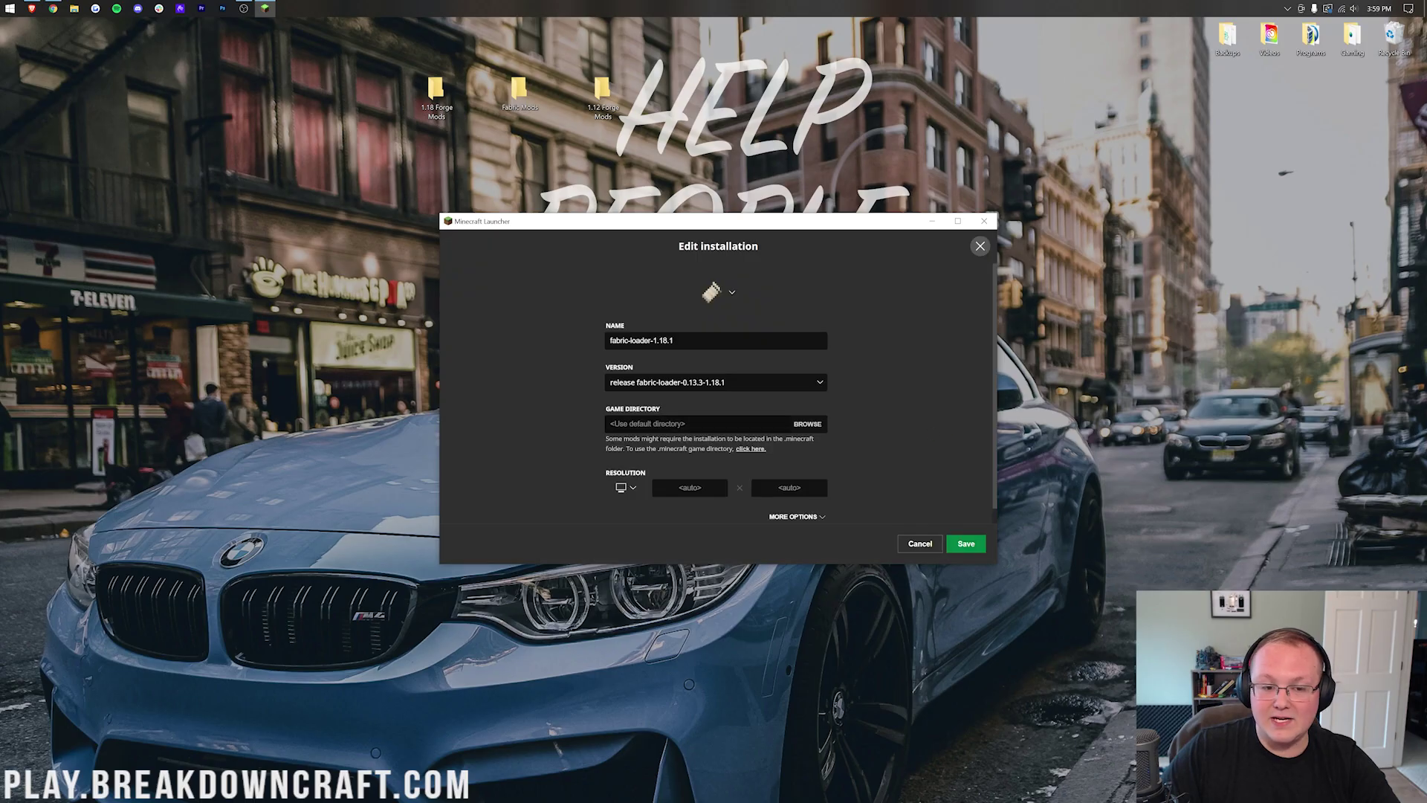
text(Fabric 1.18)
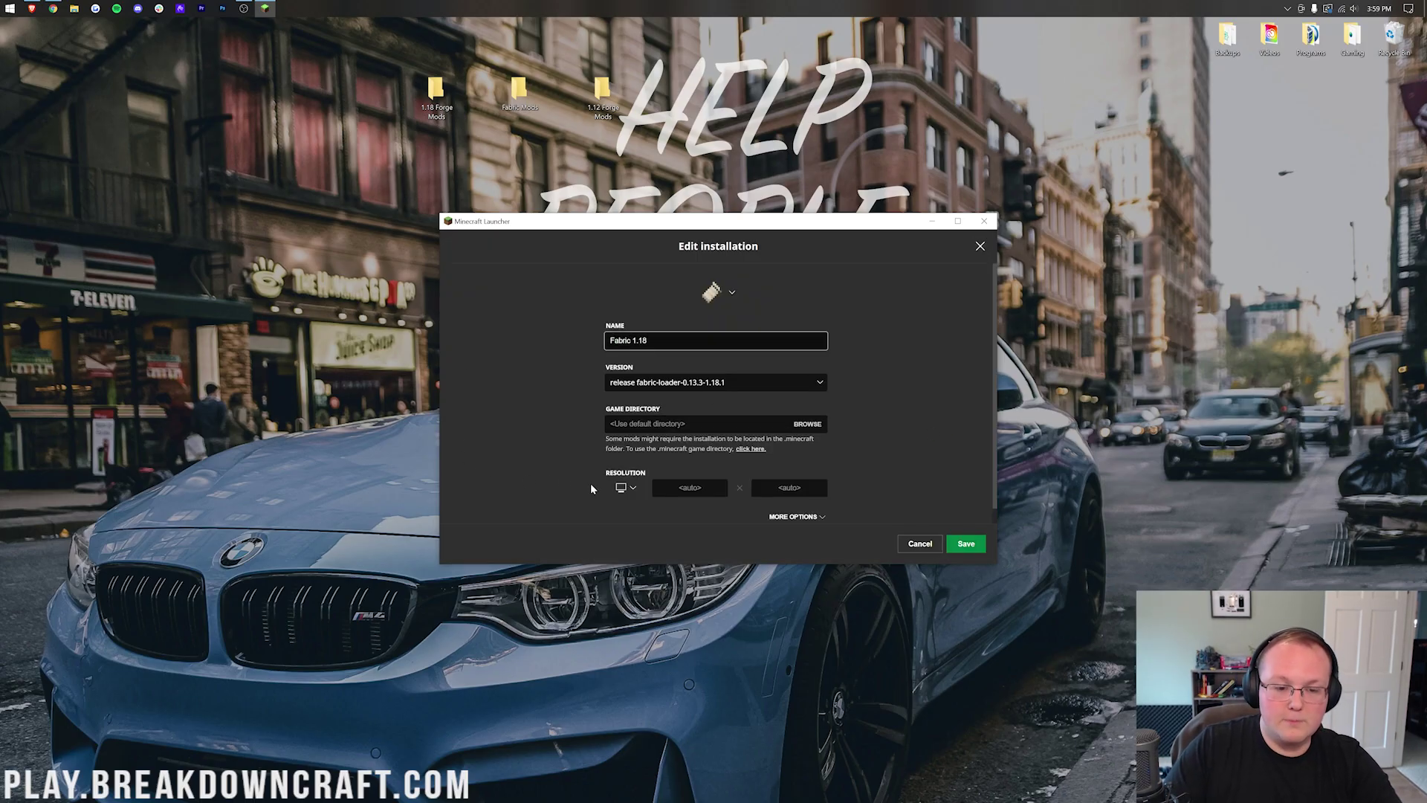
click(625, 487)
click(625, 459)
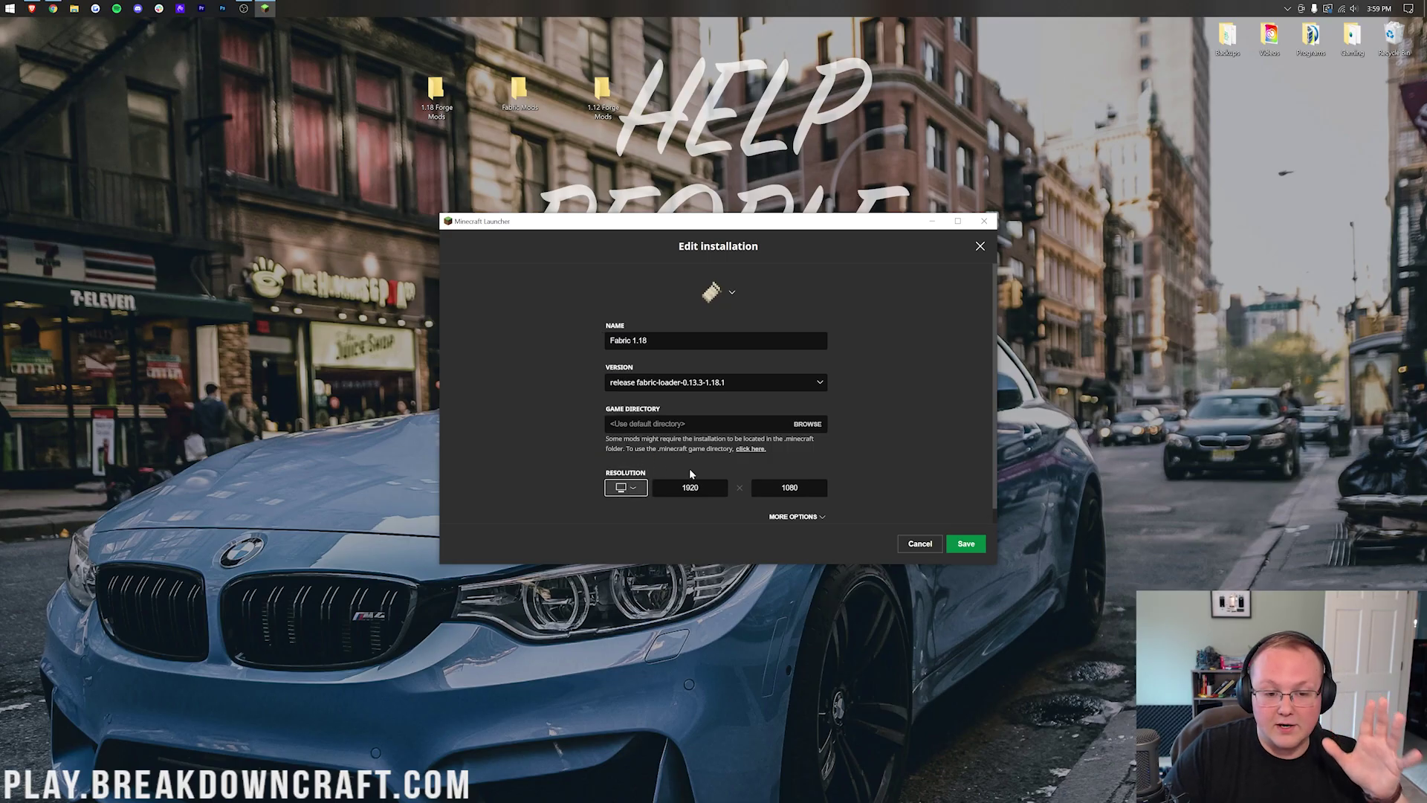
click(965, 543)
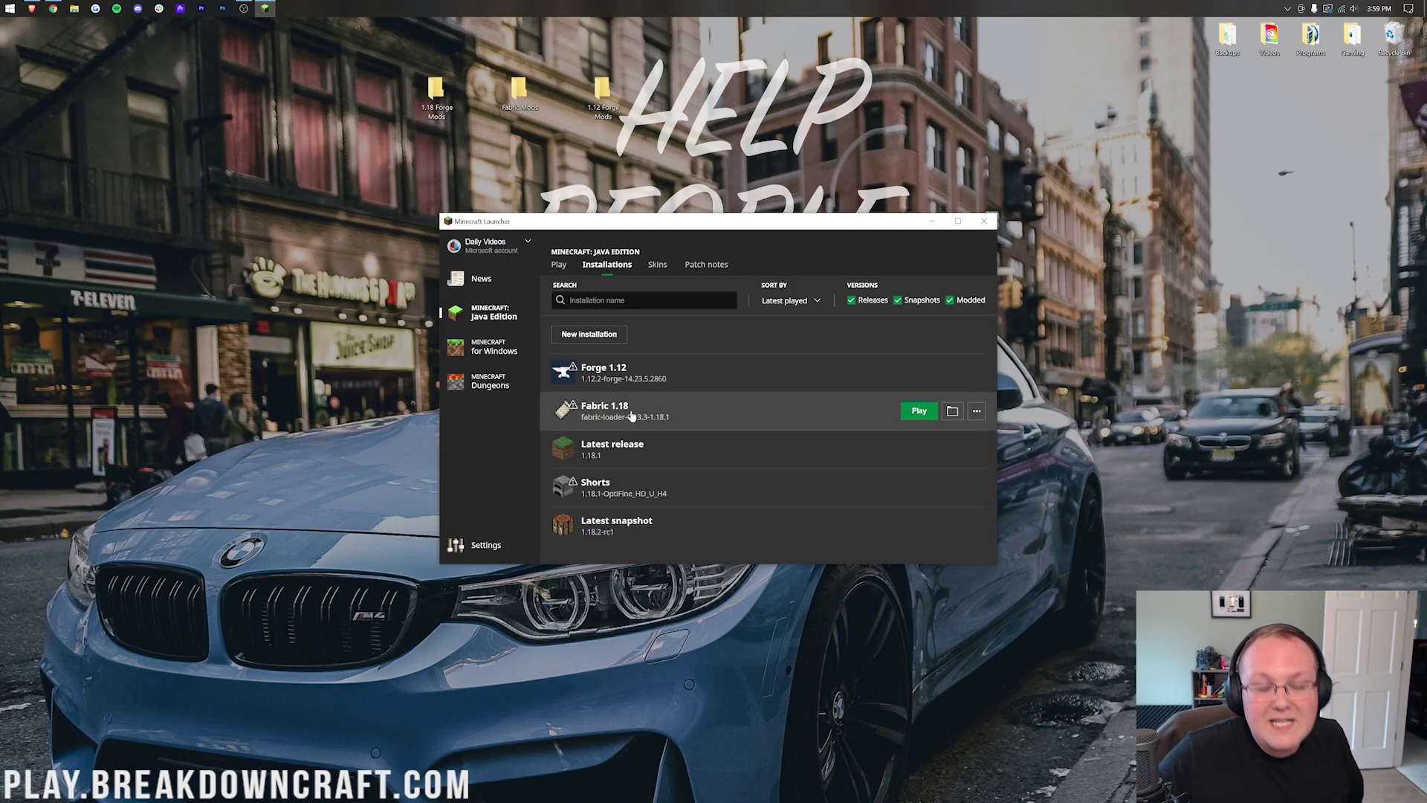
Create an installation named "Forge 1.18" using release 1.18.1-forge-39.0.88 with a 1920x1080 resolution
click(594, 338)
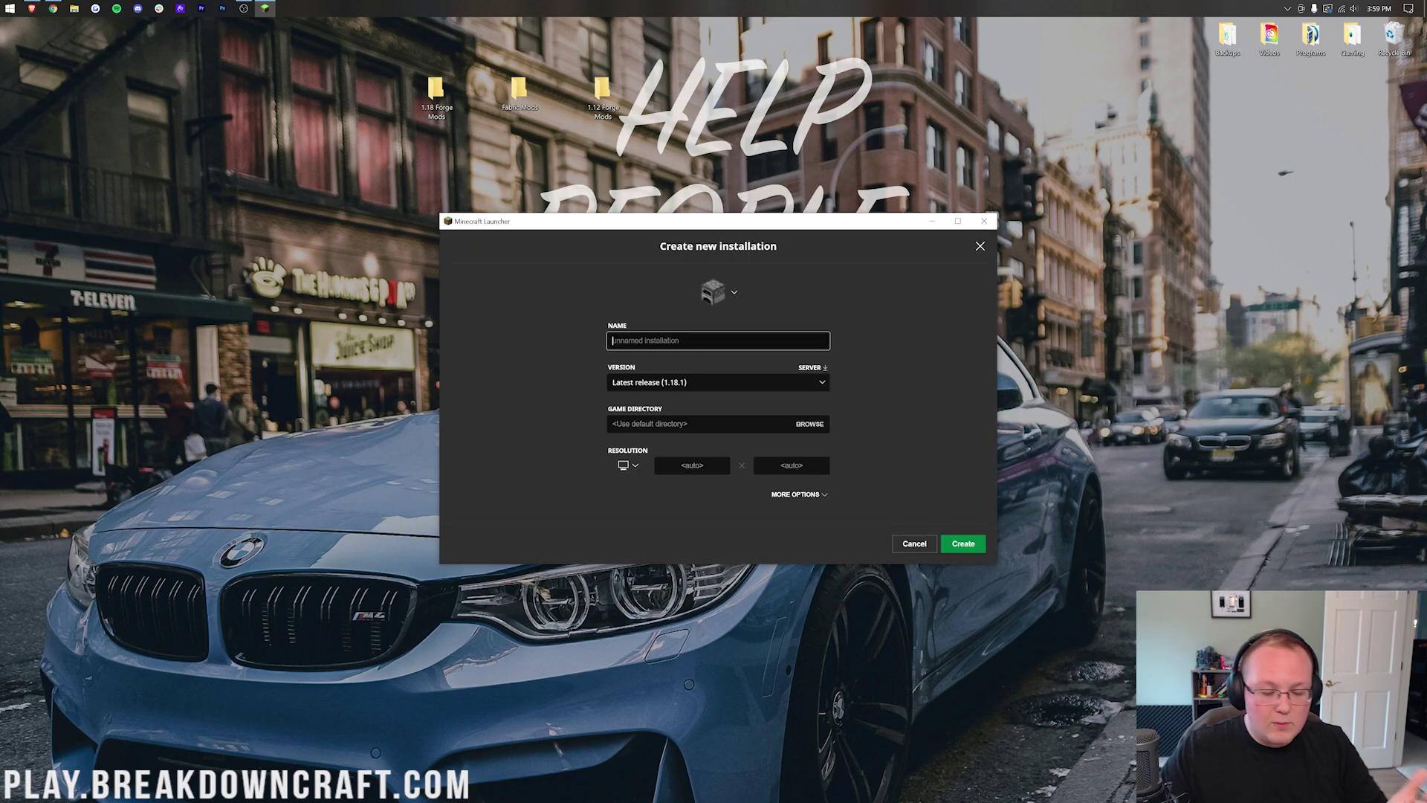
text(Forge 1.18)
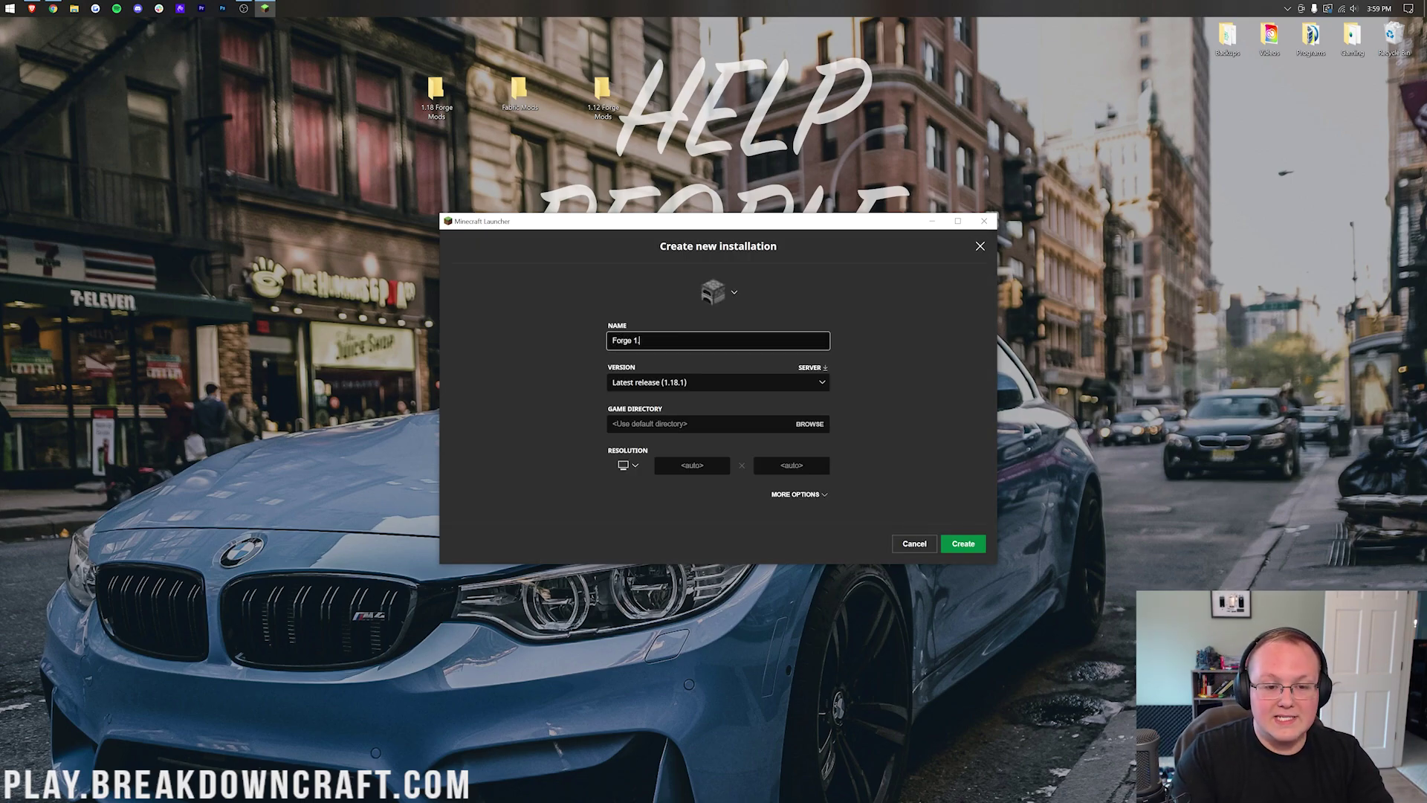
click(689, 381)
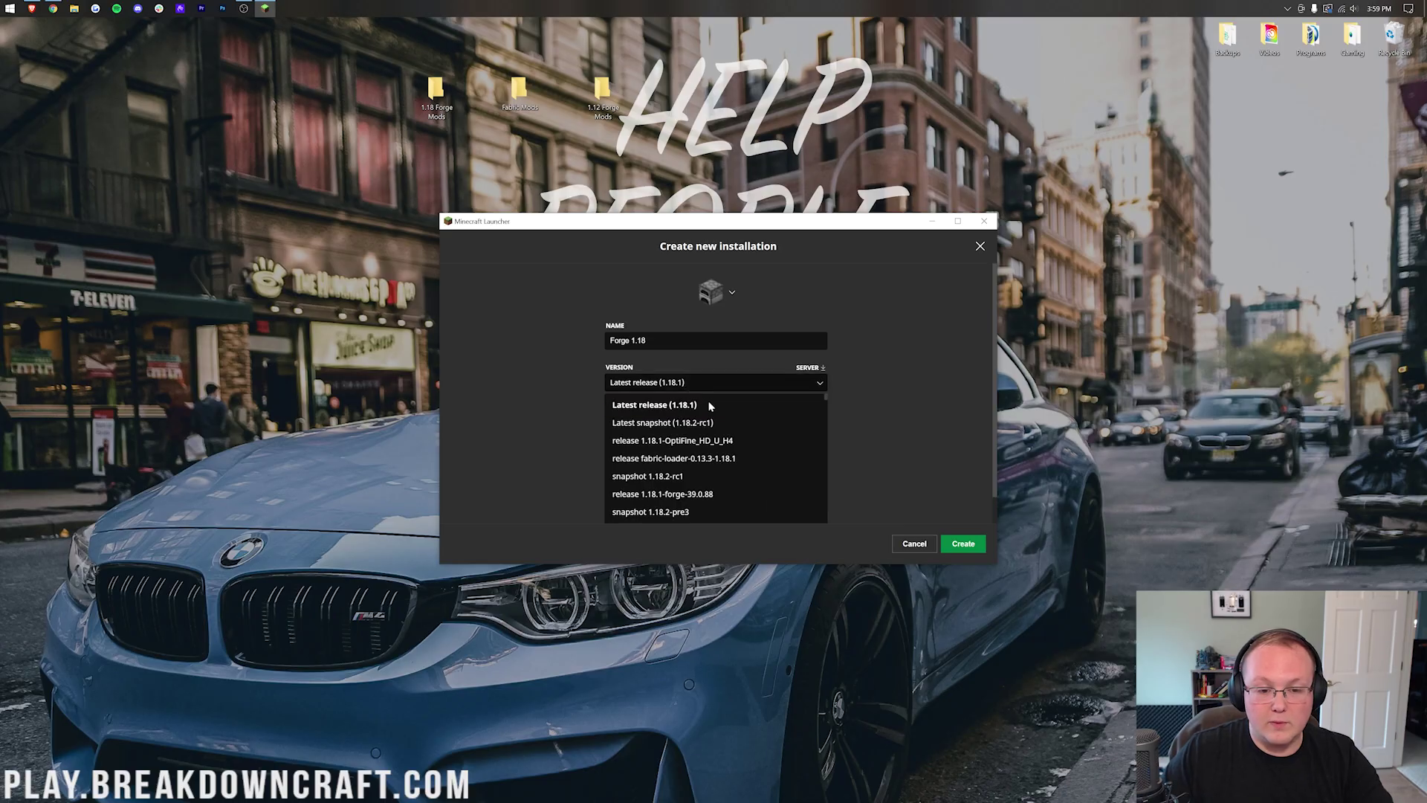
scroll(677, 483, down, 2)
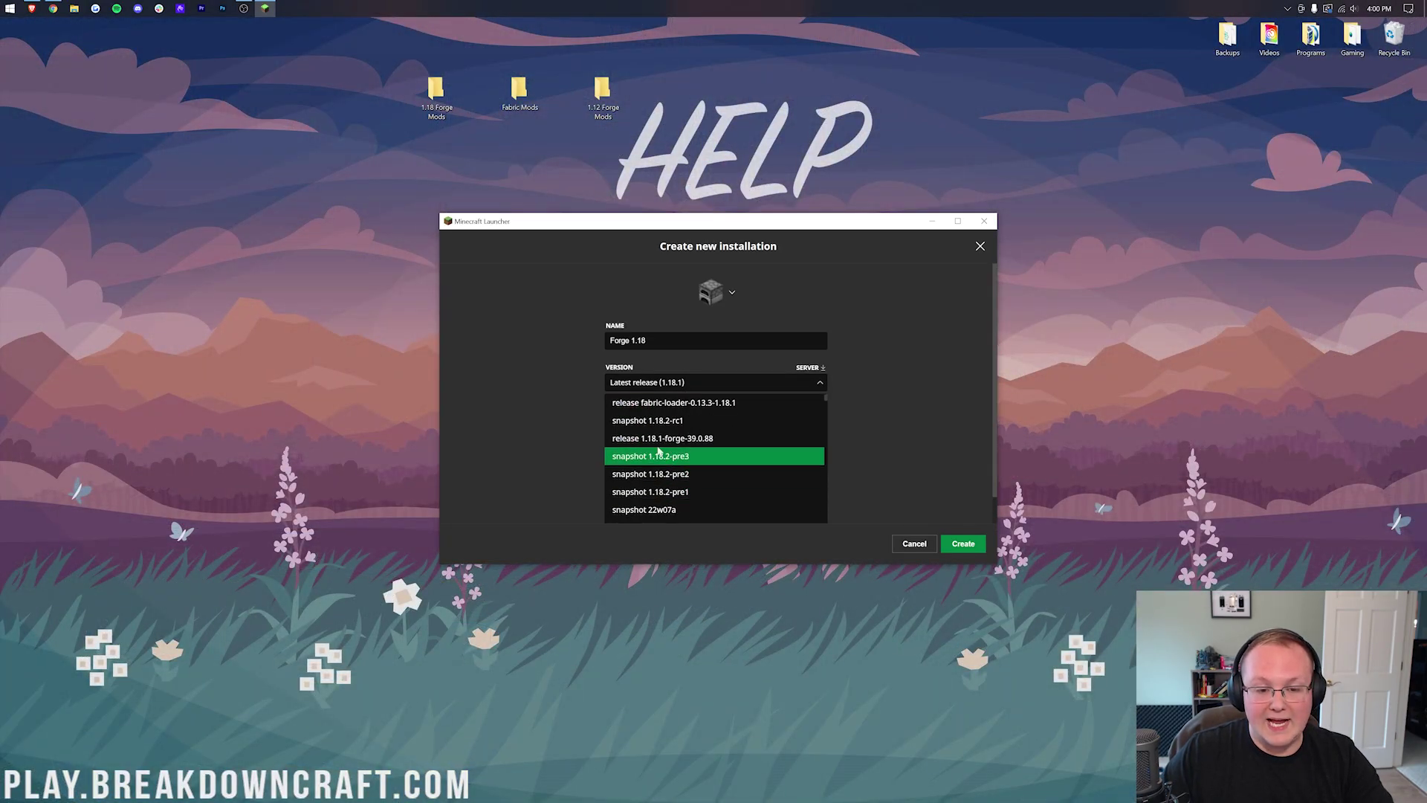
click(666, 448)
click(626, 486)
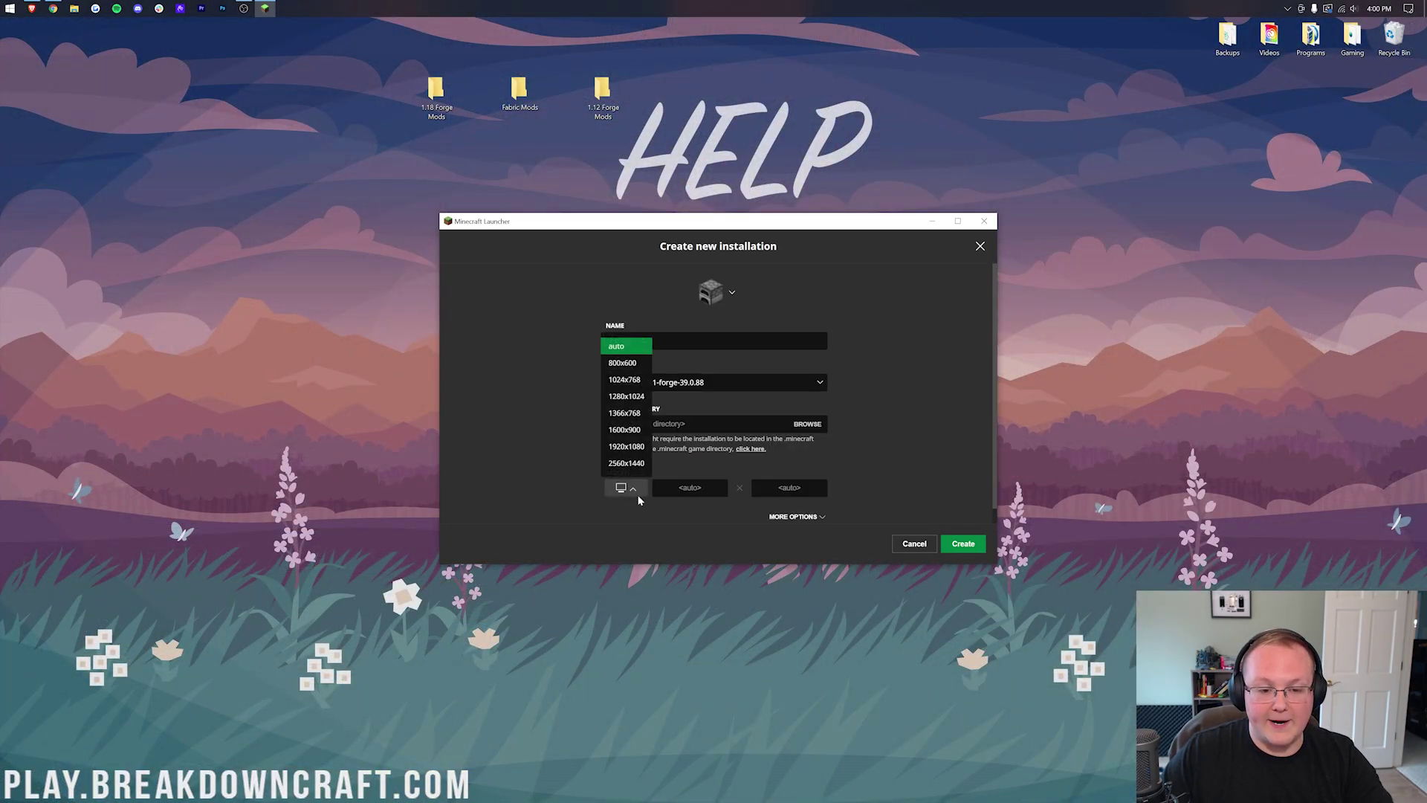
click(624, 446)
click(964, 543)
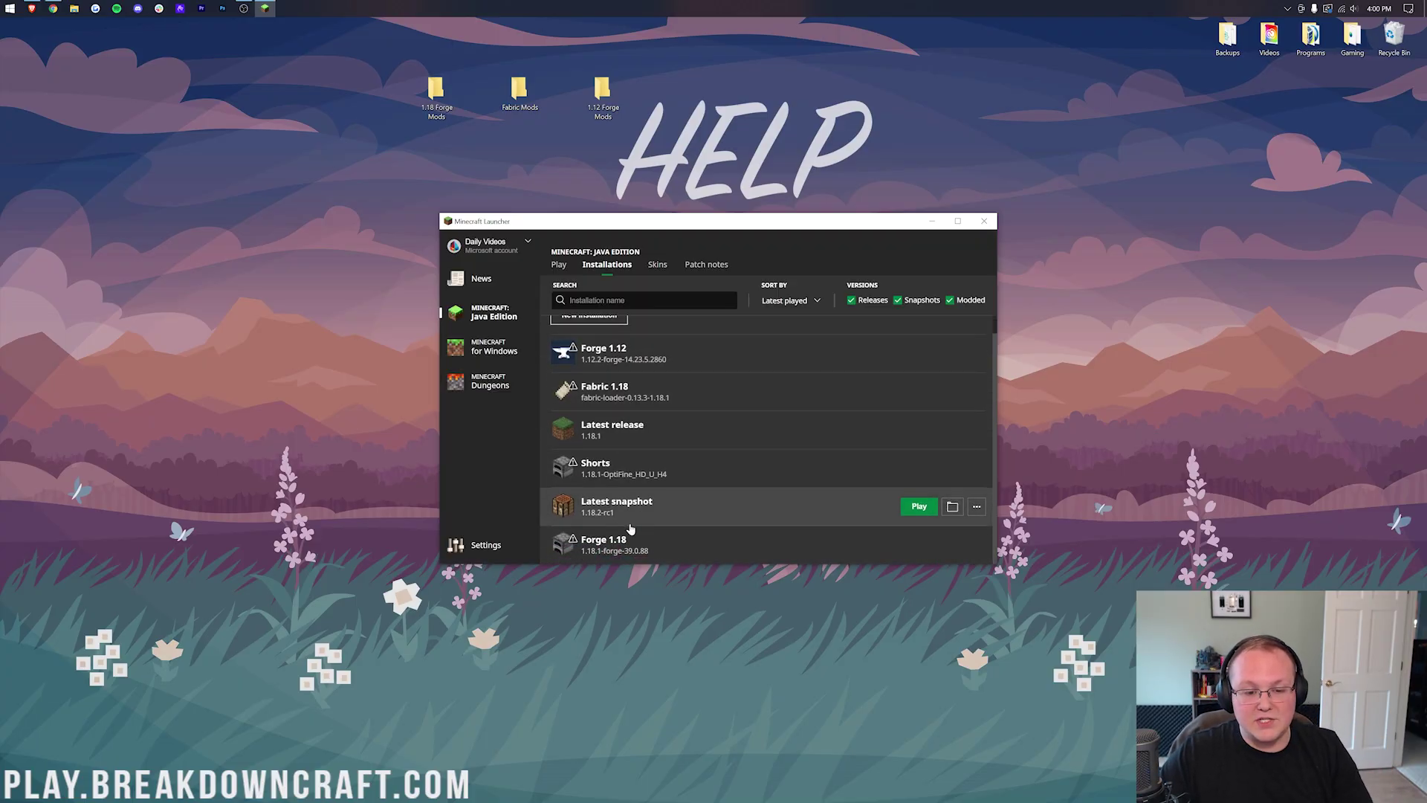
scroll(629, 405, down, 1)
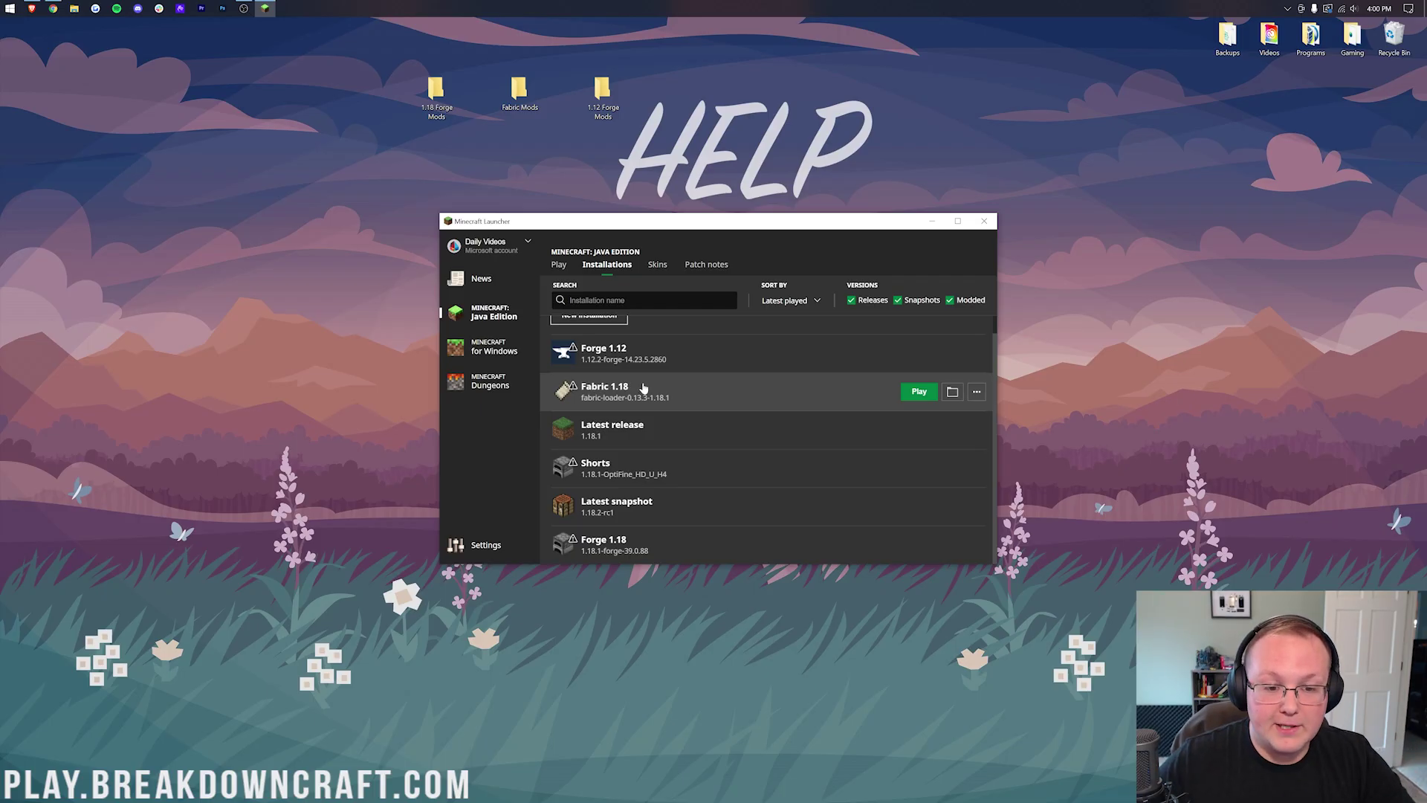
scroll(638, 386, up, 1)
click(558, 265)
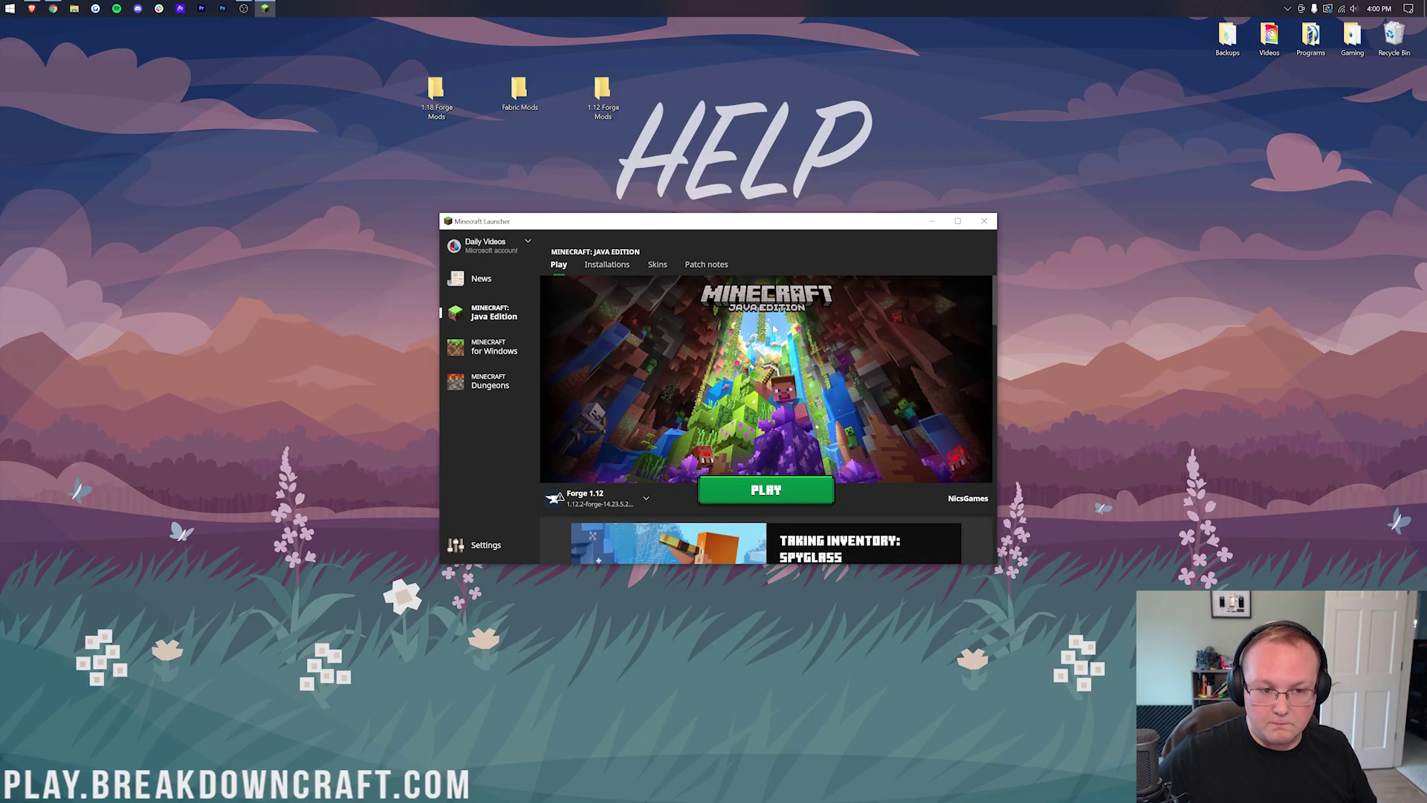
click(608, 265)
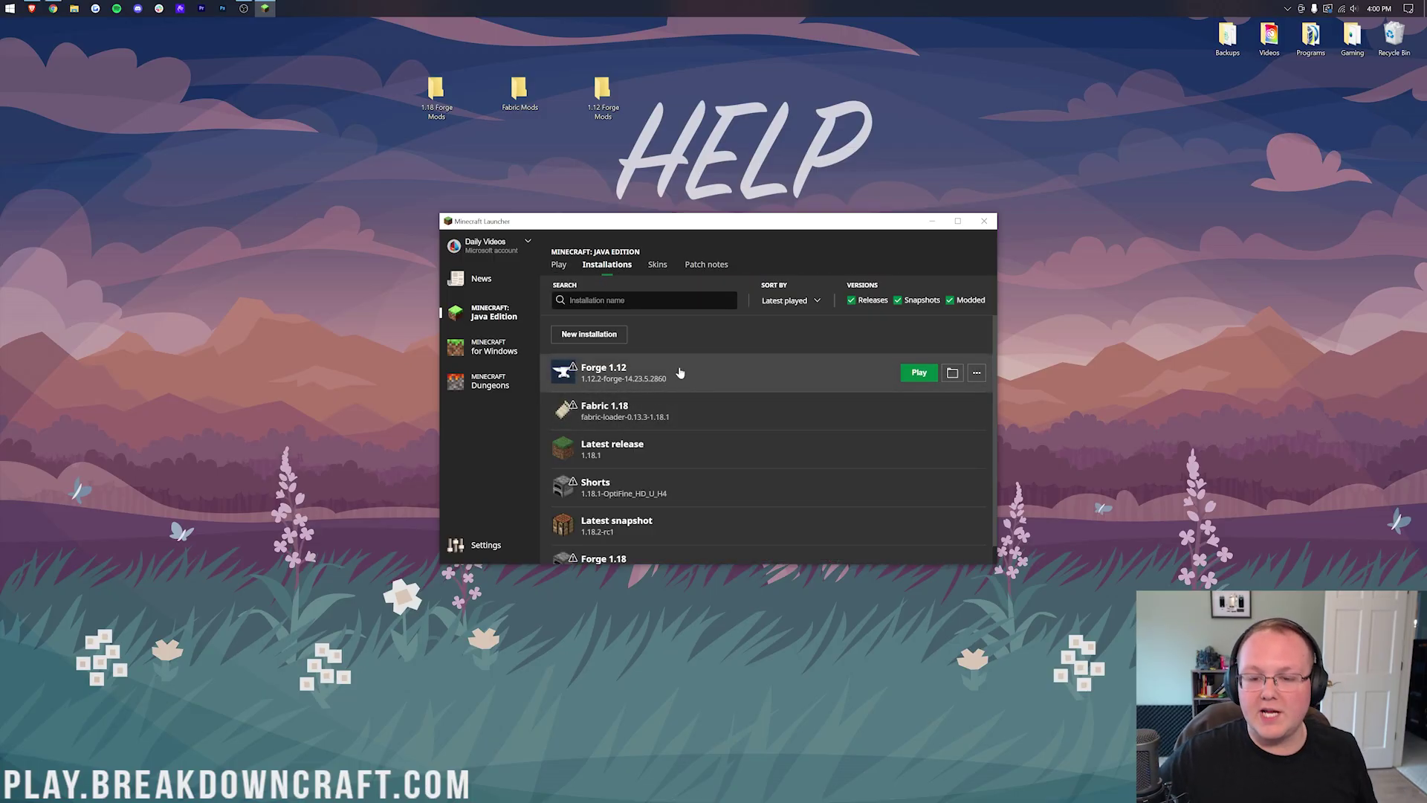
Set the Forge 1.12 installation's game directory to the 1.12.2-forge-14.23.5.2860 folder inside .minecraft's versions folder and save
click(976, 374)
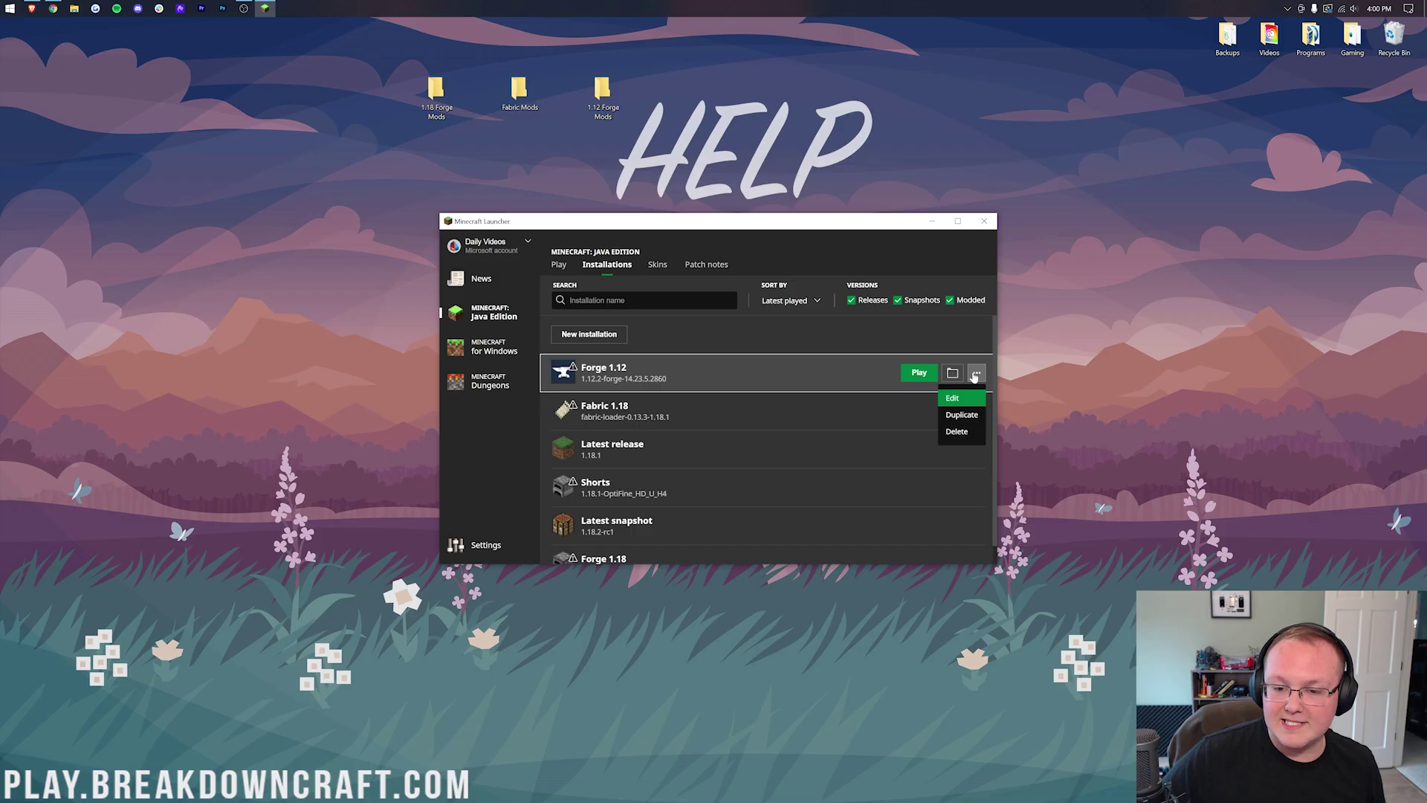
click(964, 401)
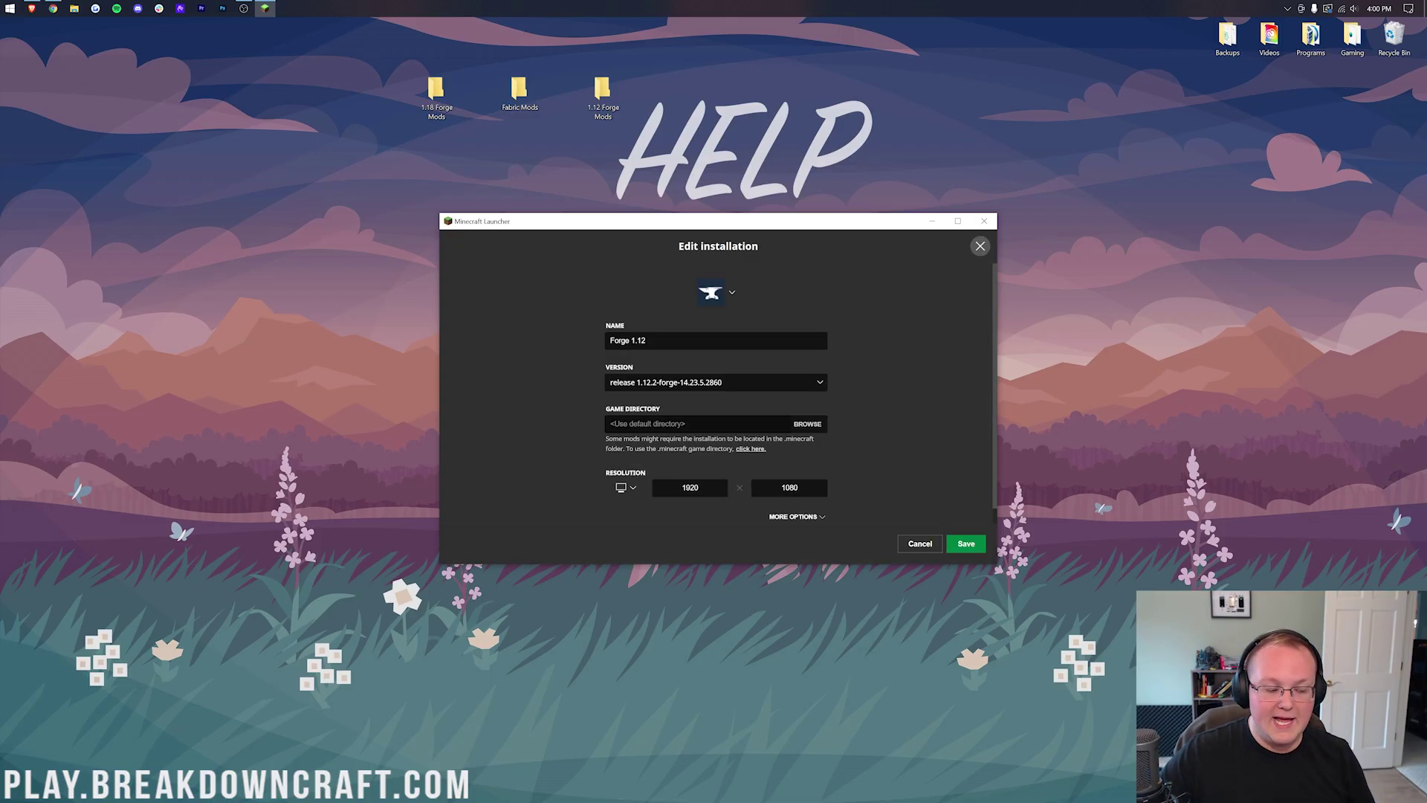
click(817, 425)
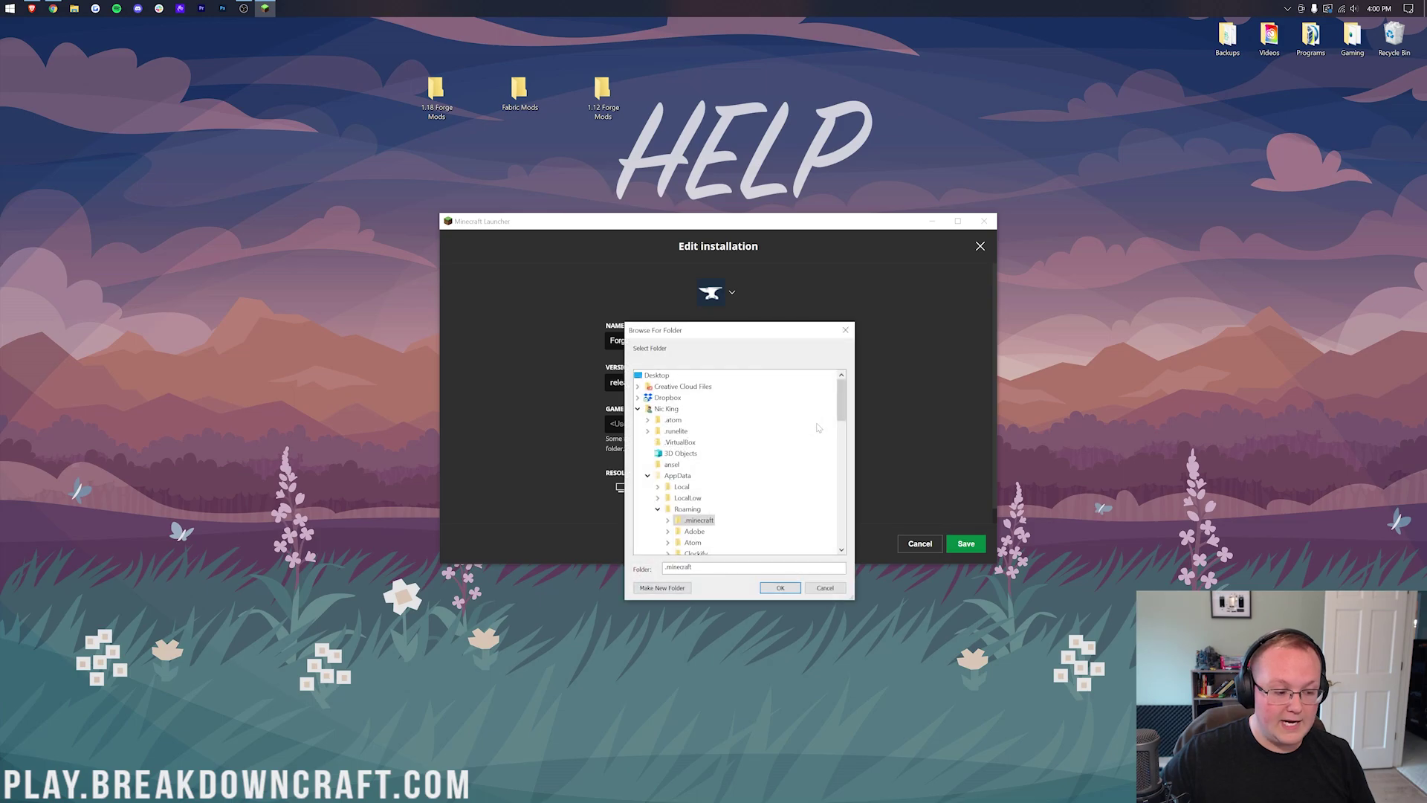
scroll(743, 420, down, 4)
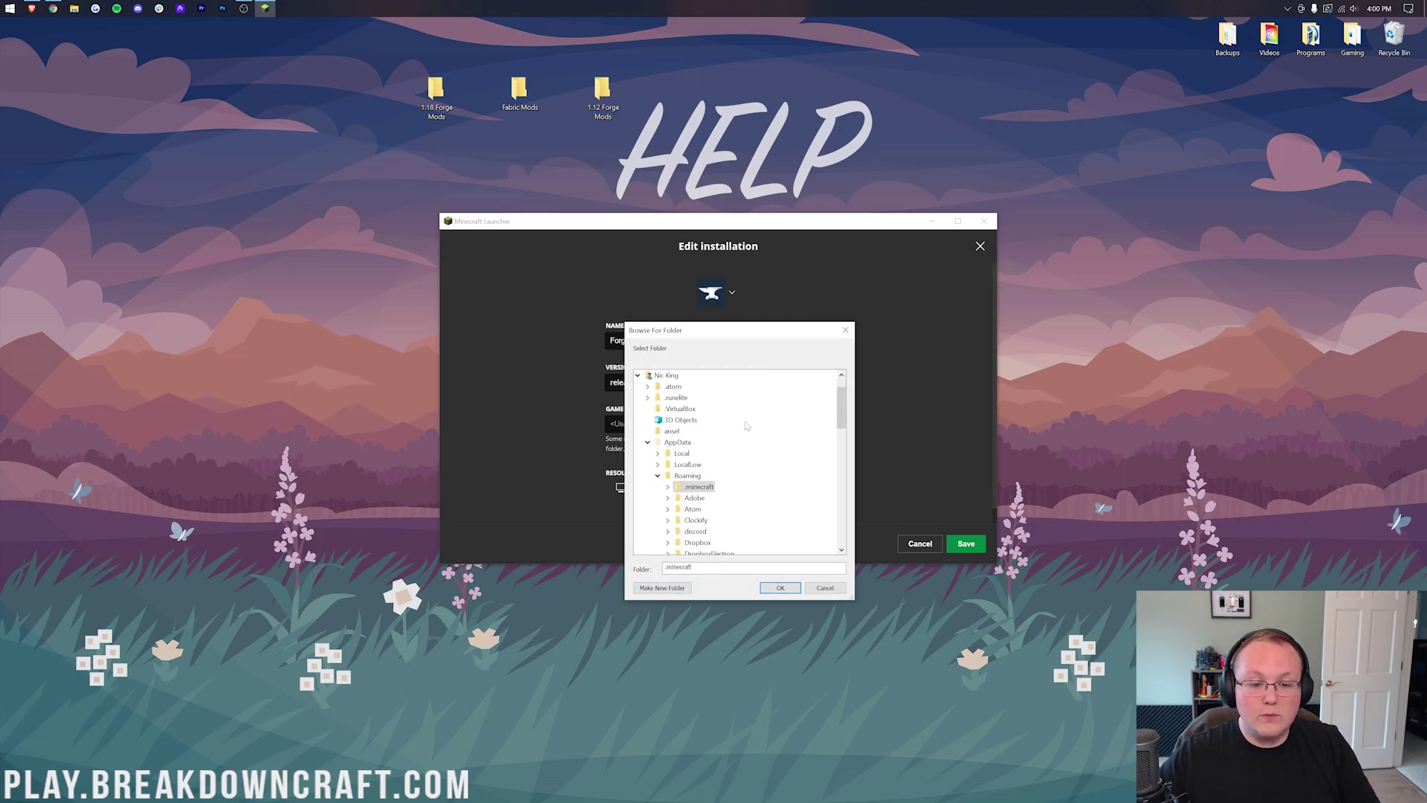
scroll(682, 421, up, 1)
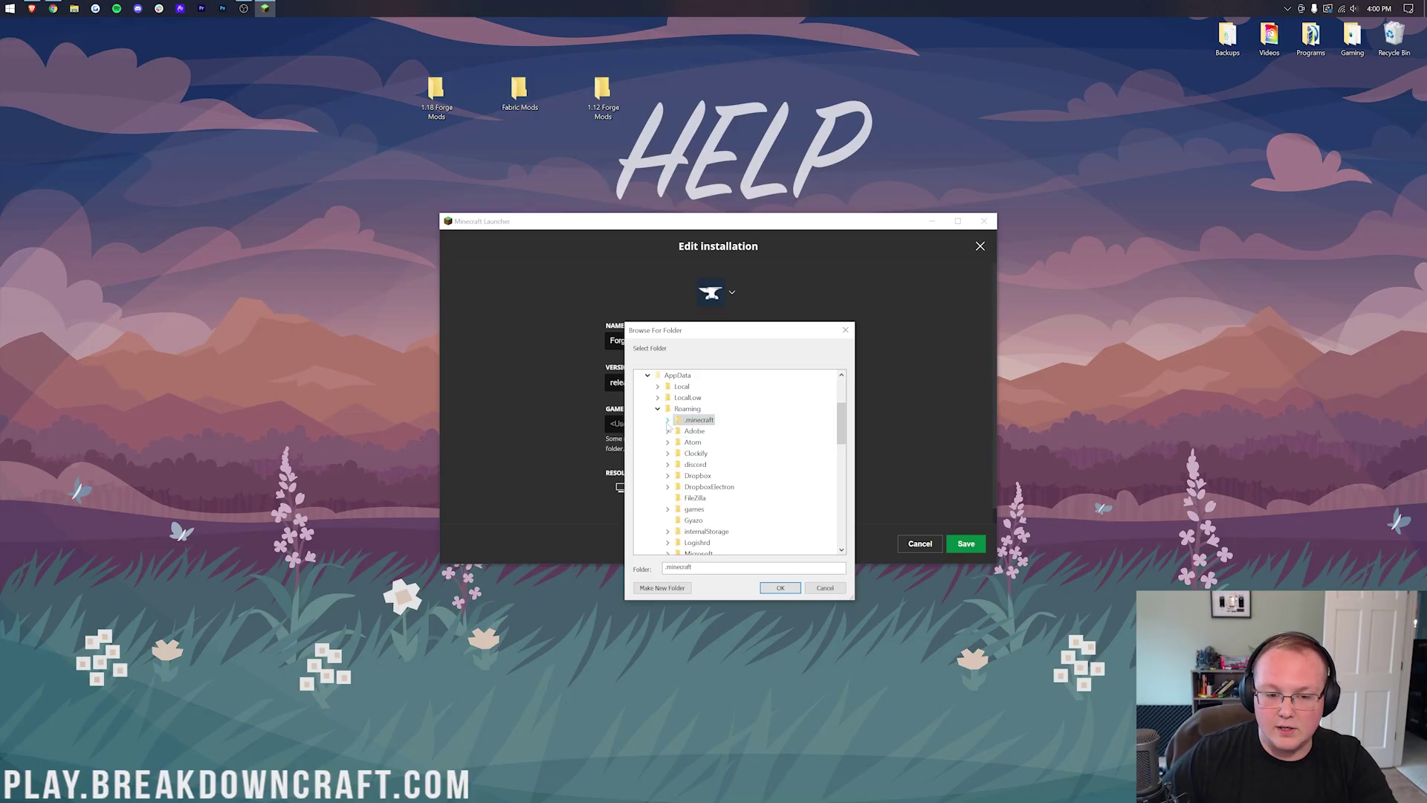
click(667, 422)
scroll(702, 443, down, 3)
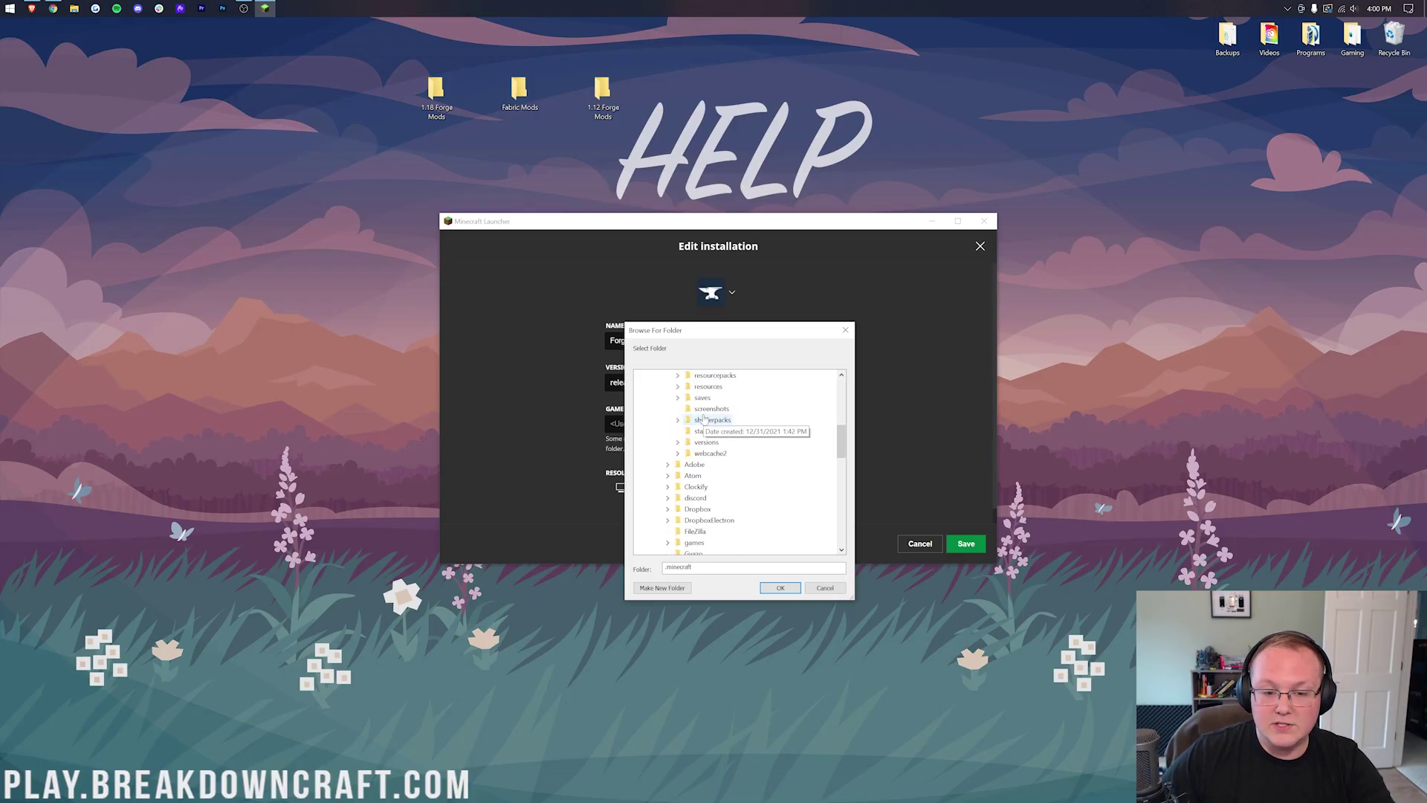
double_click(705, 444)
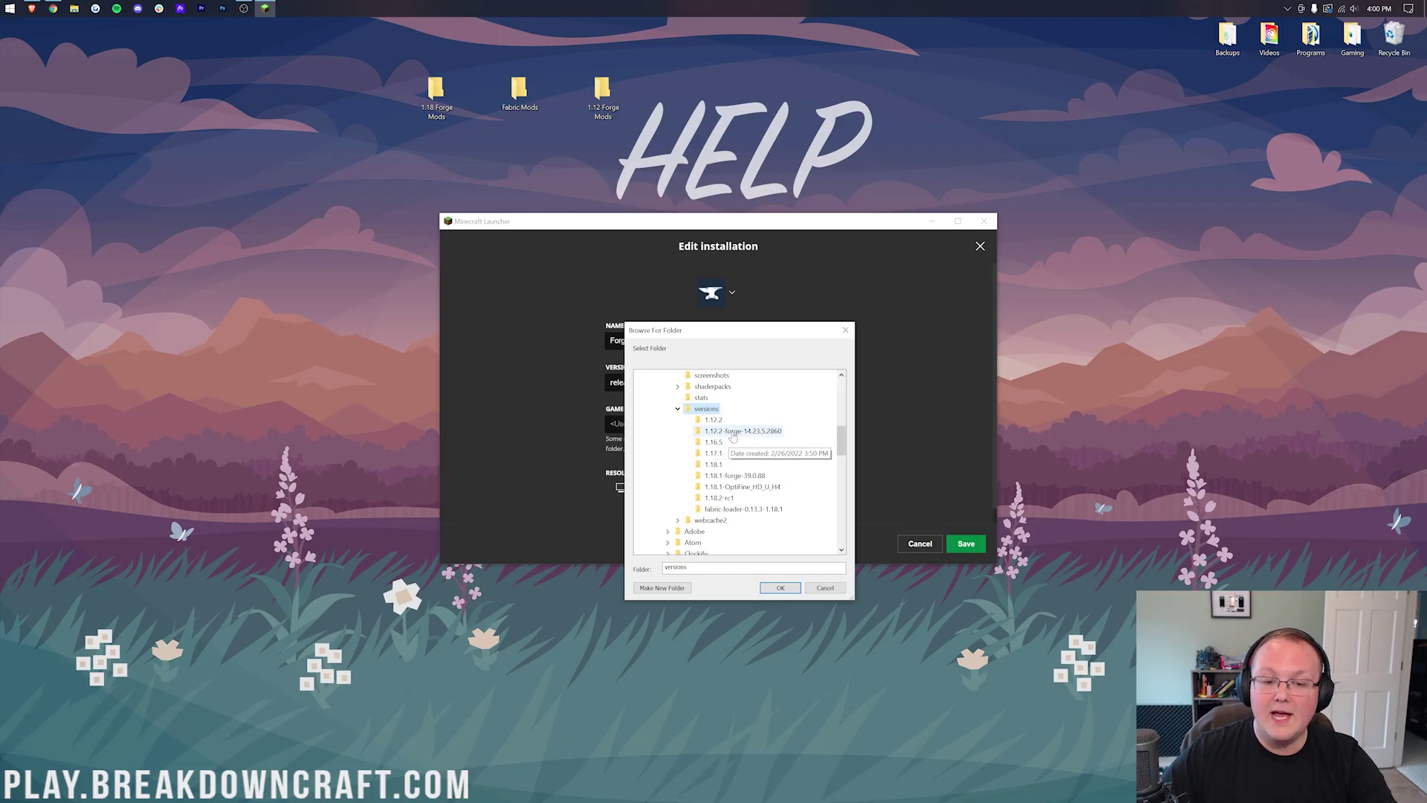
click(734, 431)
click(780, 587)
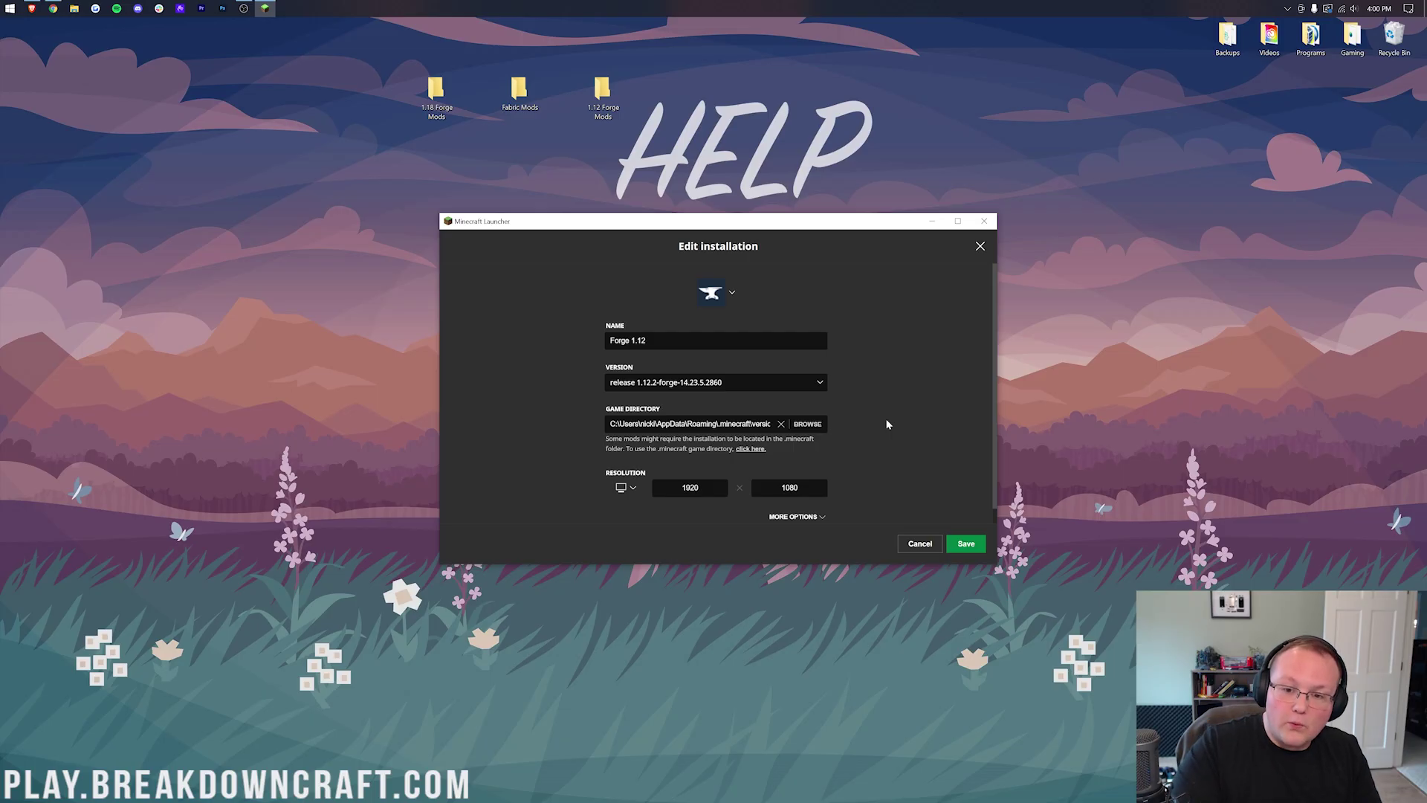
click(966, 543)
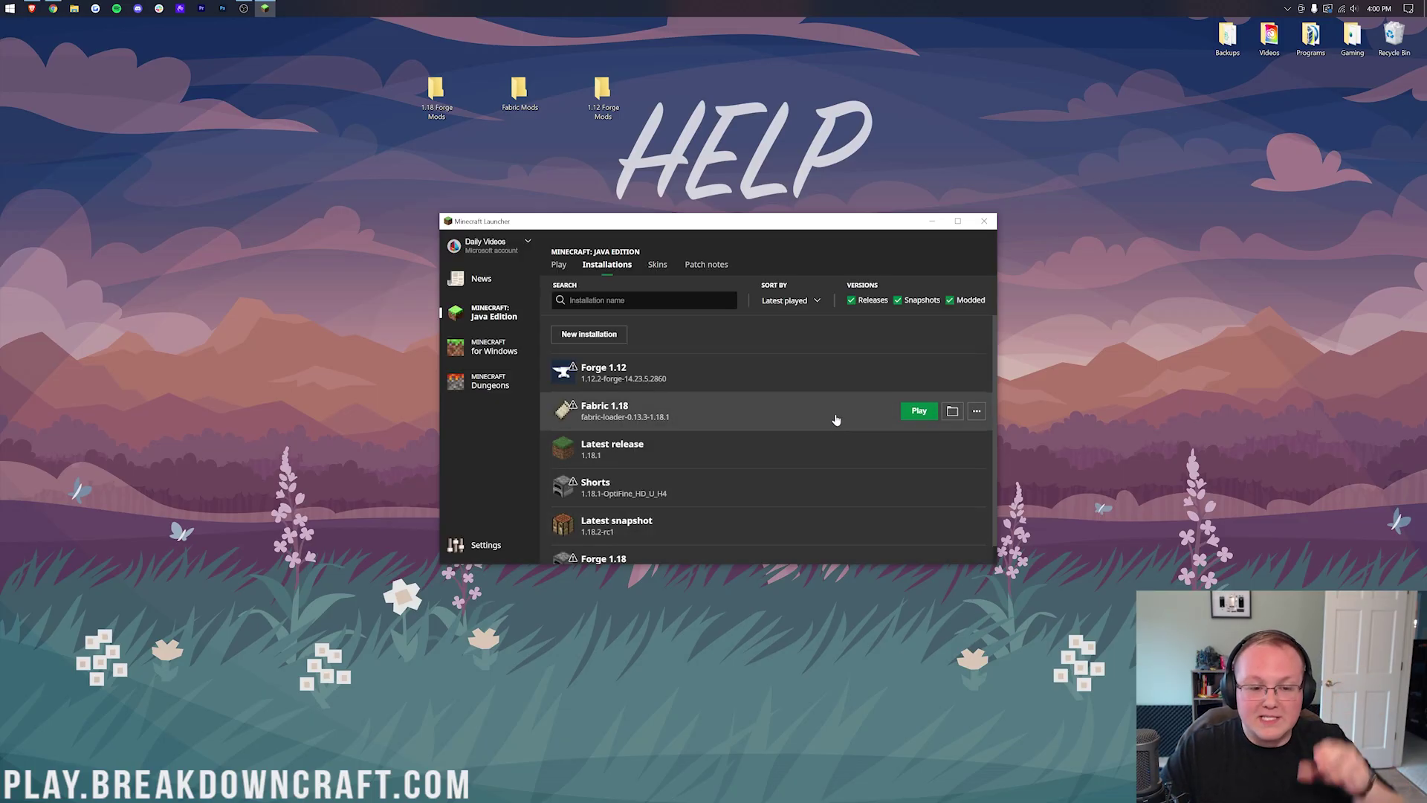
Set the Fabric 1.18 installation's game directory to the fabric-loader-0.13.3-1.18.1 folder inside .minecraft's versions folder and save
click(977, 411)
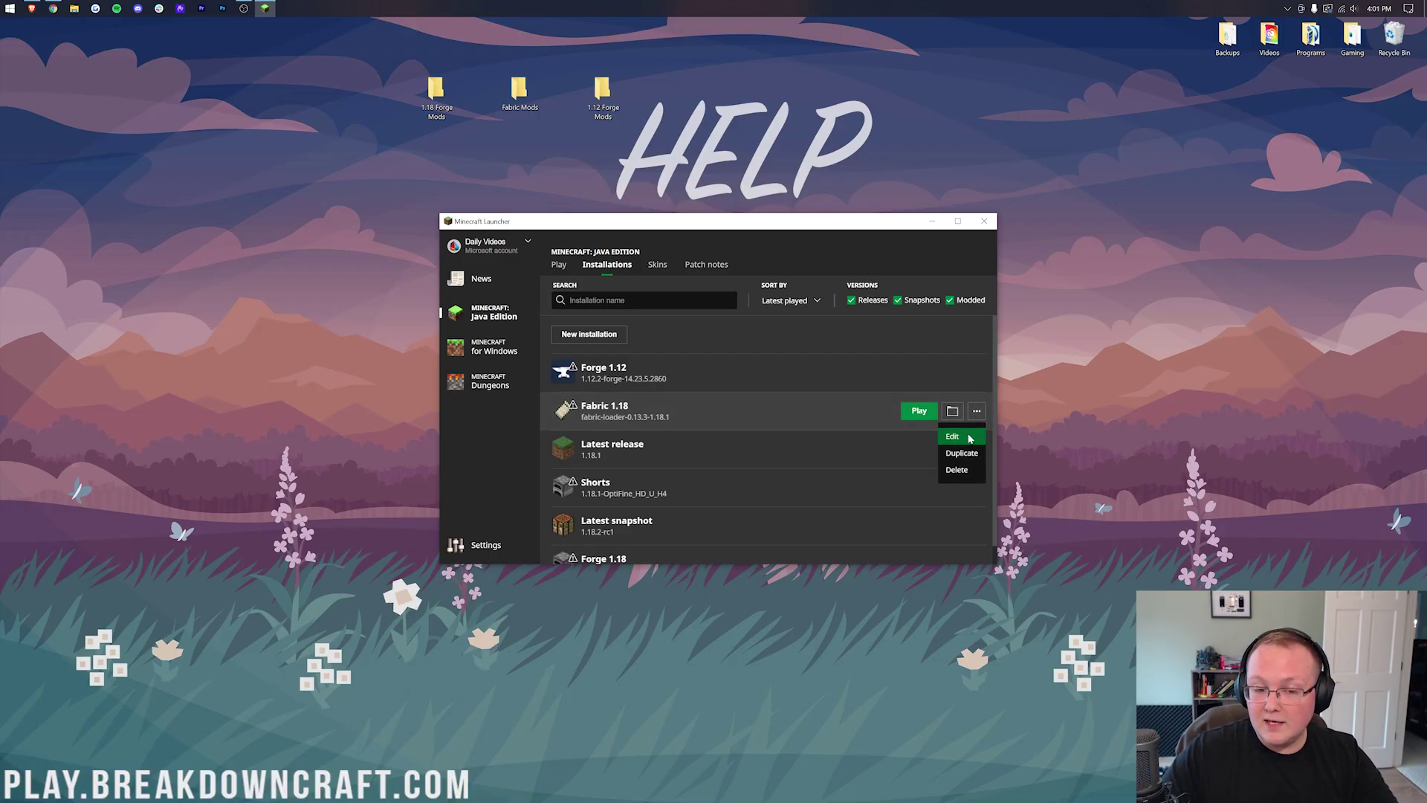
click(969, 439)
click(802, 426)
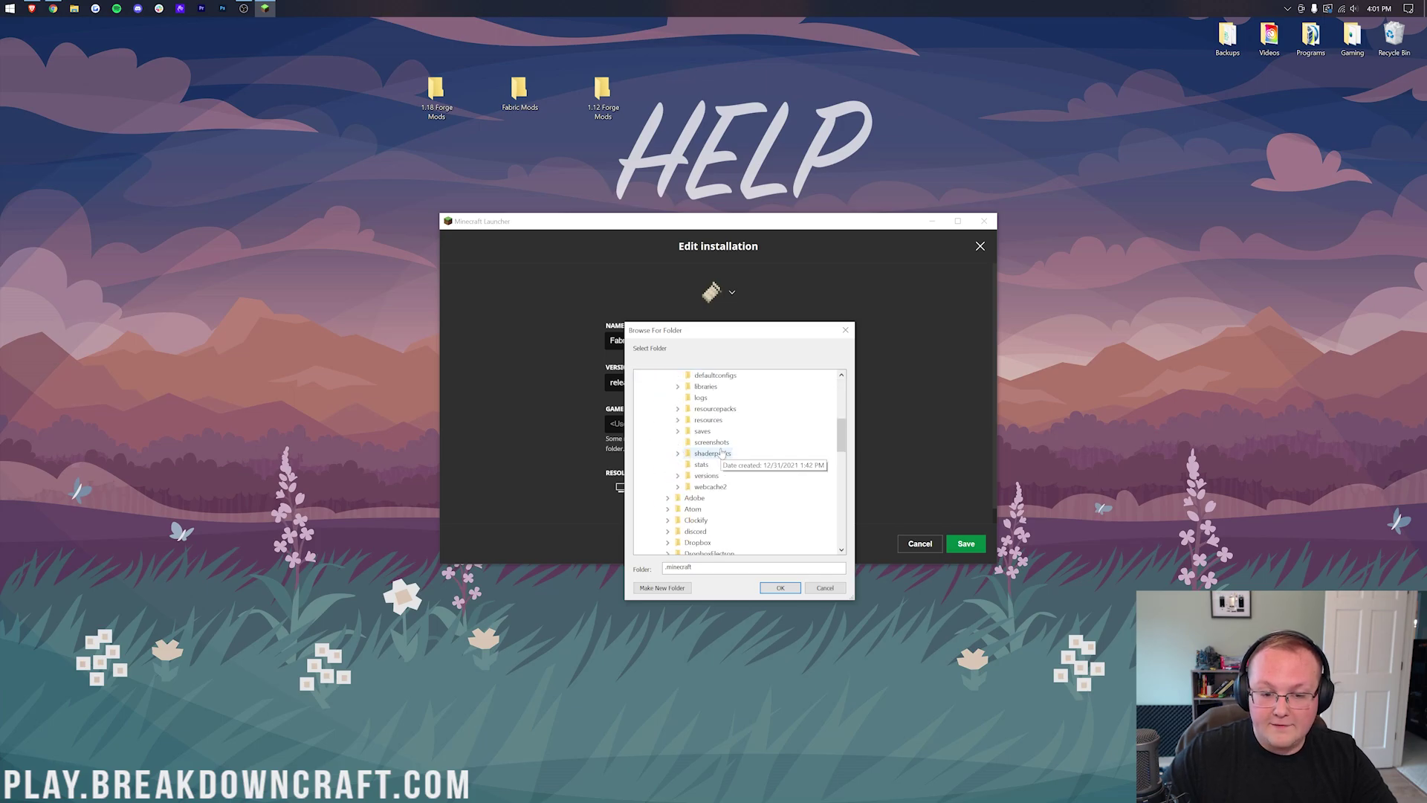
click(677, 477)
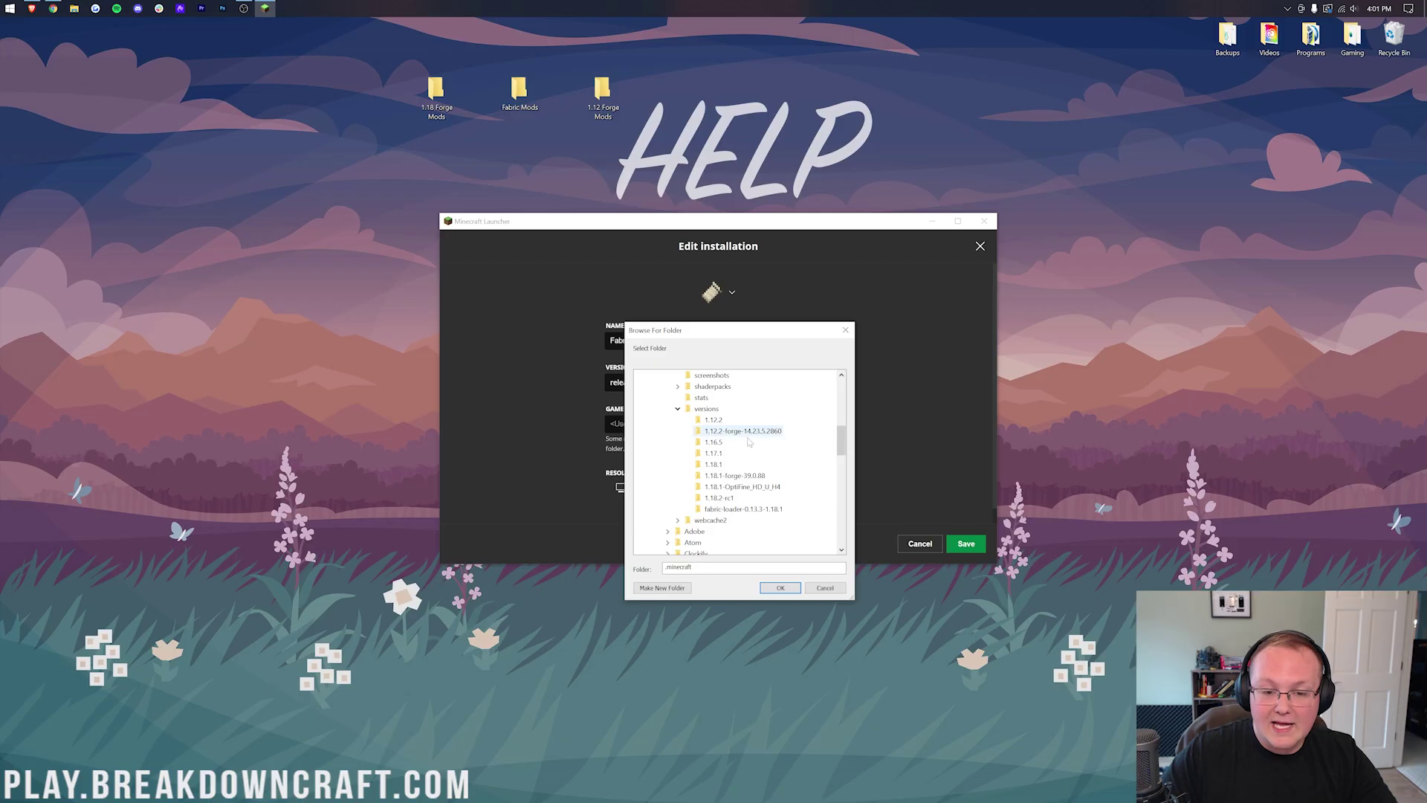
click(749, 511)
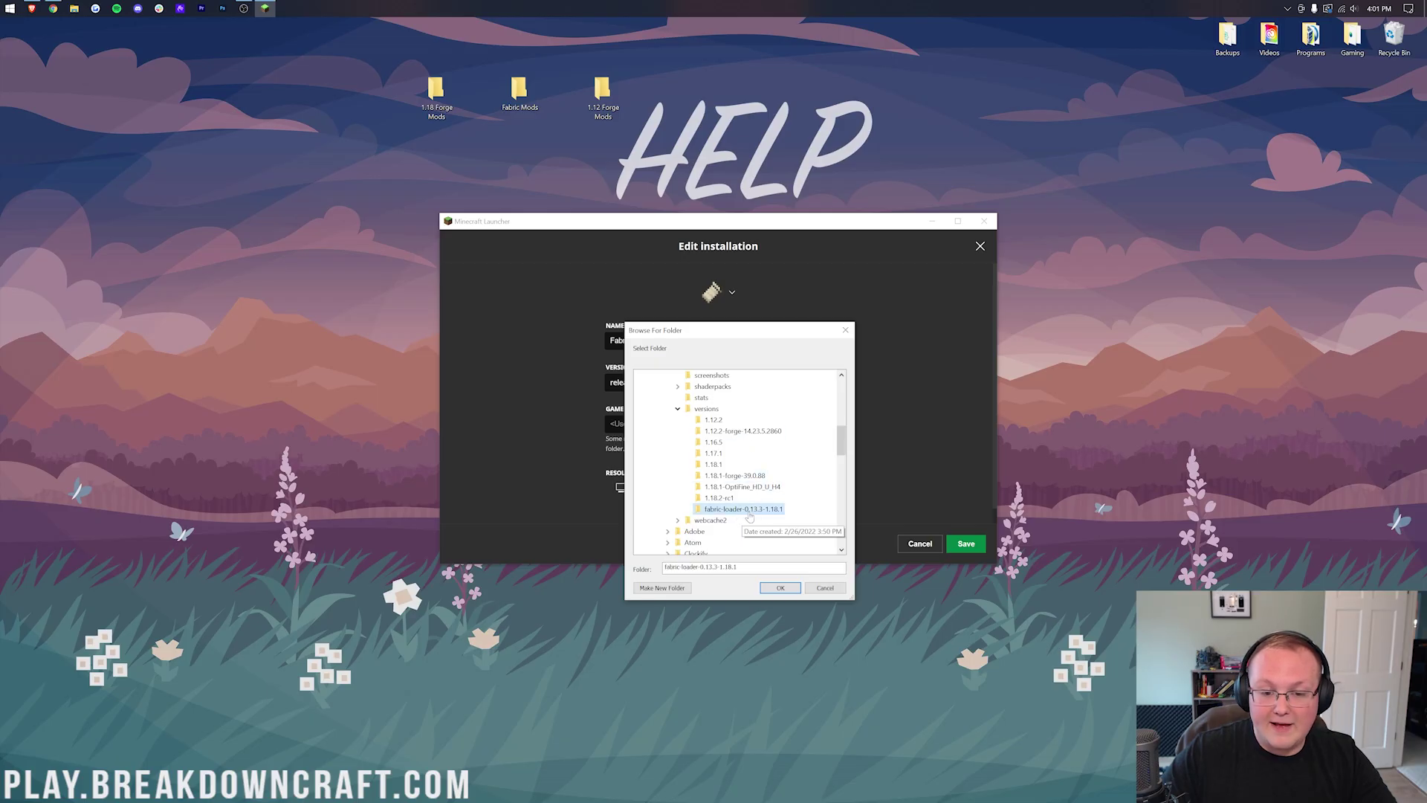
click(780, 587)
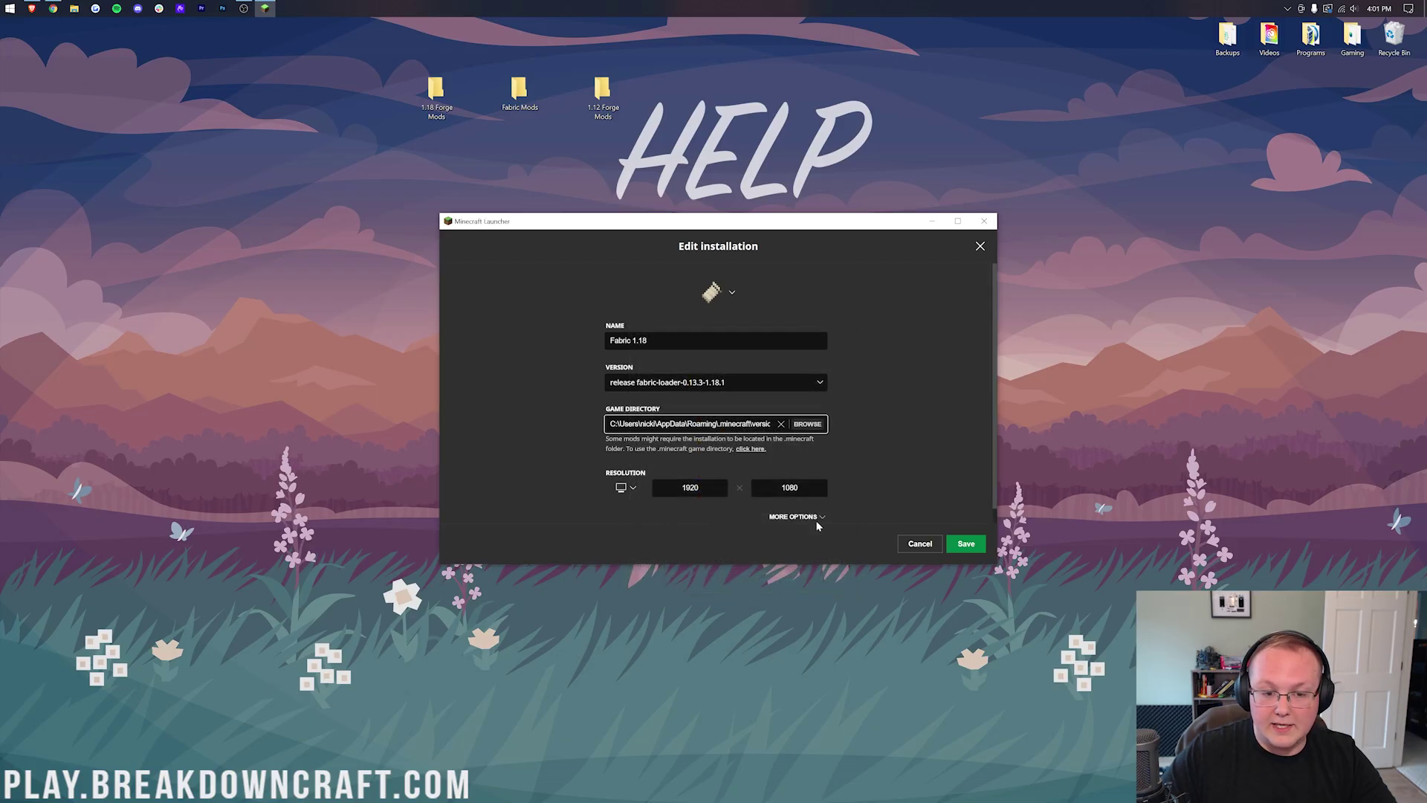
click(965, 543)
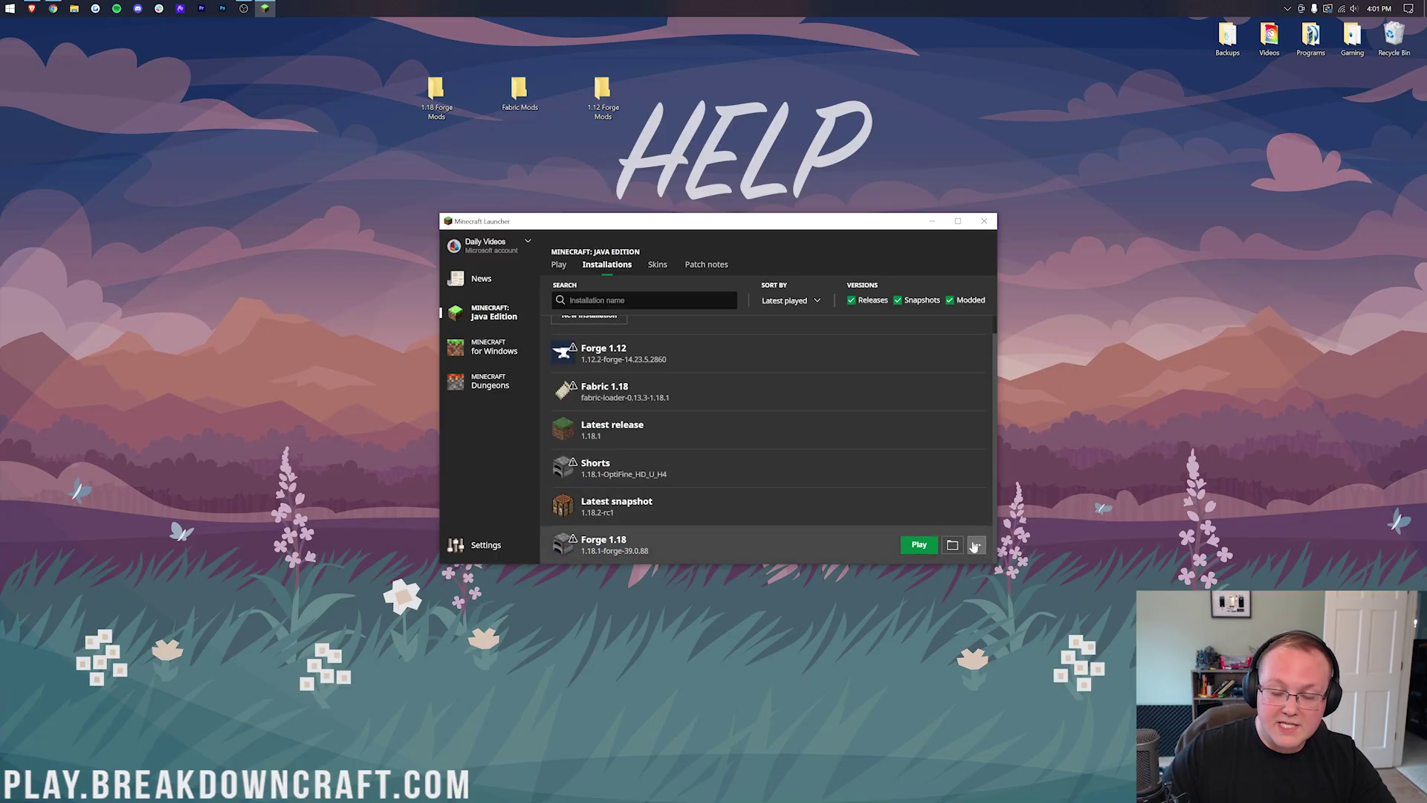
Set the Forge 1.18 installation's game directory to the 1.18.1-forge-39.0.88 folder inside .minecraft's versions folder and save
click(974, 546)
click(961, 487)
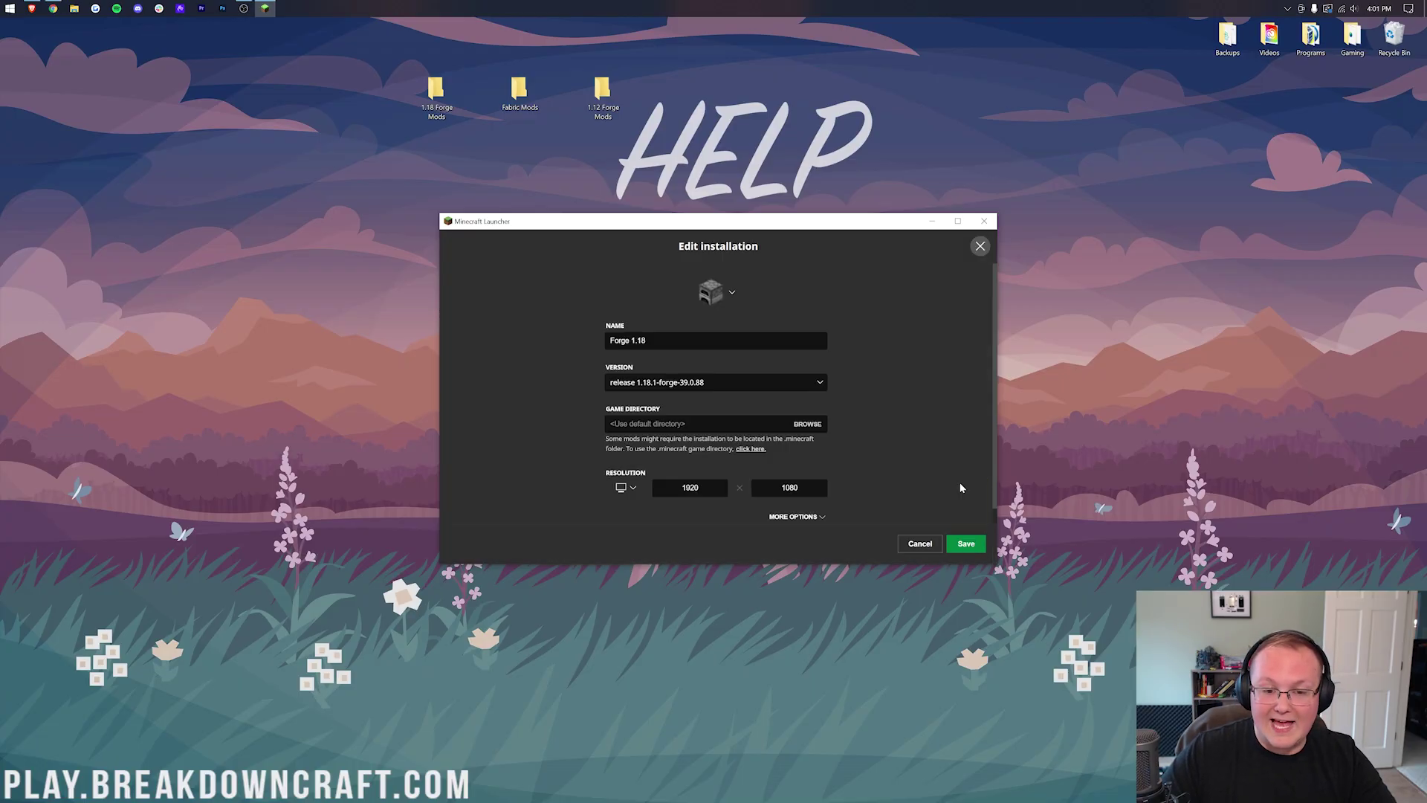
click(818, 427)
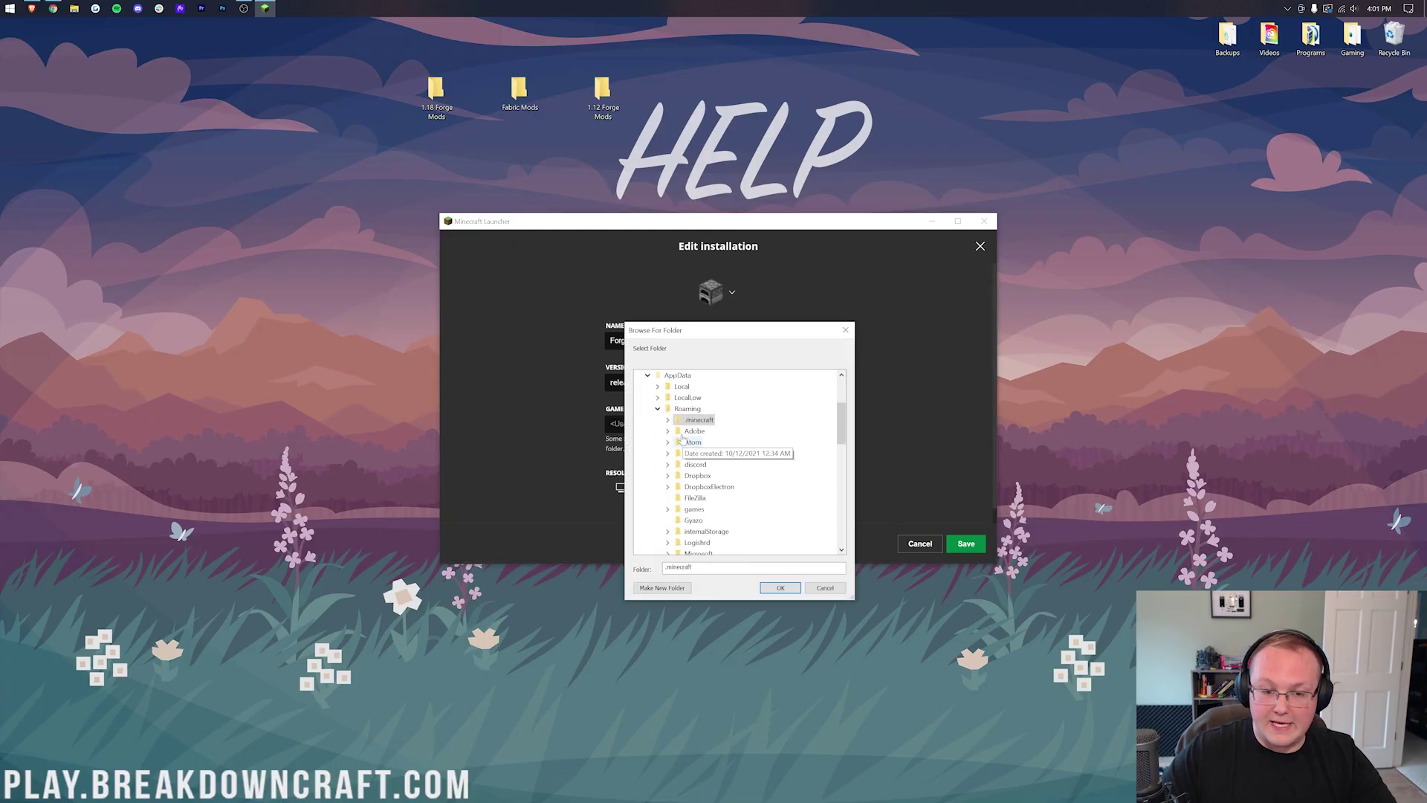
click(668, 421)
scroll(678, 439, down, 2)
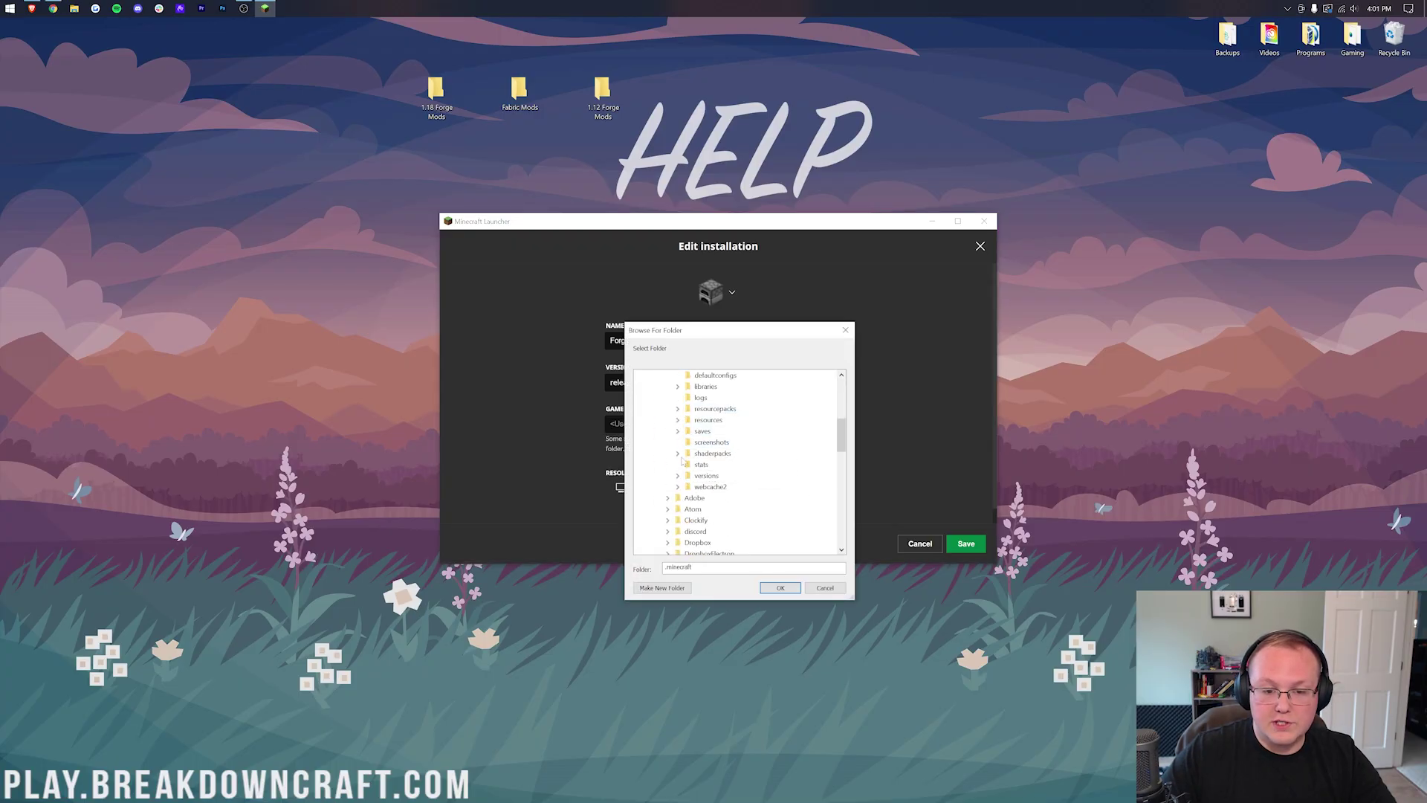
click(678, 477)
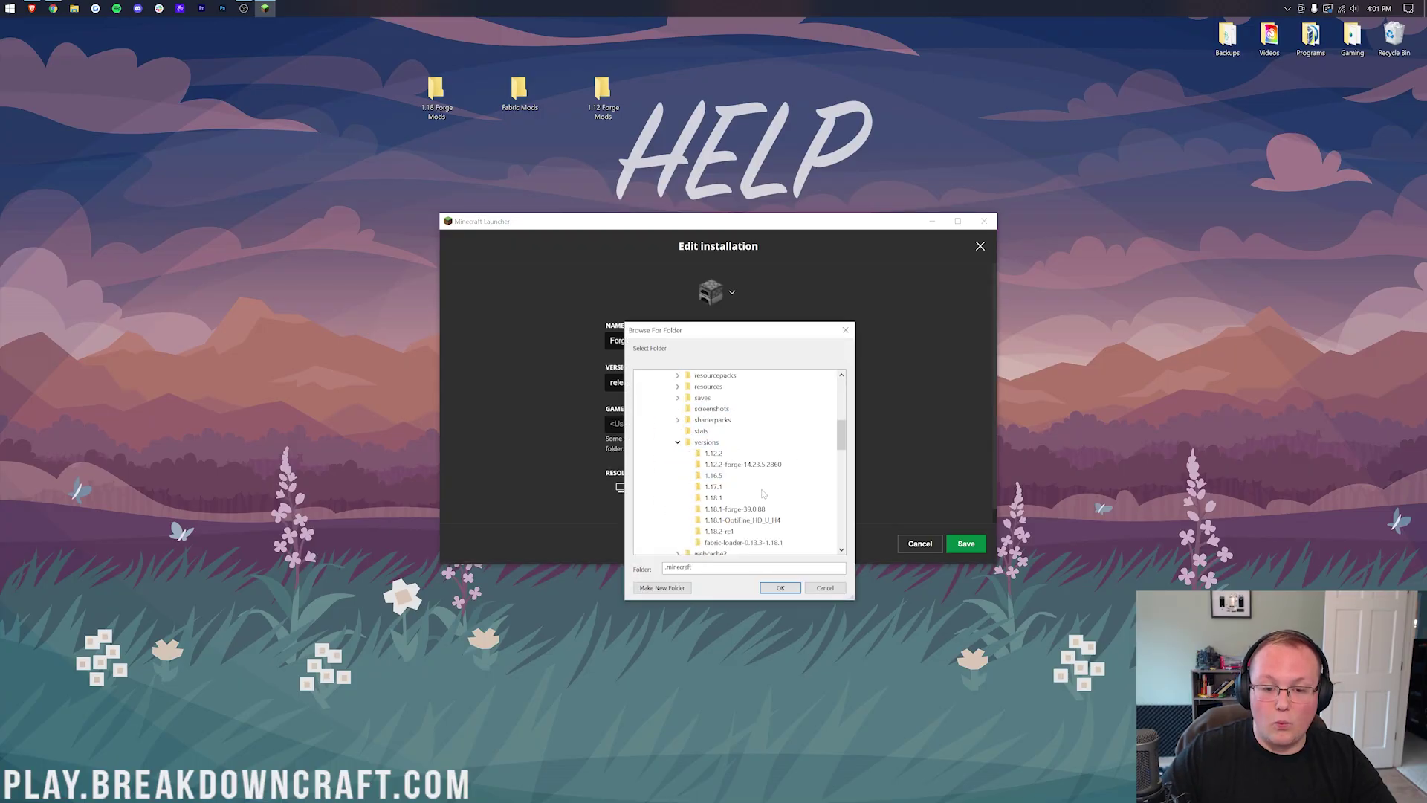
scroll(758, 491, down, 2)
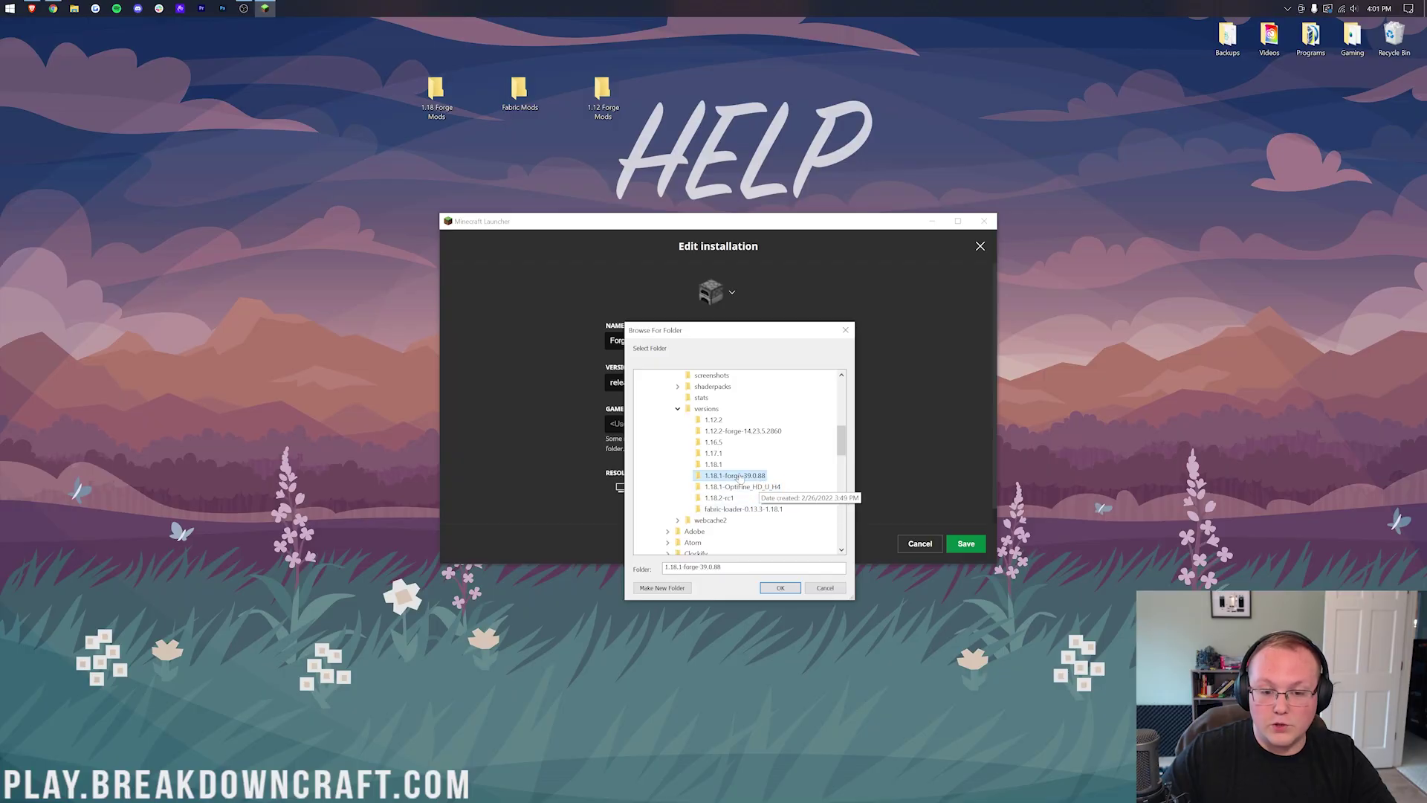
click(780, 587)
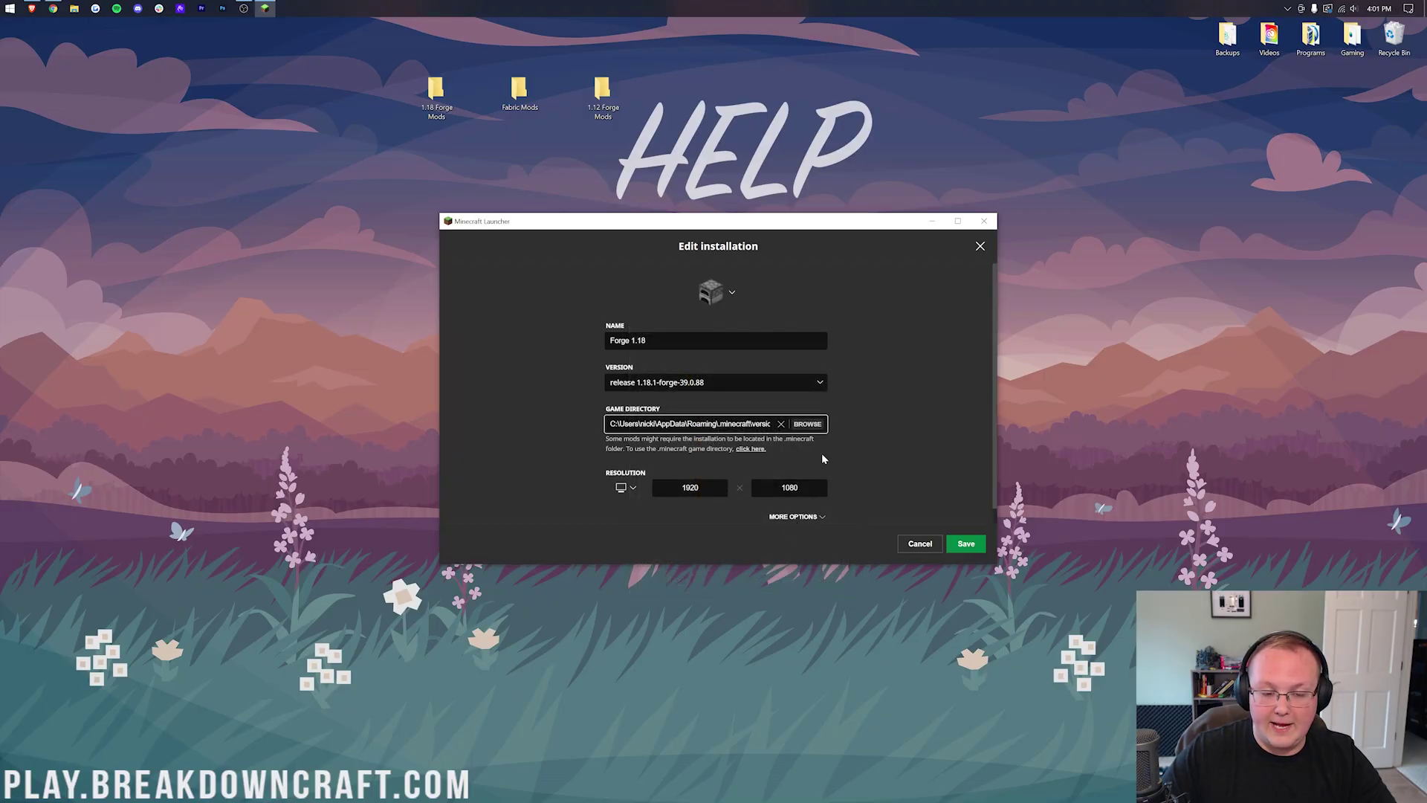
click(966, 543)
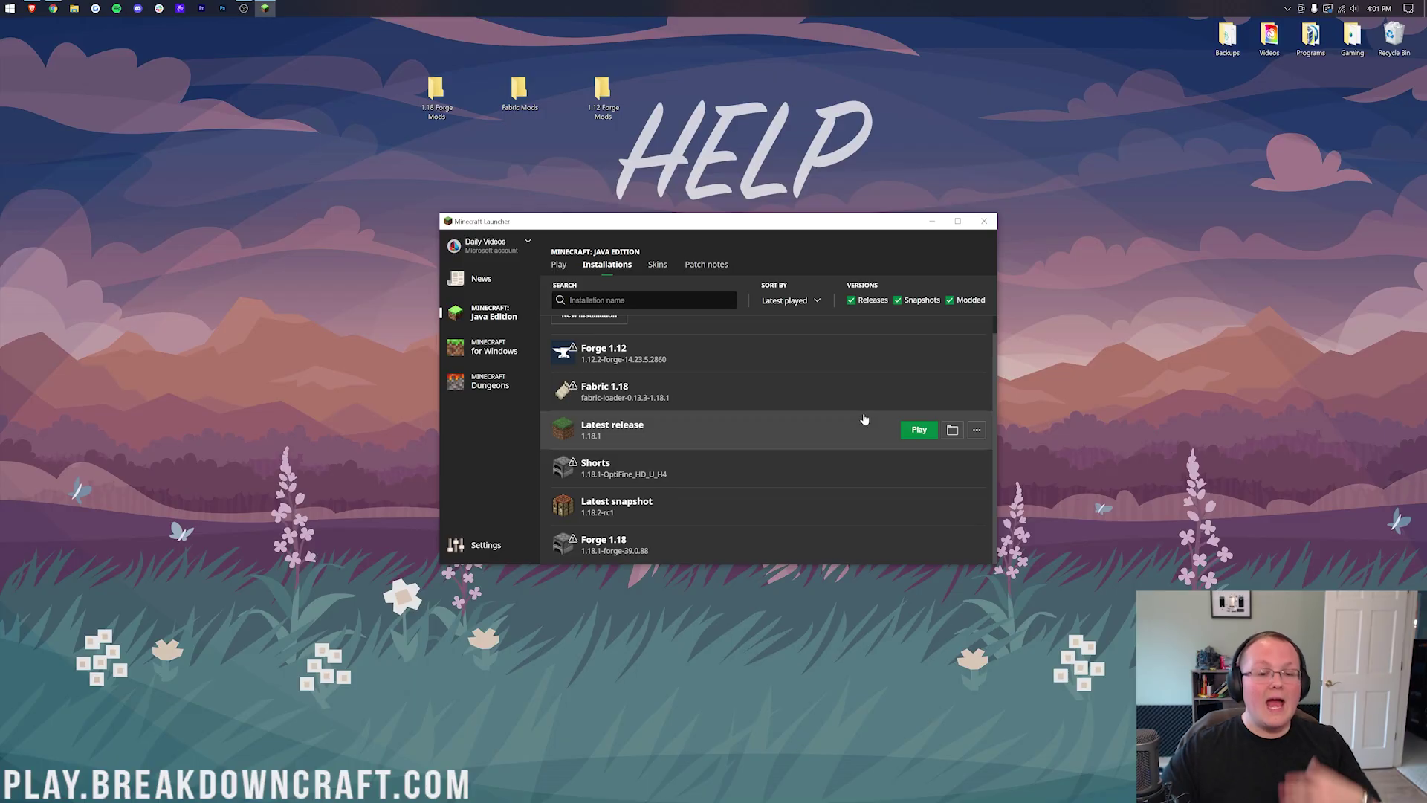
Create a folder named "mods" in the Forge 1.12 installation's game directory and open it
scroll(847, 412, up, 1)
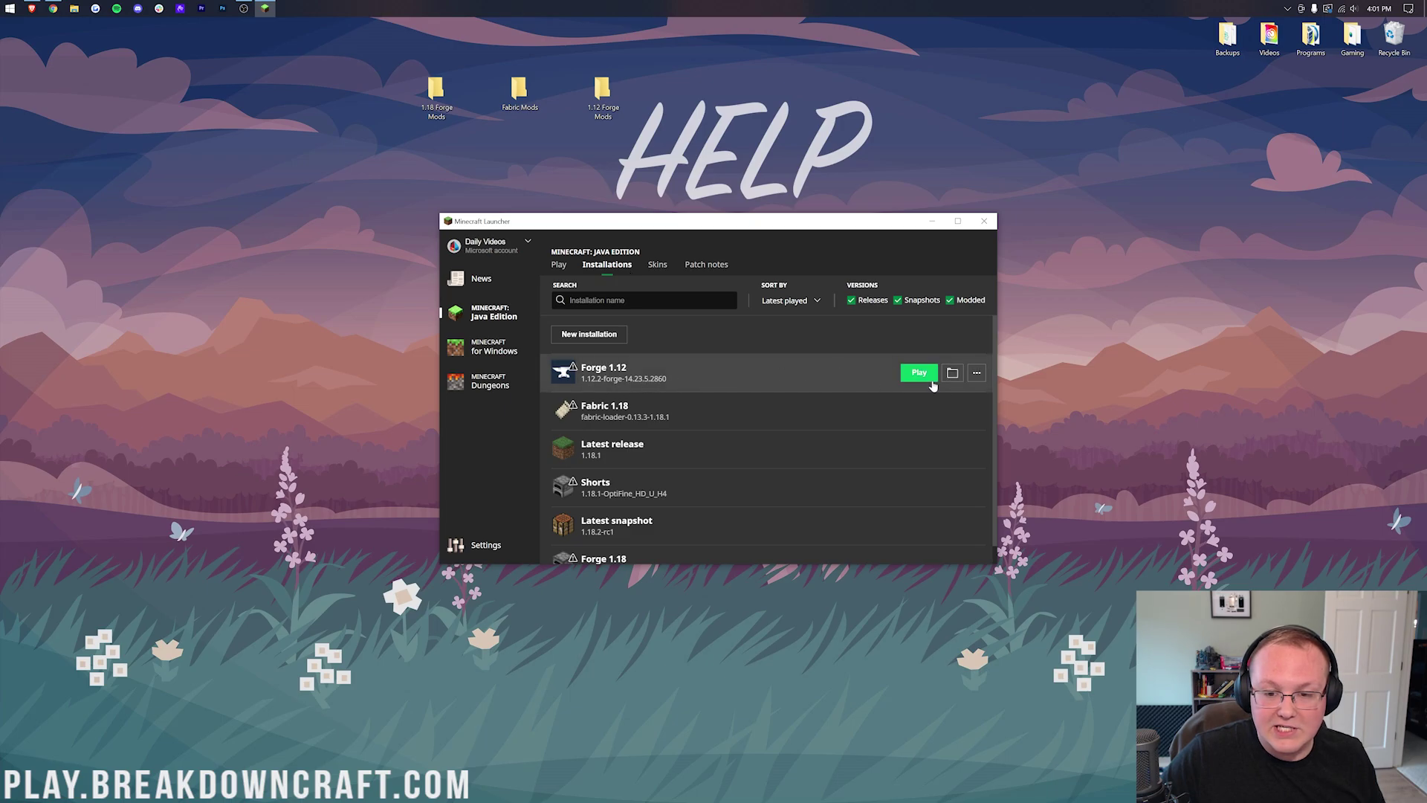
click(953, 376)
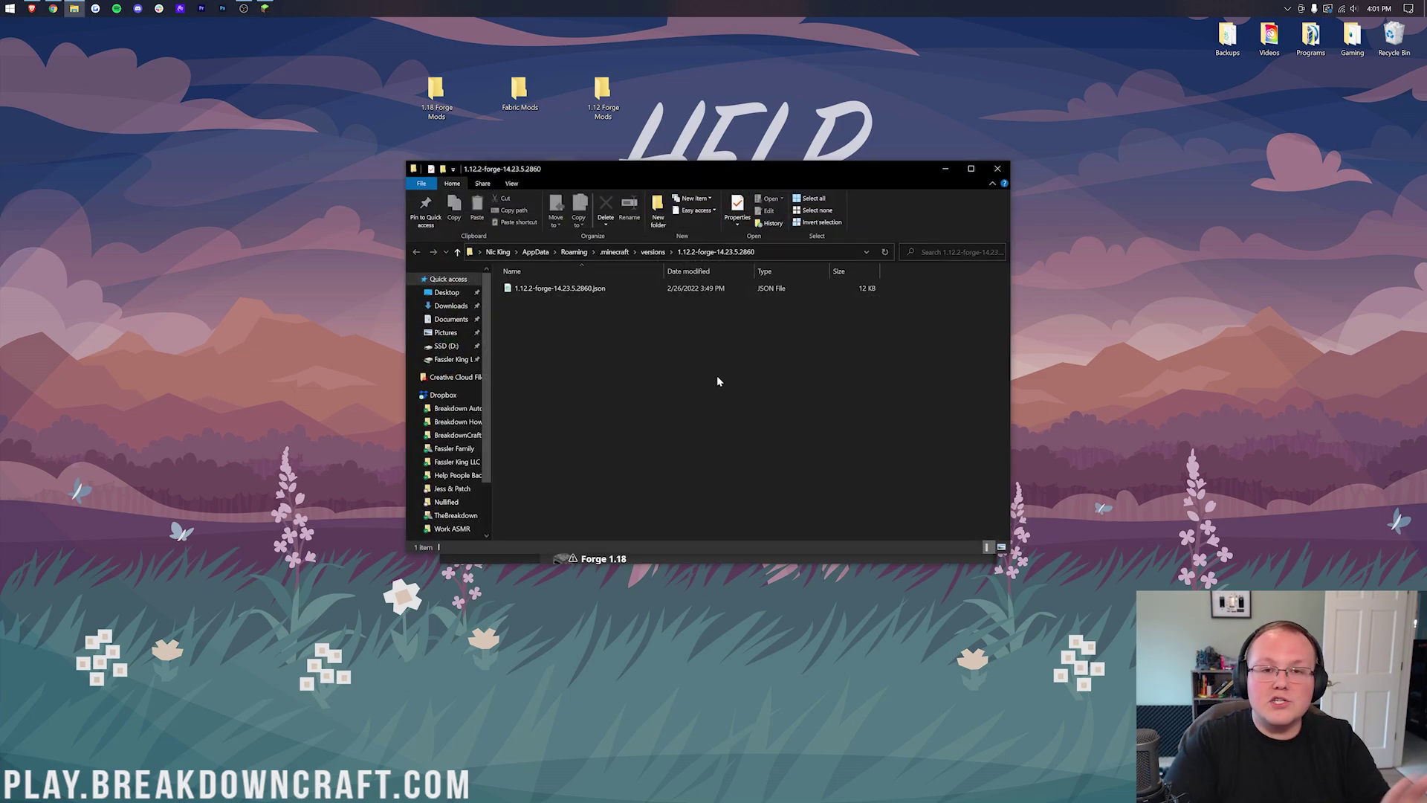
right_click(608, 341)
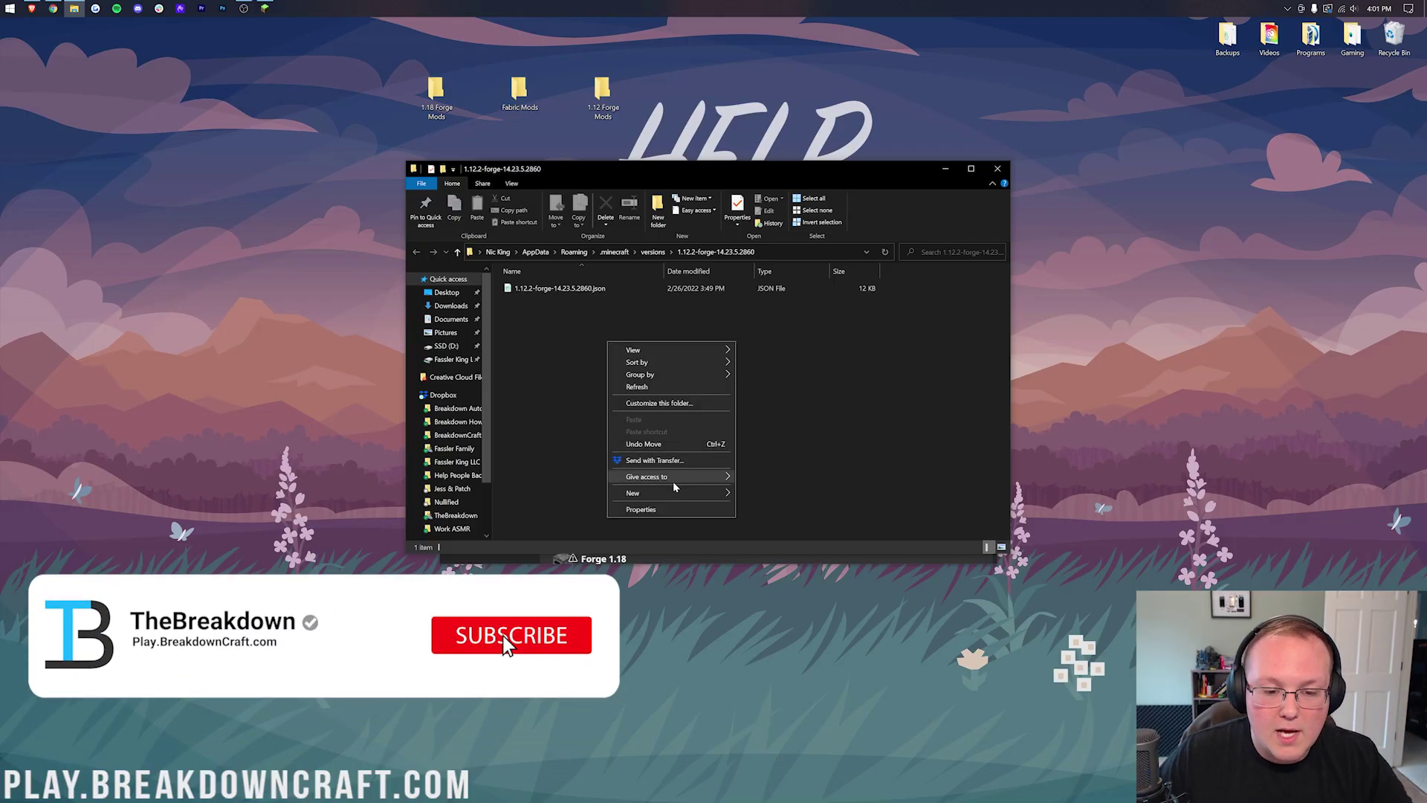
mouse_move(674, 492)
click(743, 493)
text(mod)
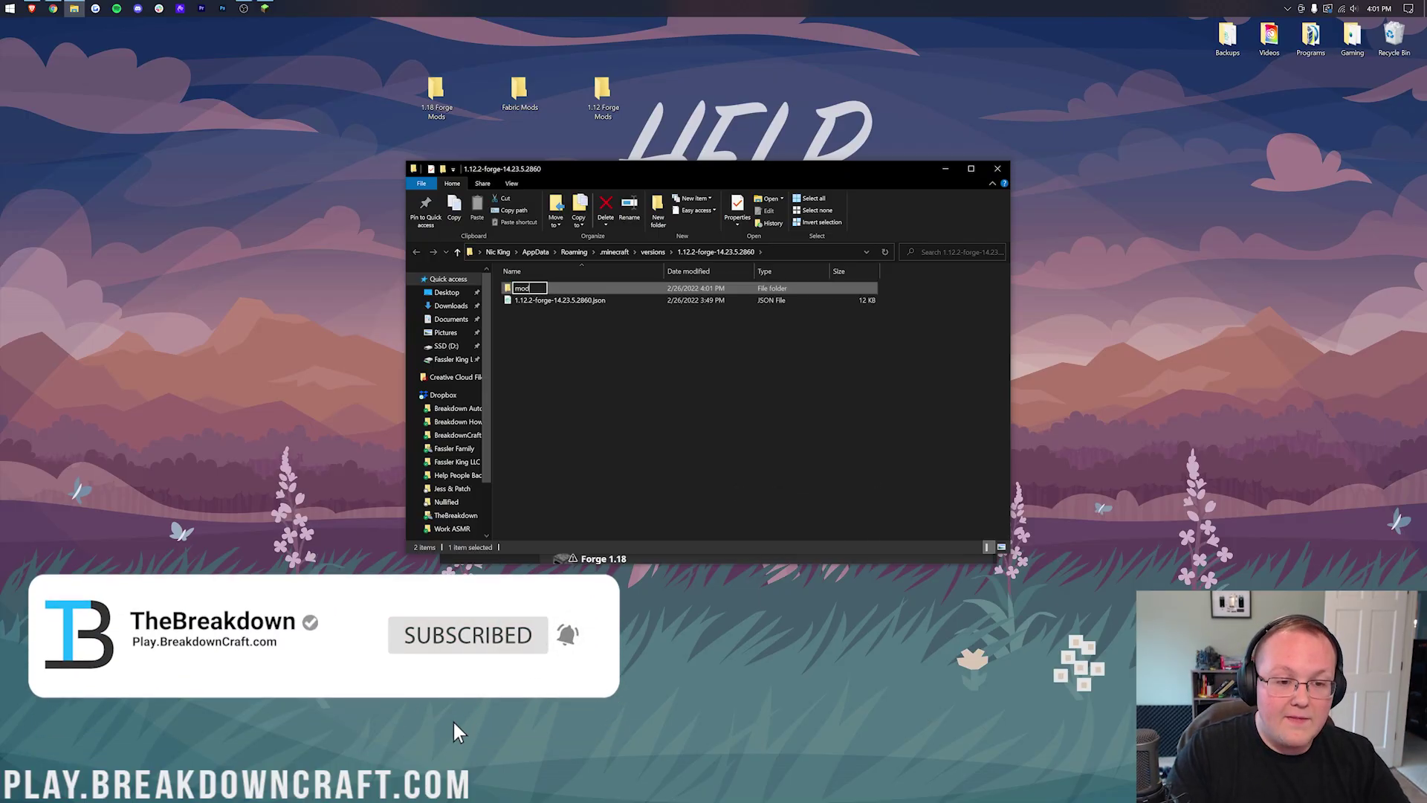
text(s)
key(Return)
double_click(556, 288)
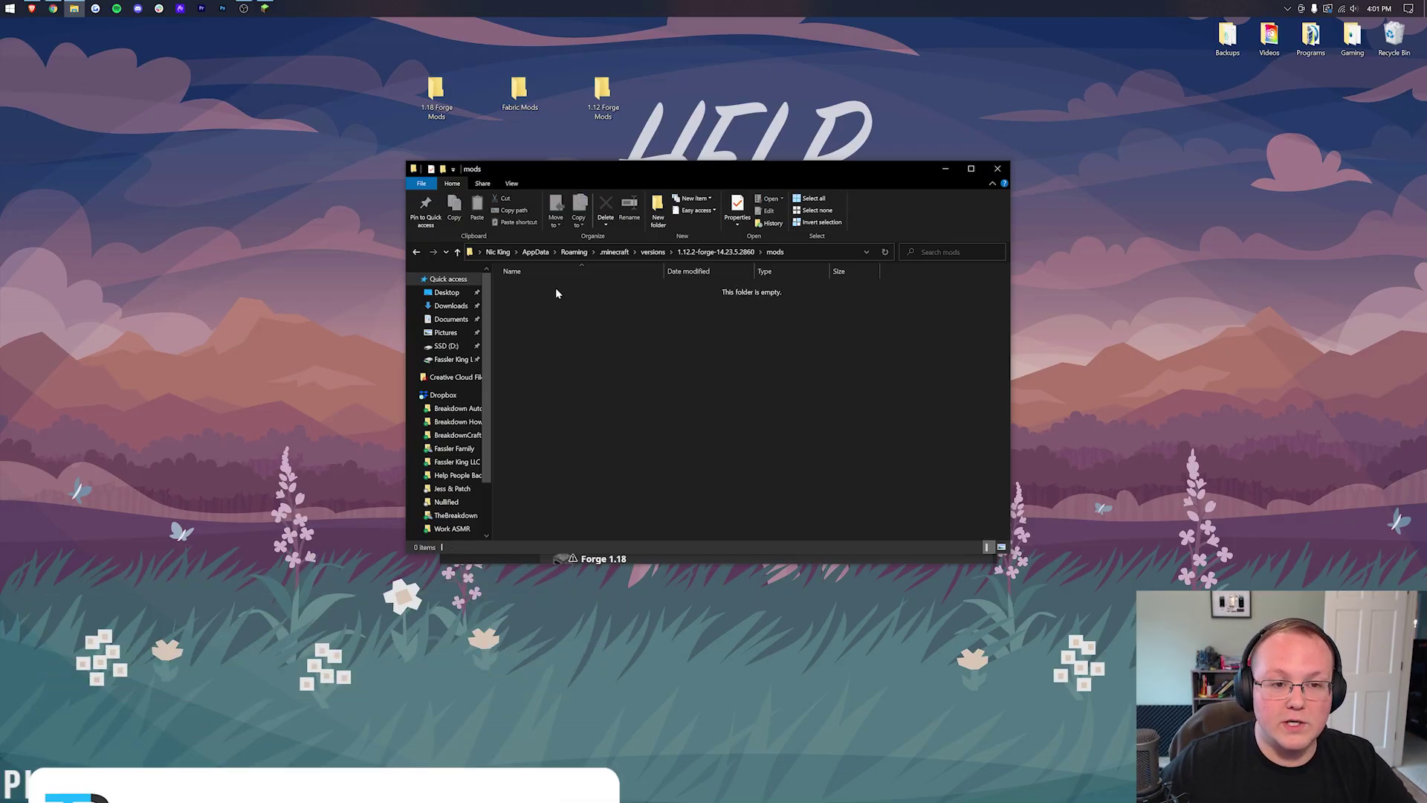
Move all four mod jar files from the desktop's 1.12 Forge Mods folder into the new mods folder, and close both folder windows
double_click(602, 96)
drag(594, 356, 588, 302)
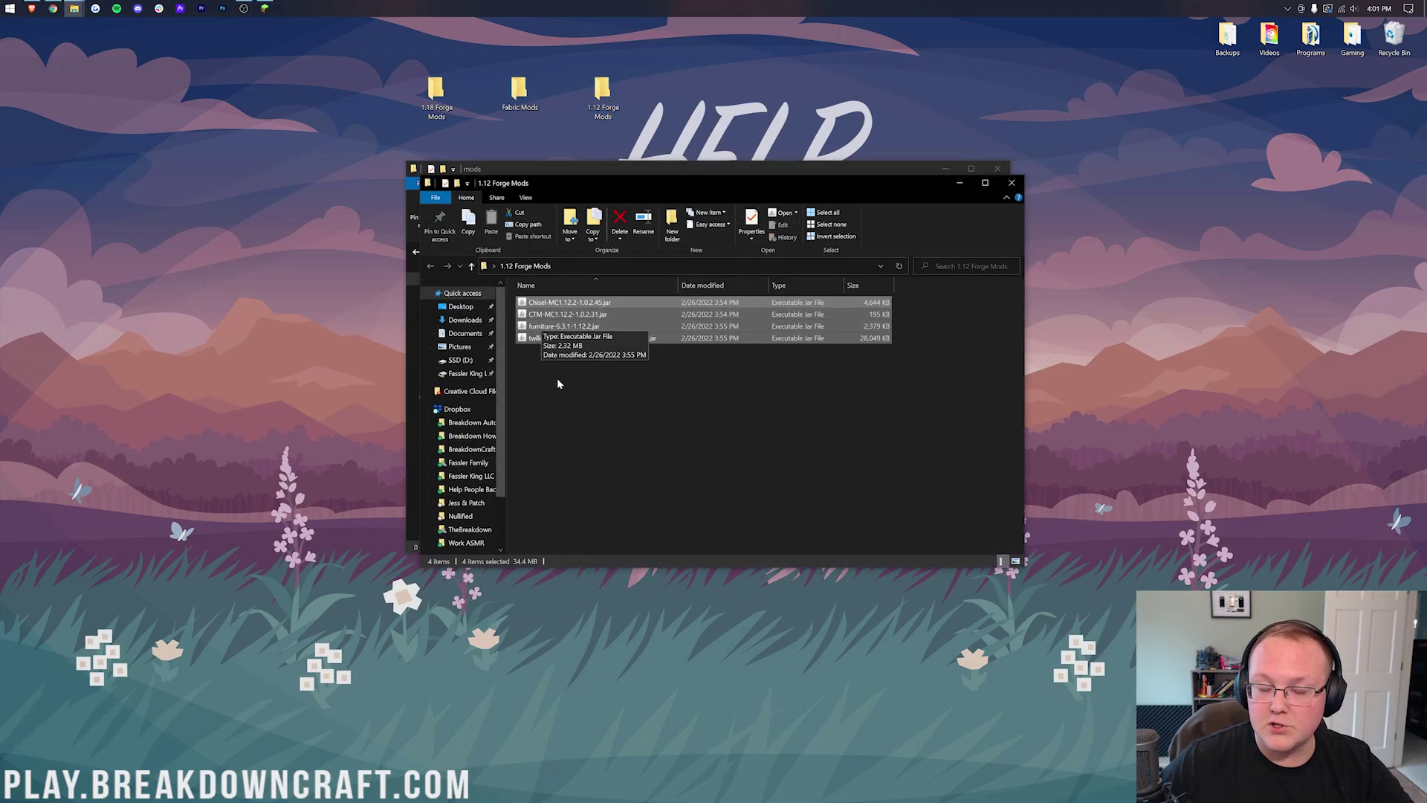
drag(652, 186, 687, 335)
drag(650, 473, 732, 305)
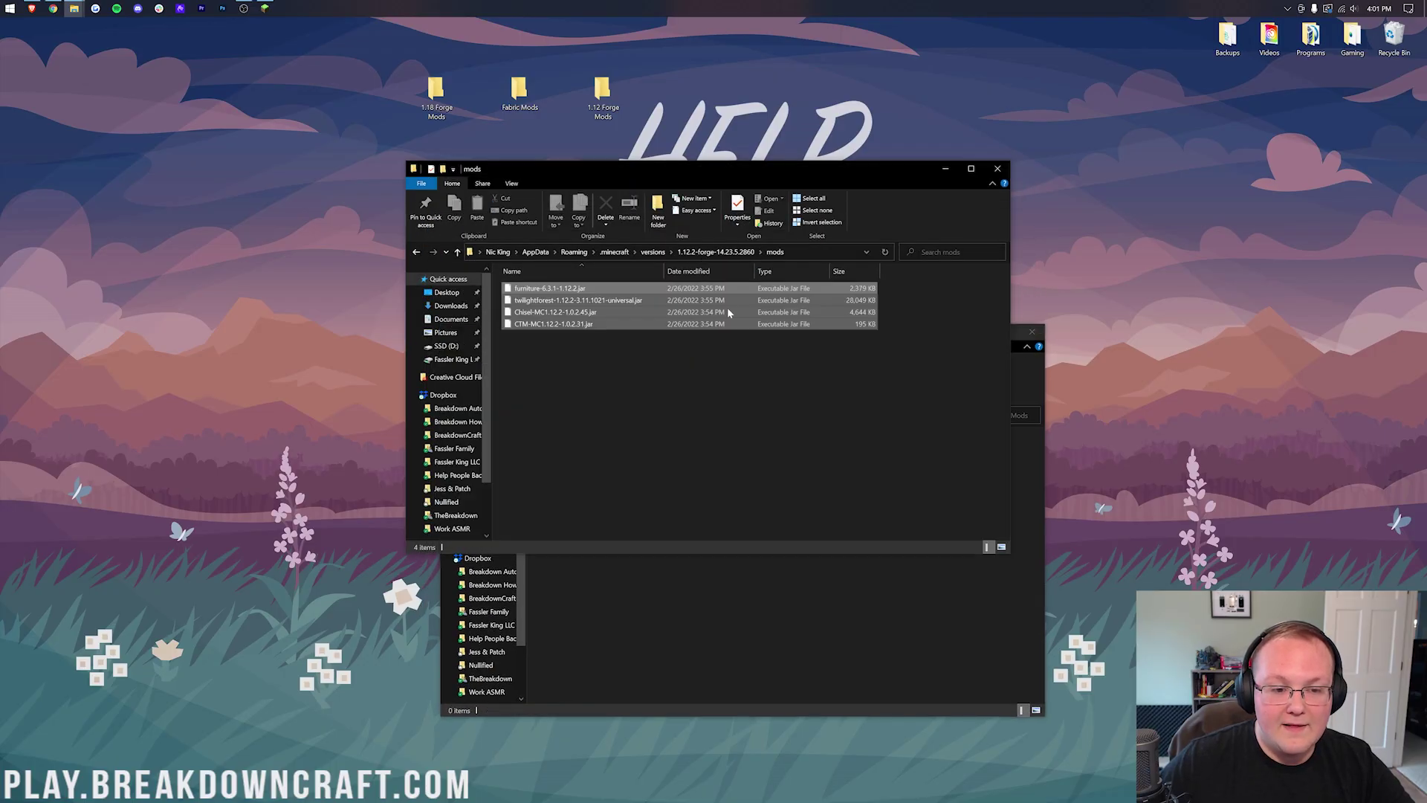
click(930, 624)
click(1031, 331)
click(691, 393)
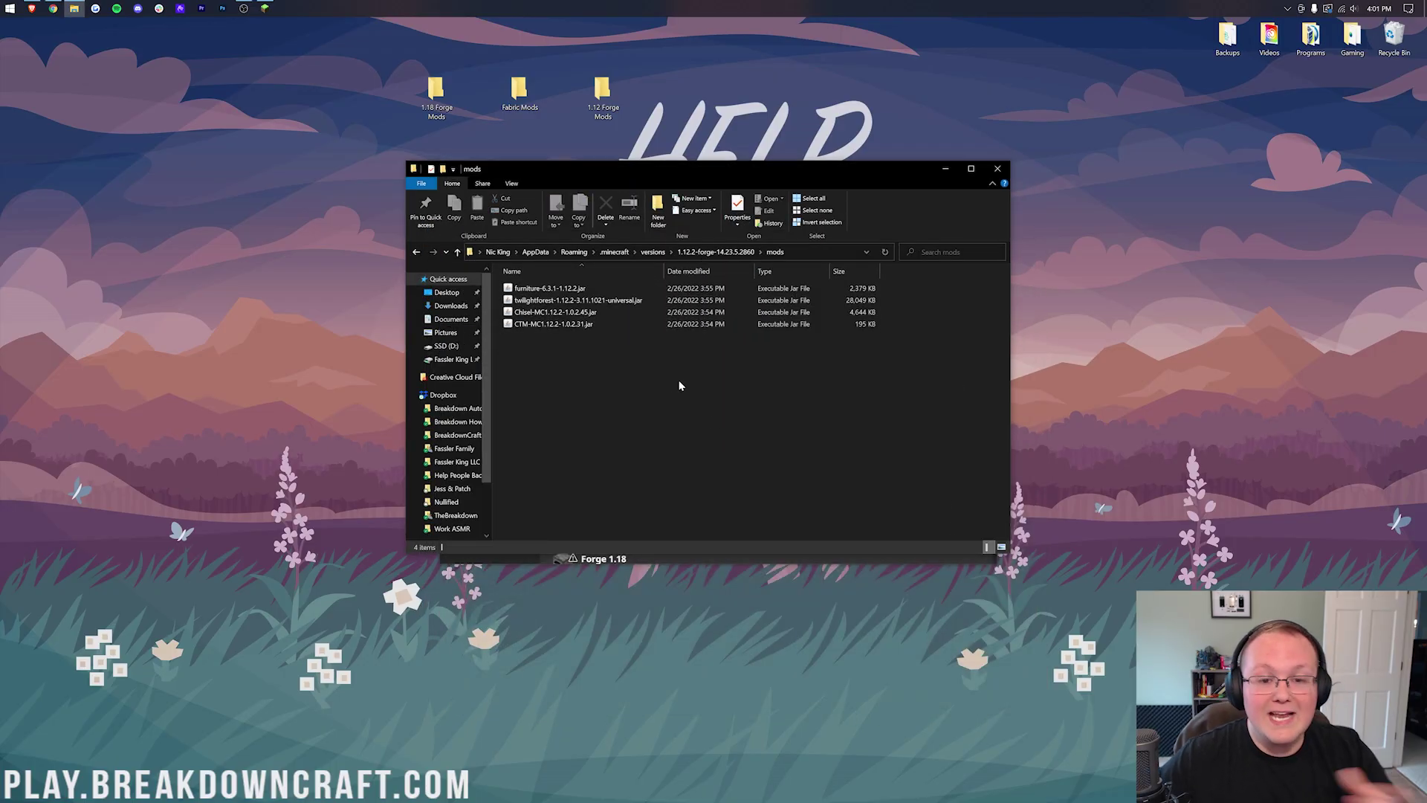
key(BackSpace)
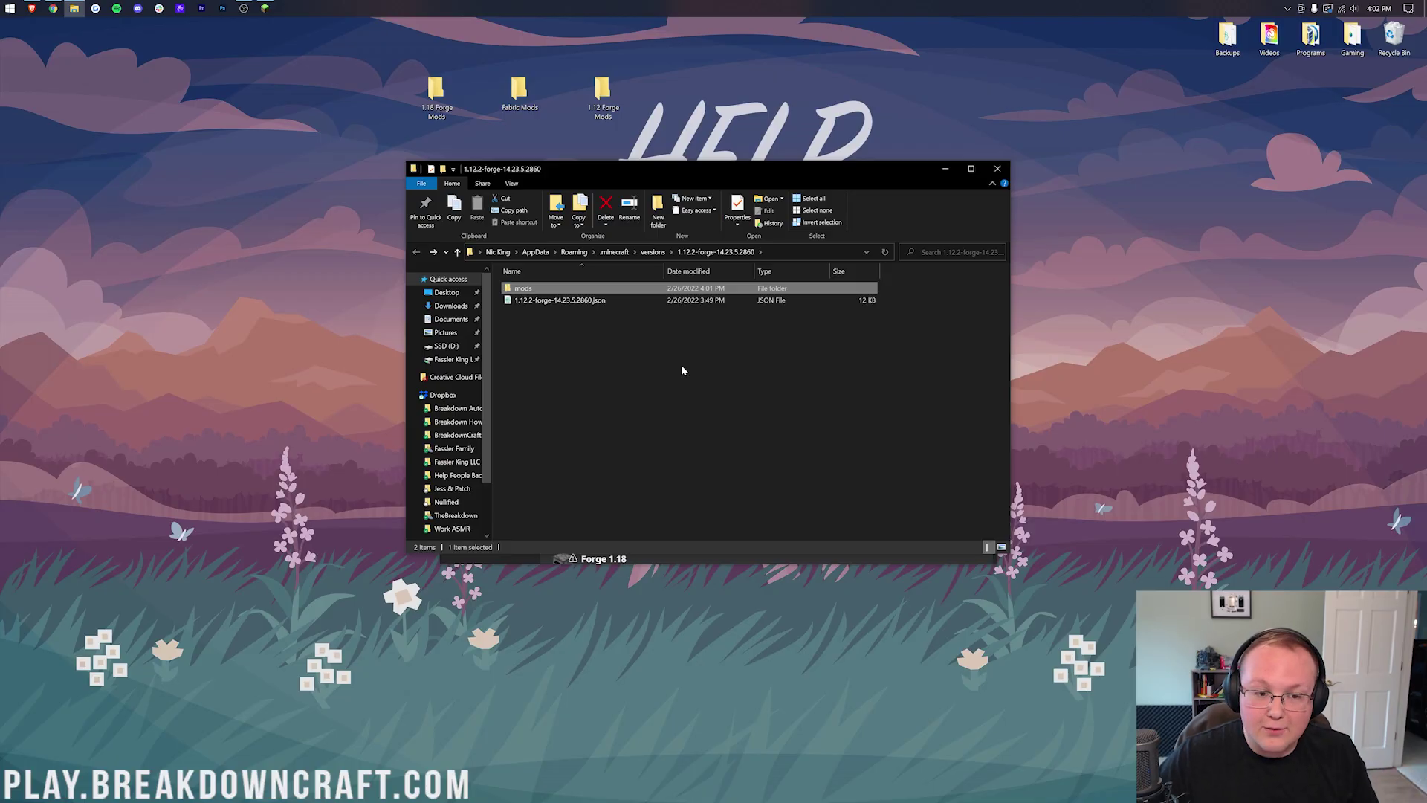
click(996, 168)
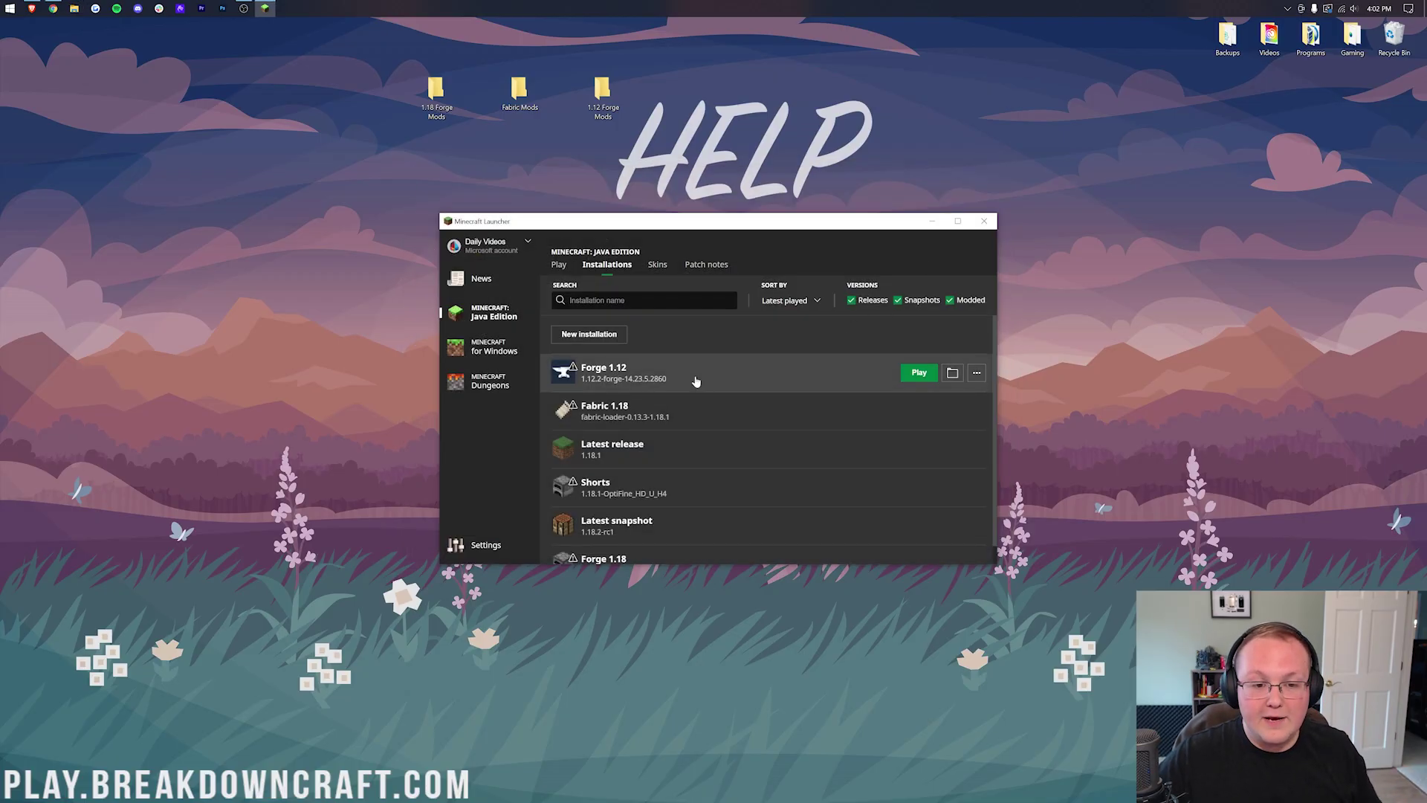
Create a folder named "mods" in the Fabric 1.18 installation's game directory and open it
click(953, 411)
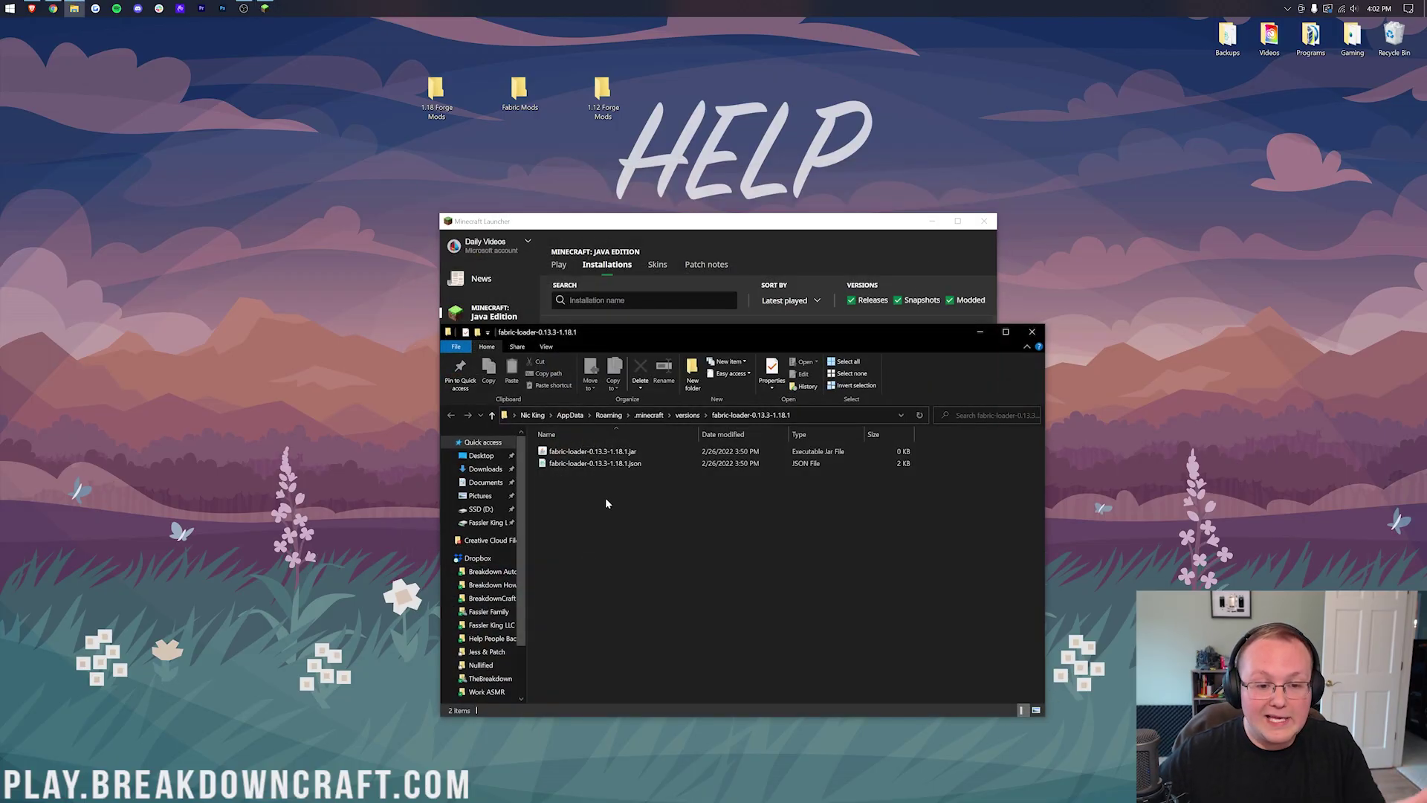
right_click(606, 499)
mouse_move(708, 651)
click(768, 652)
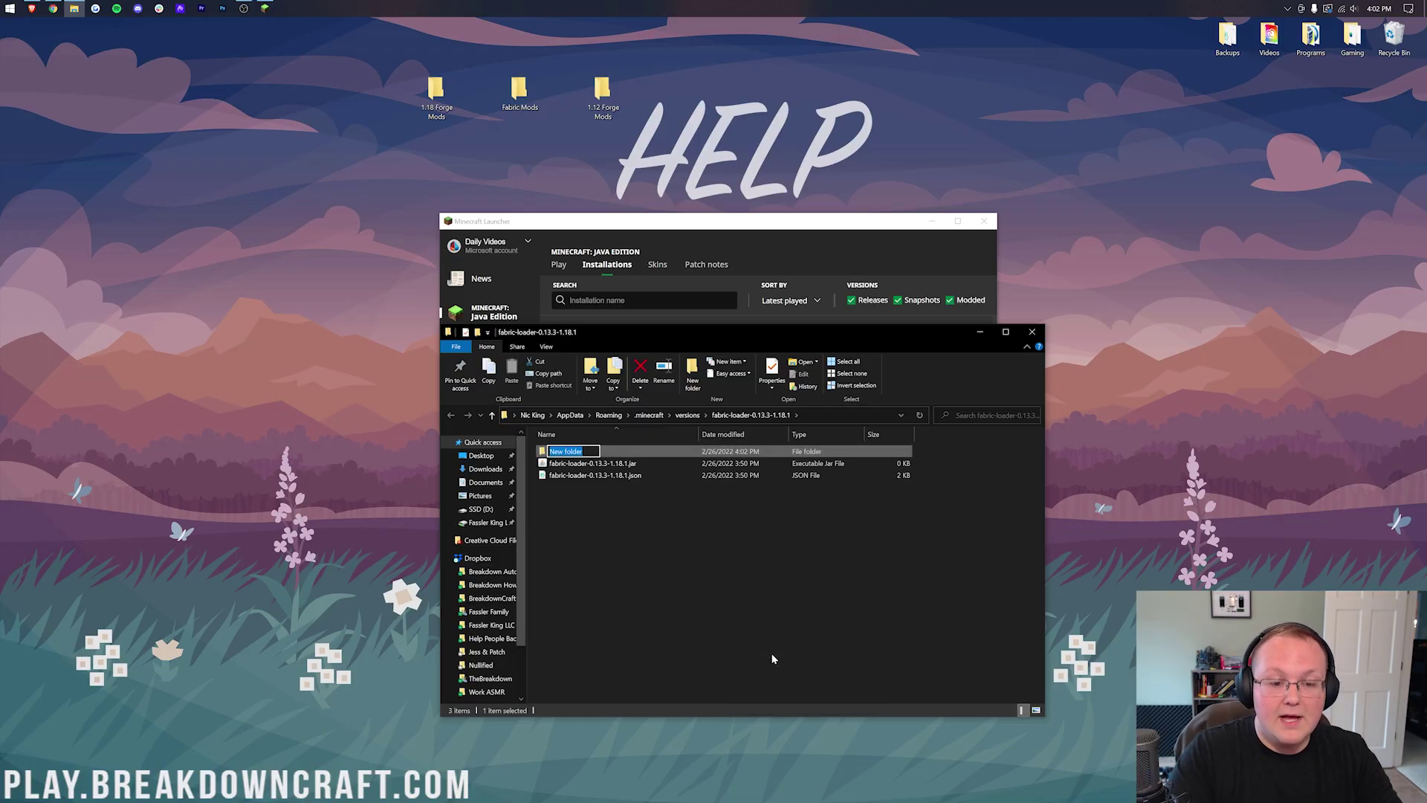
text(mods)
key(Return)
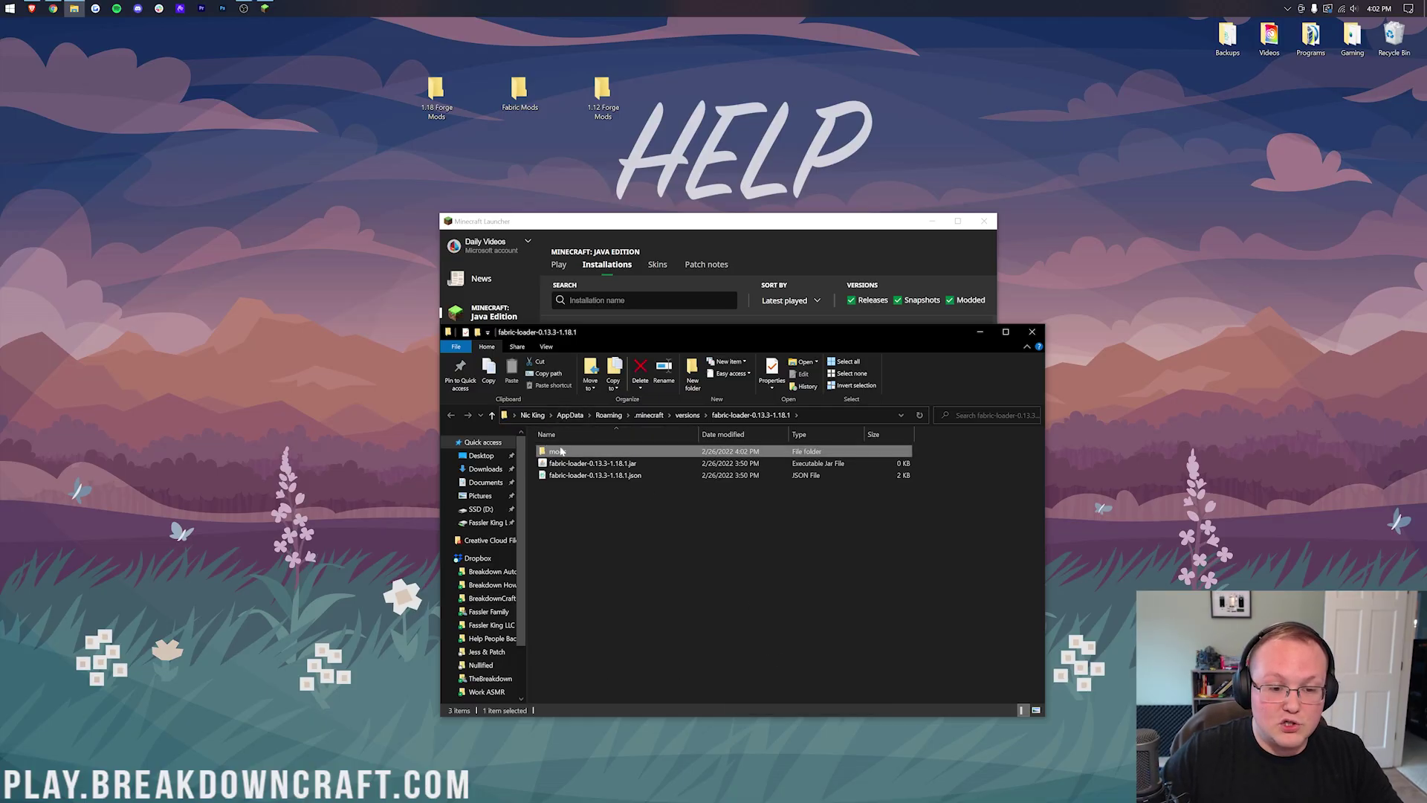
key(Return)
Move all six mod jar files from the desktop's Fabric Mods folder into the new mods folder, and close both folder windows
double_click(518, 90)
drag(717, 537, 669, 459)
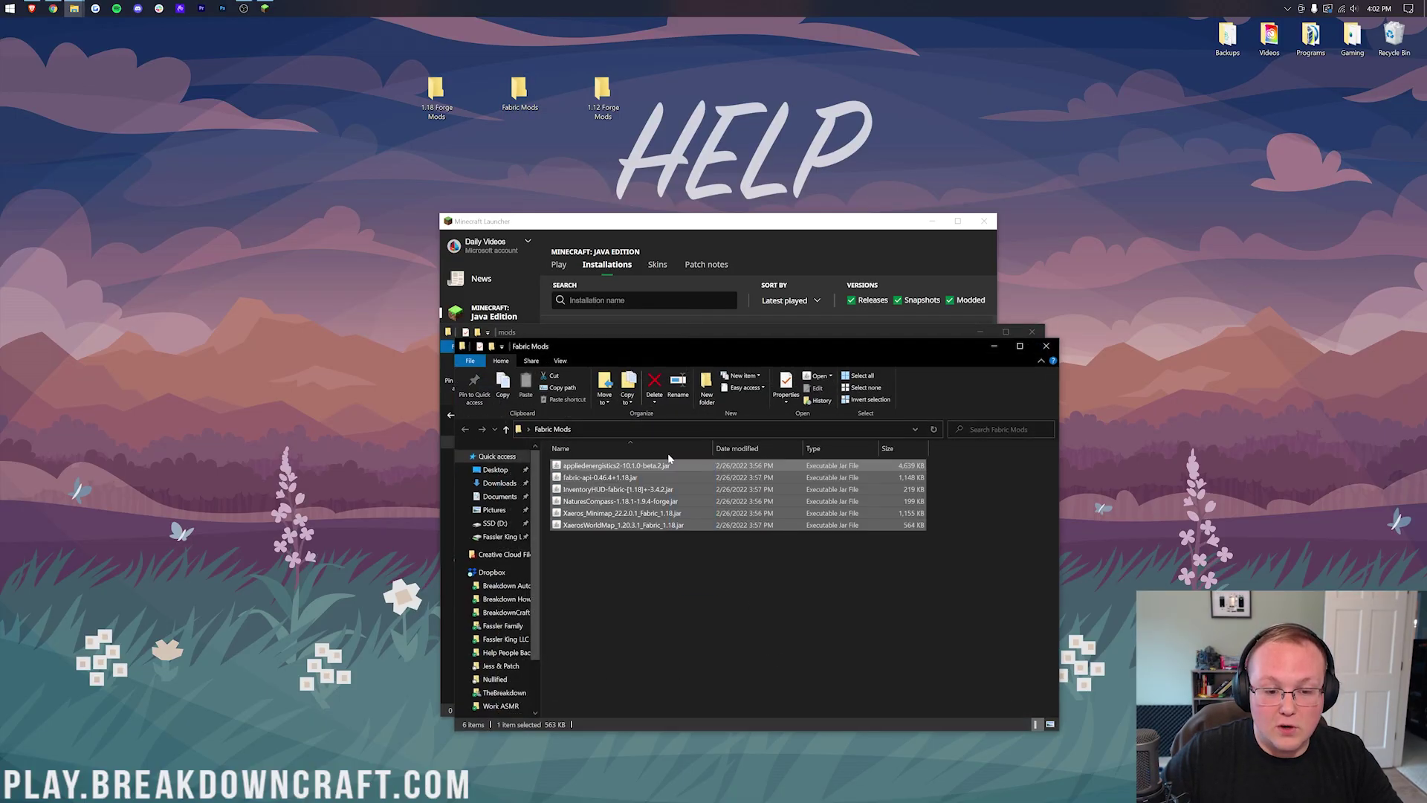
drag(684, 331, 688, 406)
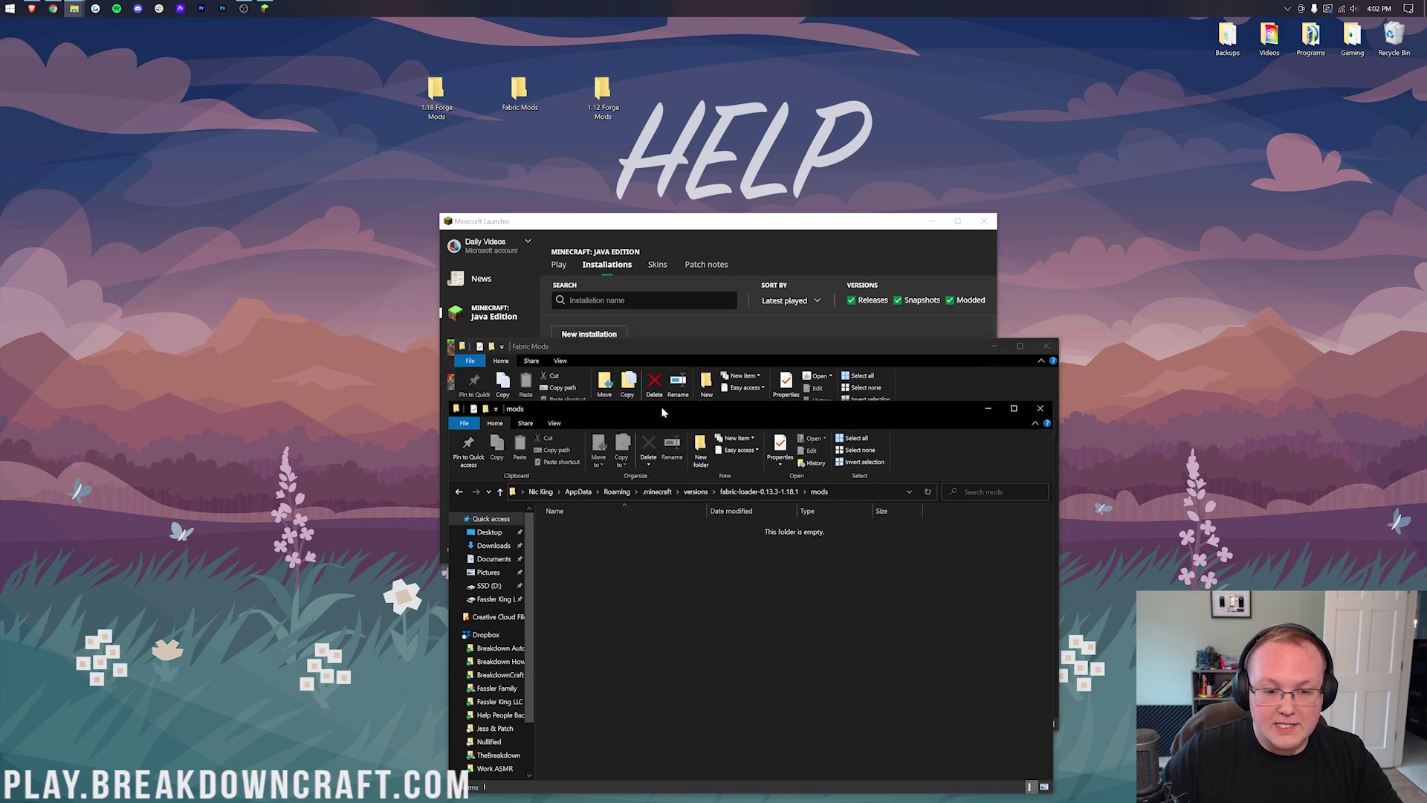
click(645, 348)
drag(644, 477, 680, 756)
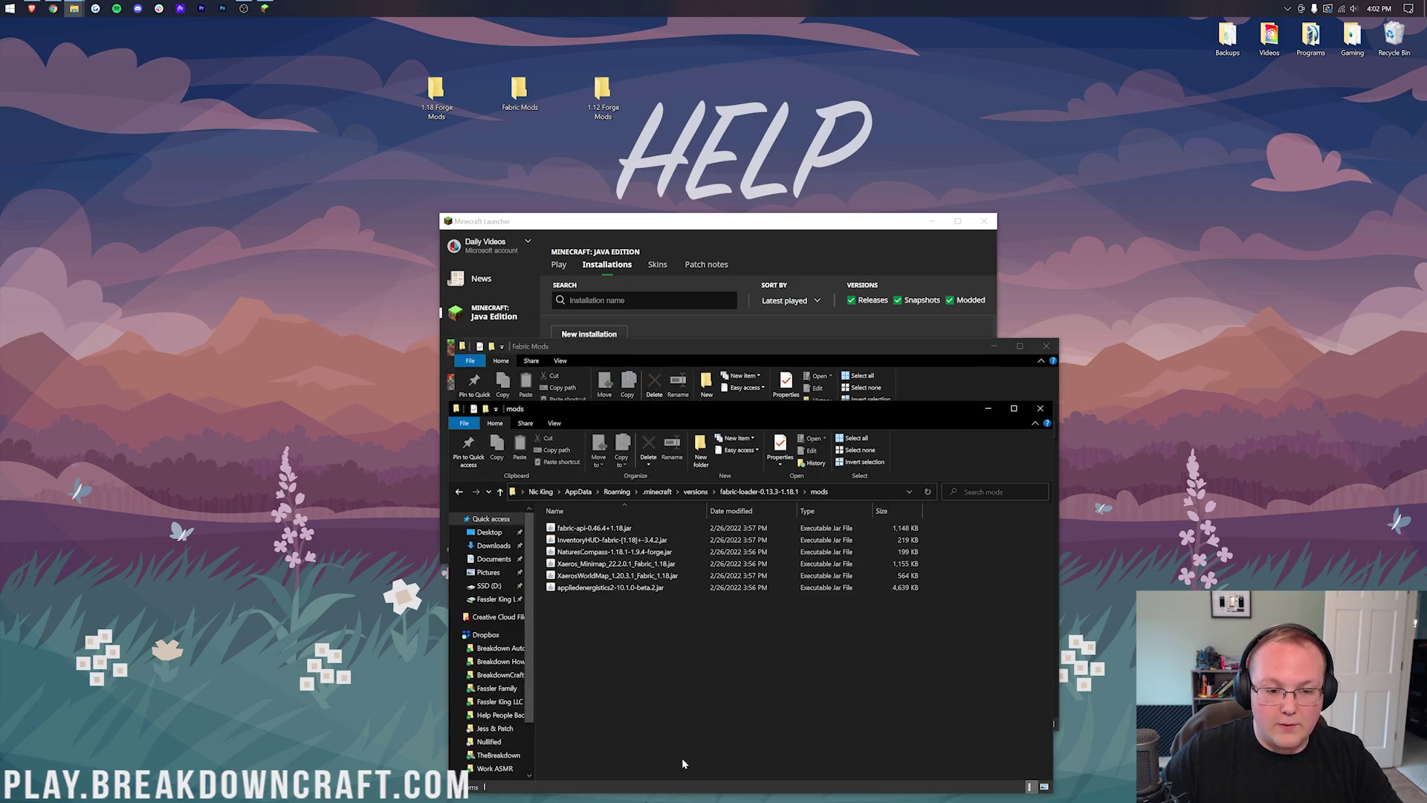
click(1041, 410)
click(1045, 345)
Create a folder named "mods" in the Forge 1.18 installation's game directory
scroll(729, 519, down, 1)
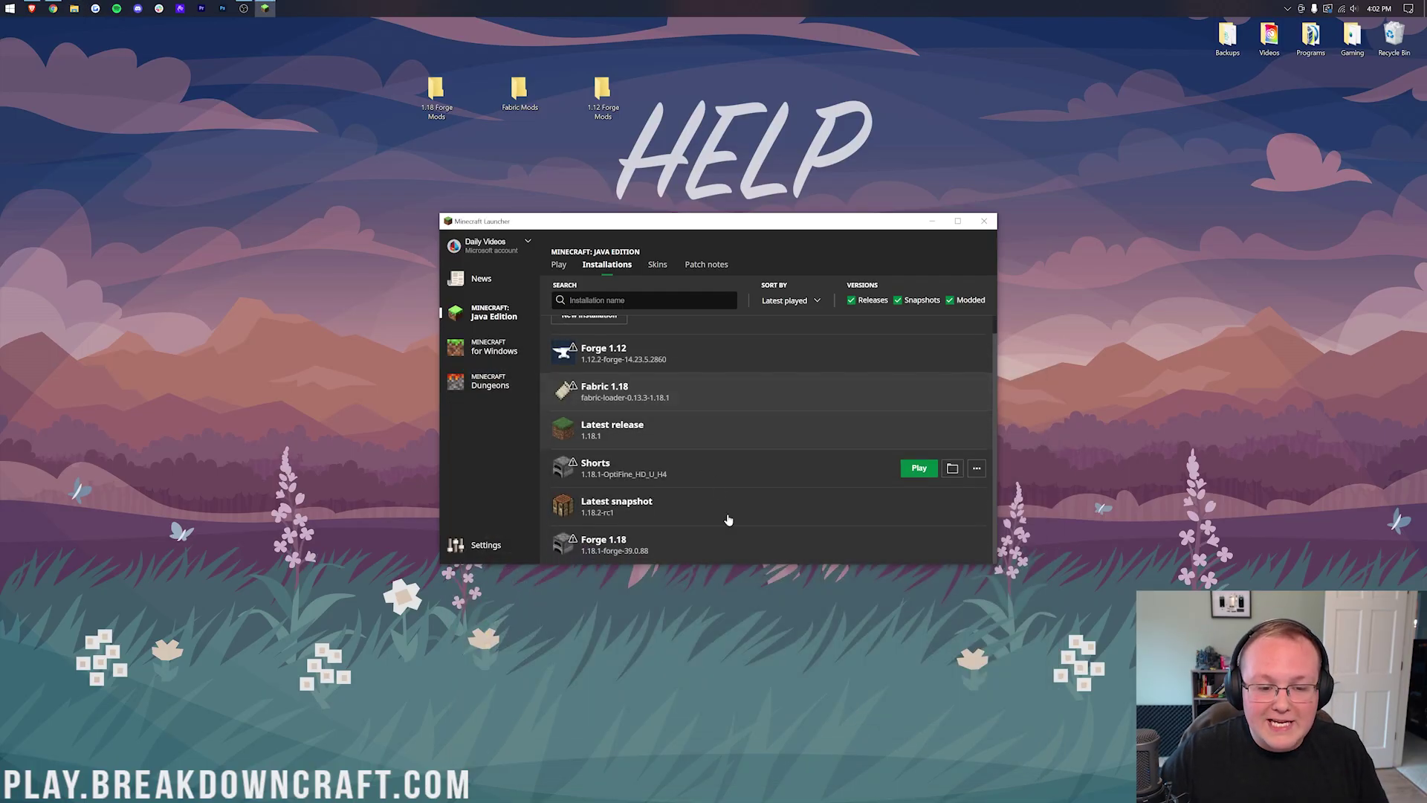
click(952, 545)
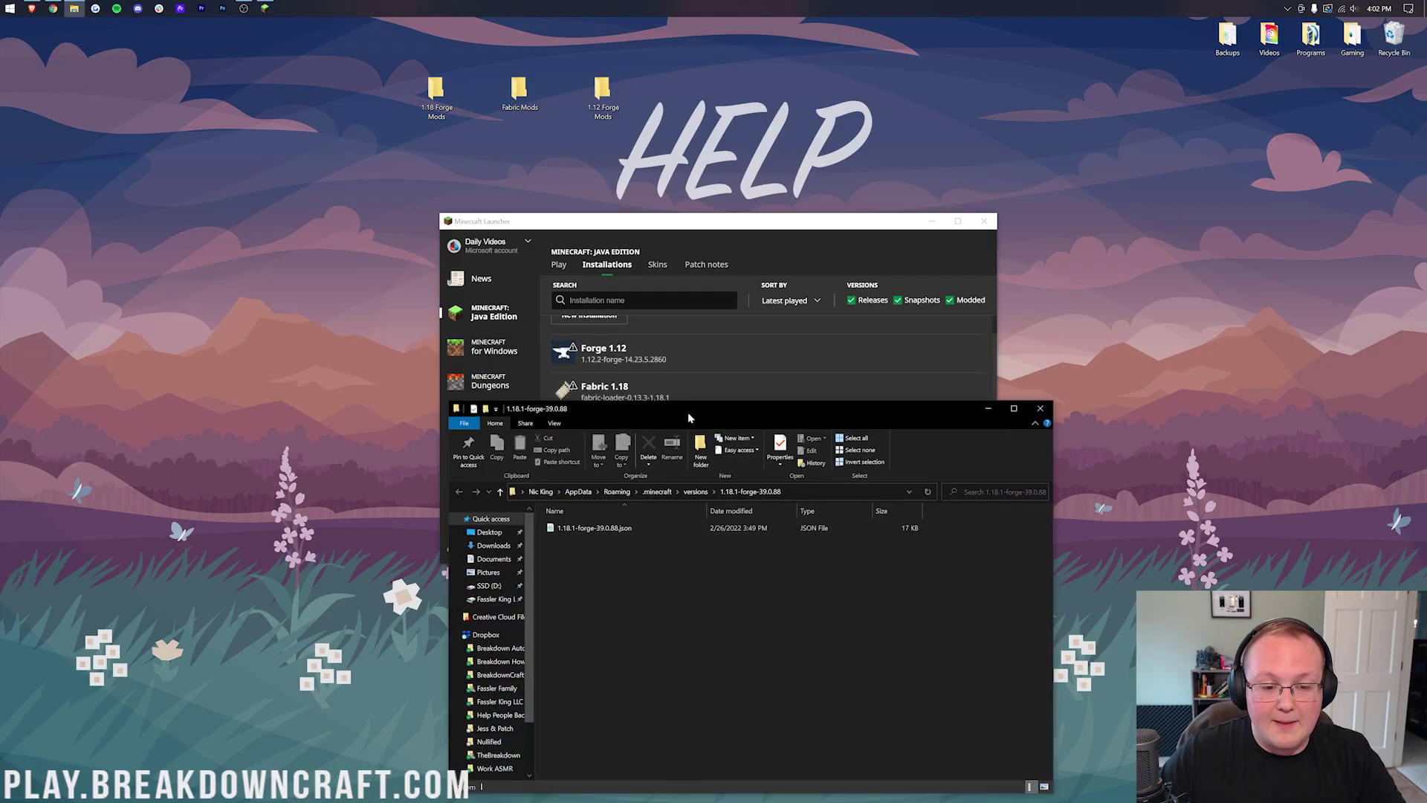
drag(688, 412, 663, 170)
right_click(635, 359)
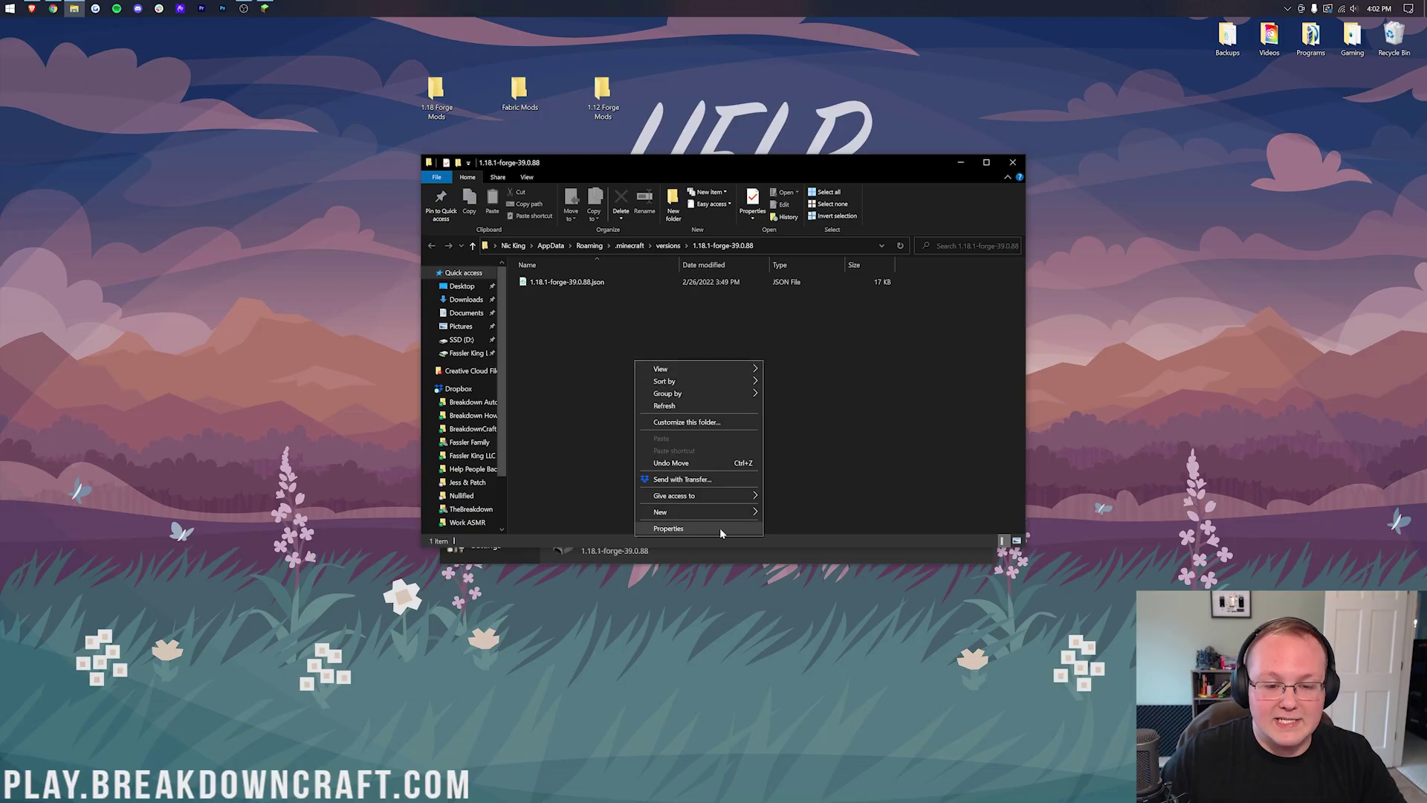
mouse_move(743, 512)
click(805, 516)
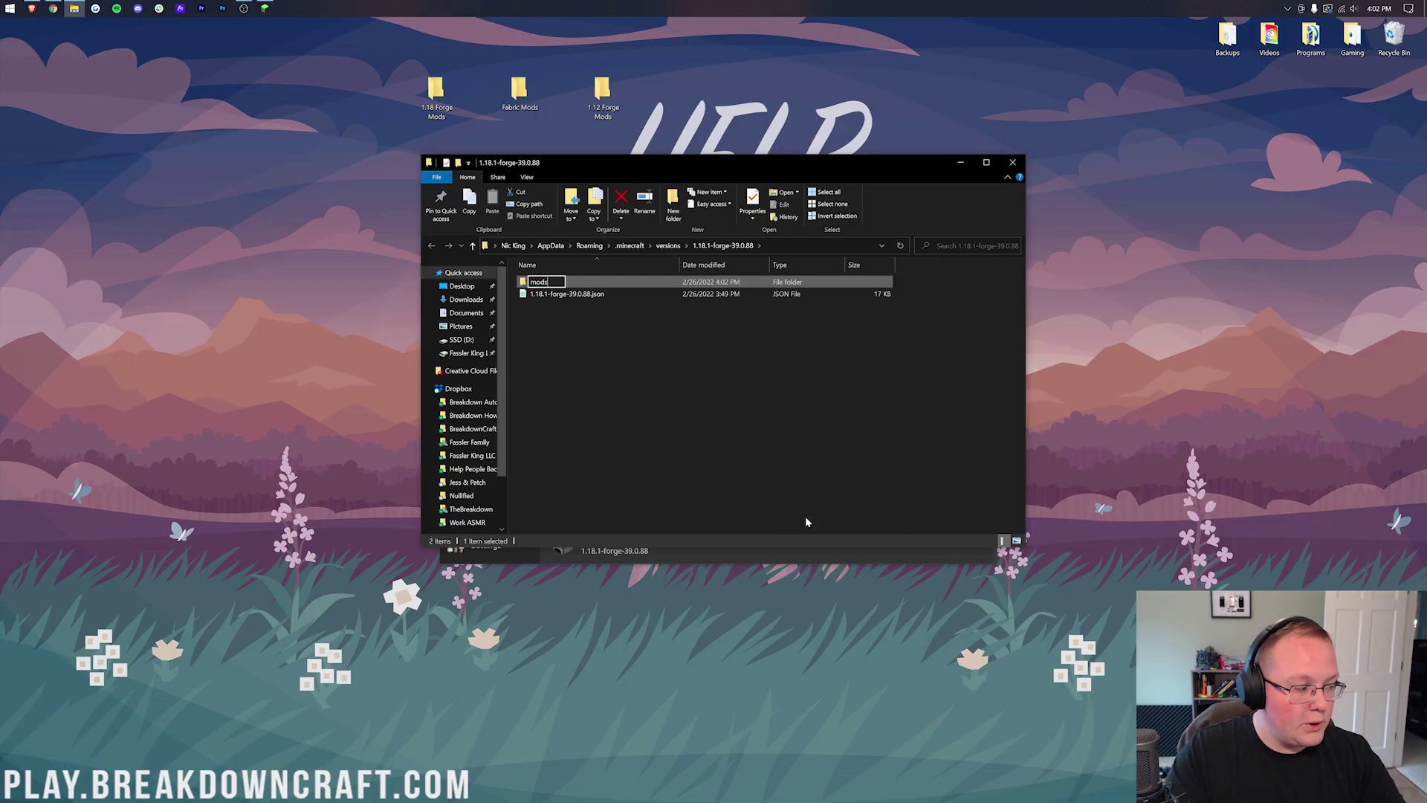
key(Return)
Move all six mod jar files from the desktop's 1.18 Forge Mods folder into the Forge 1.18 mods folder, and close both folder windows
double_click(436, 90)
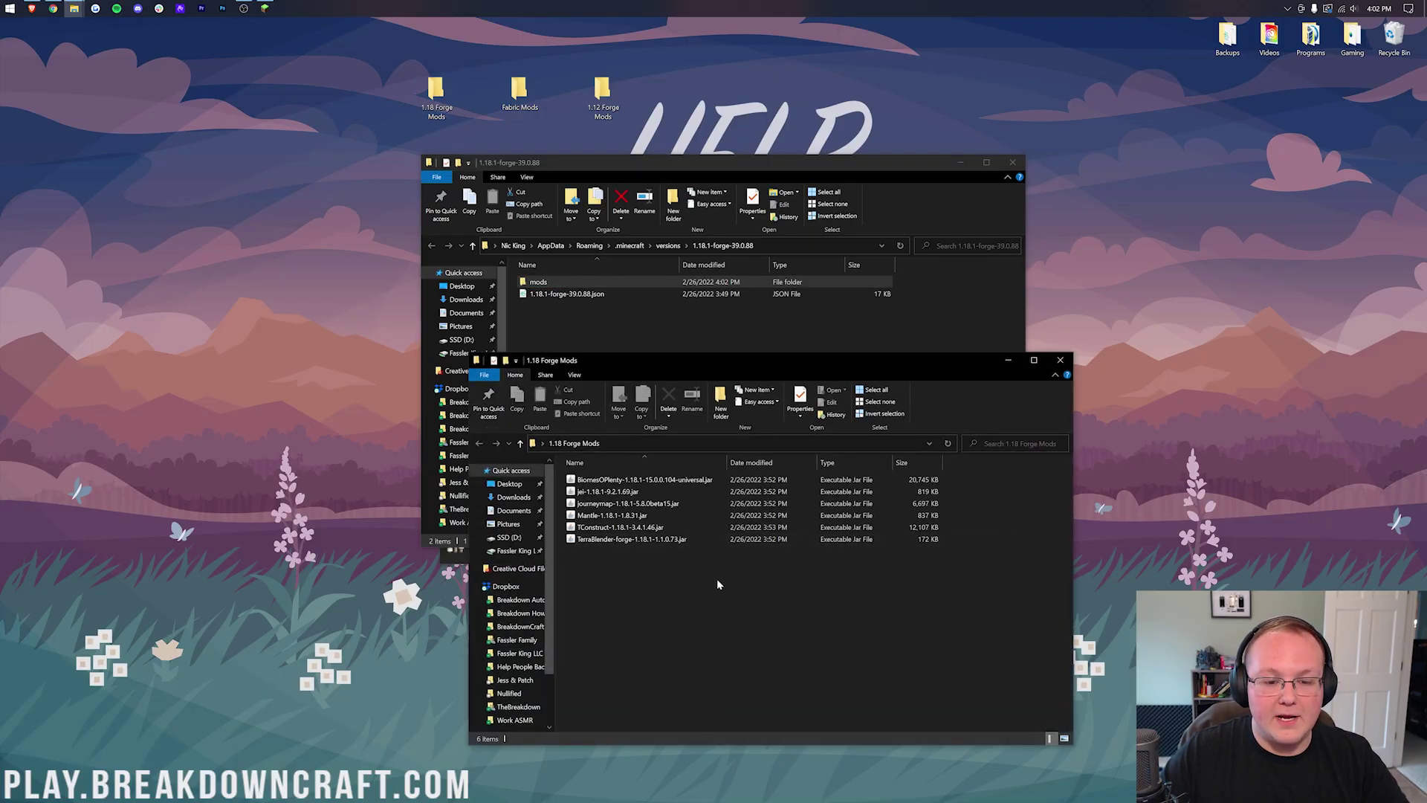
drag(718, 599, 636, 450)
drag(639, 492, 606, 286)
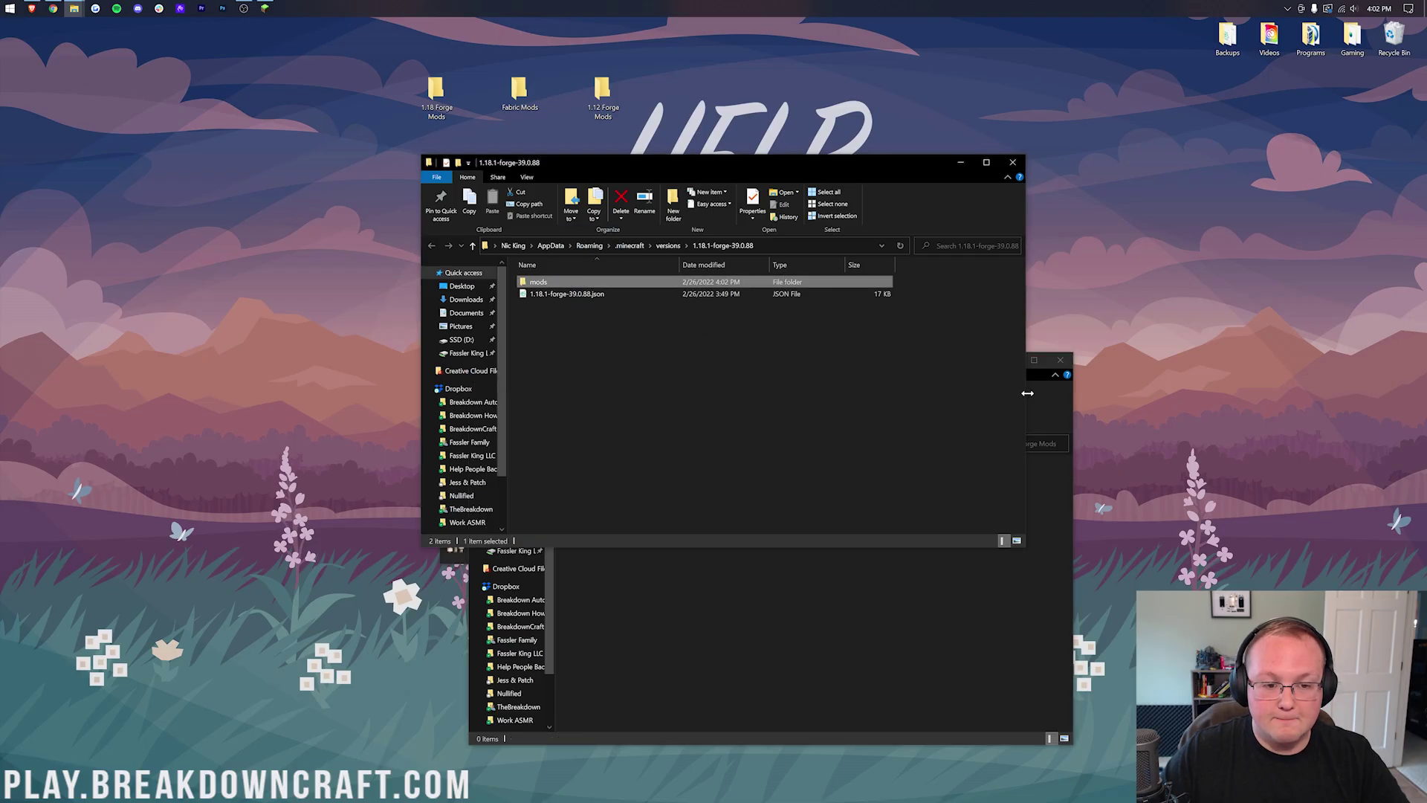
click(1060, 361)
click(1016, 176)
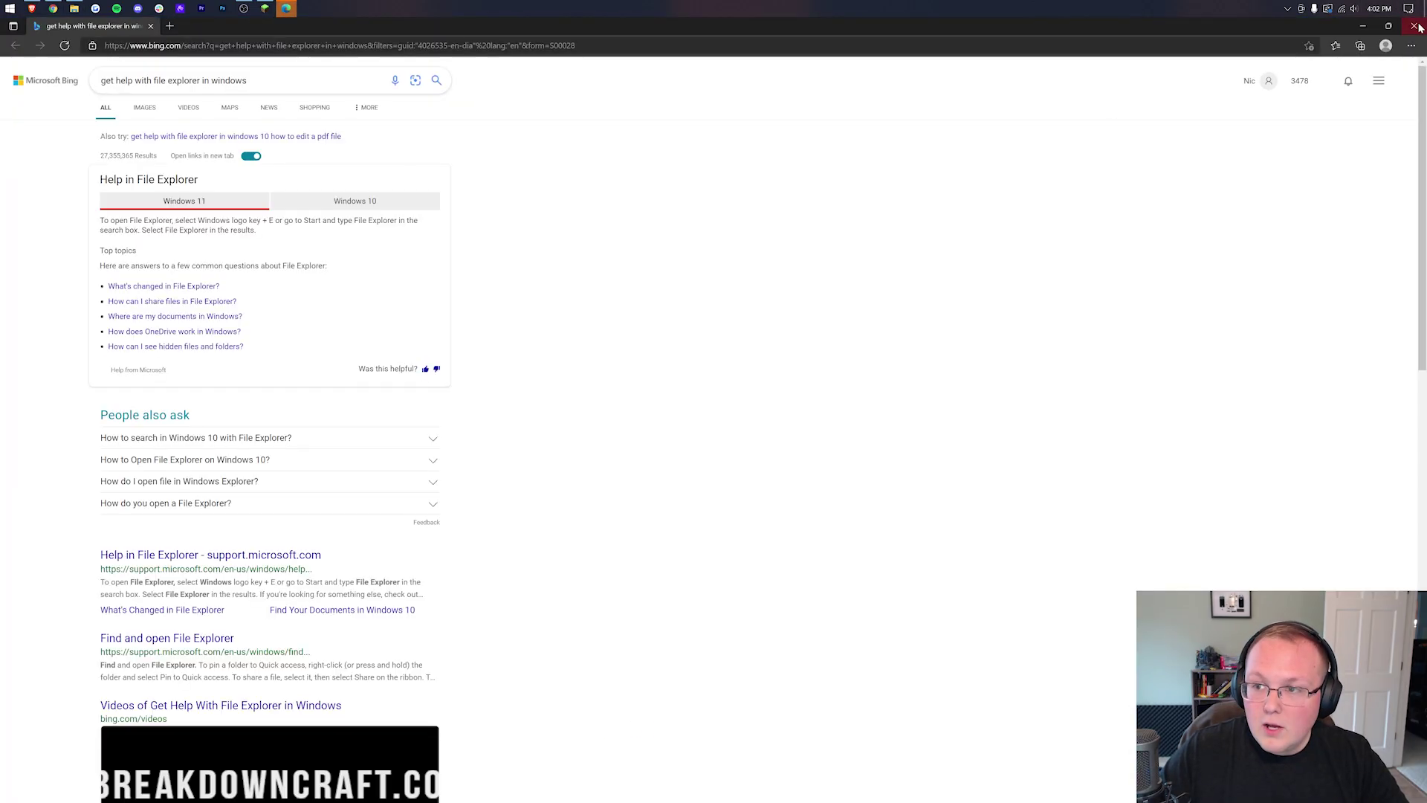
click(1417, 26)
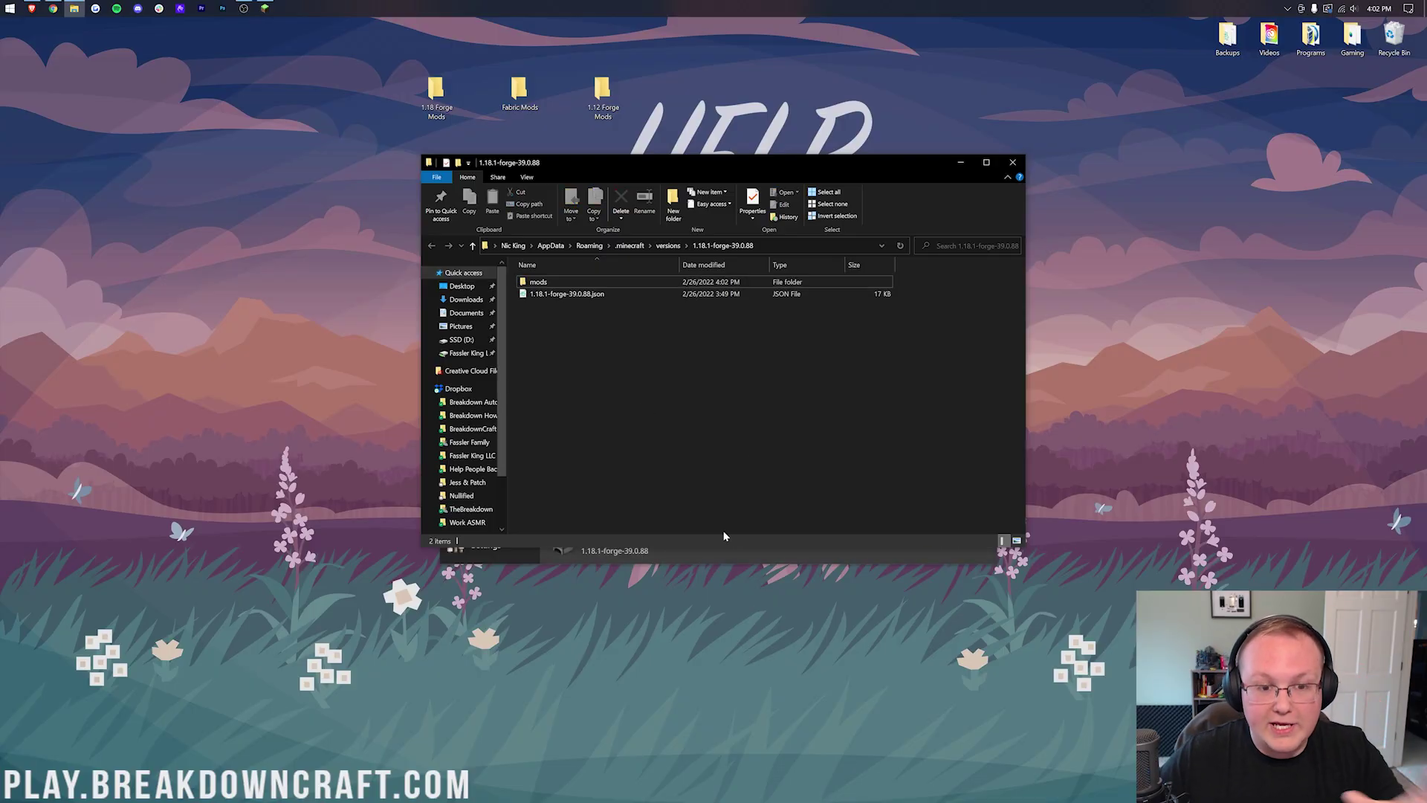
click(1013, 168)
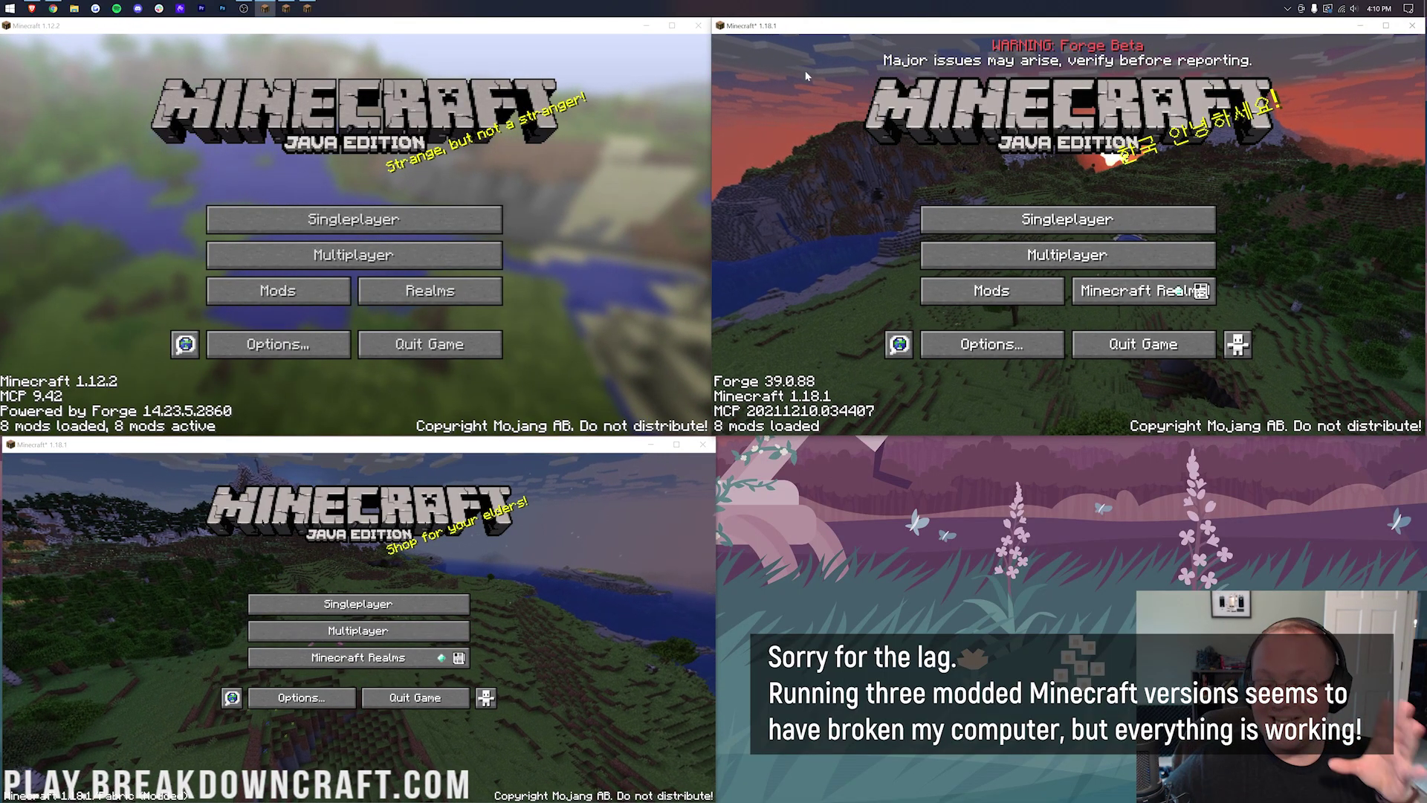
Check the mod list of the running Forge 1.18.1 game, viewing entries from Tinkers' Construct to Just Enough Items, and close the list
click(994, 293)
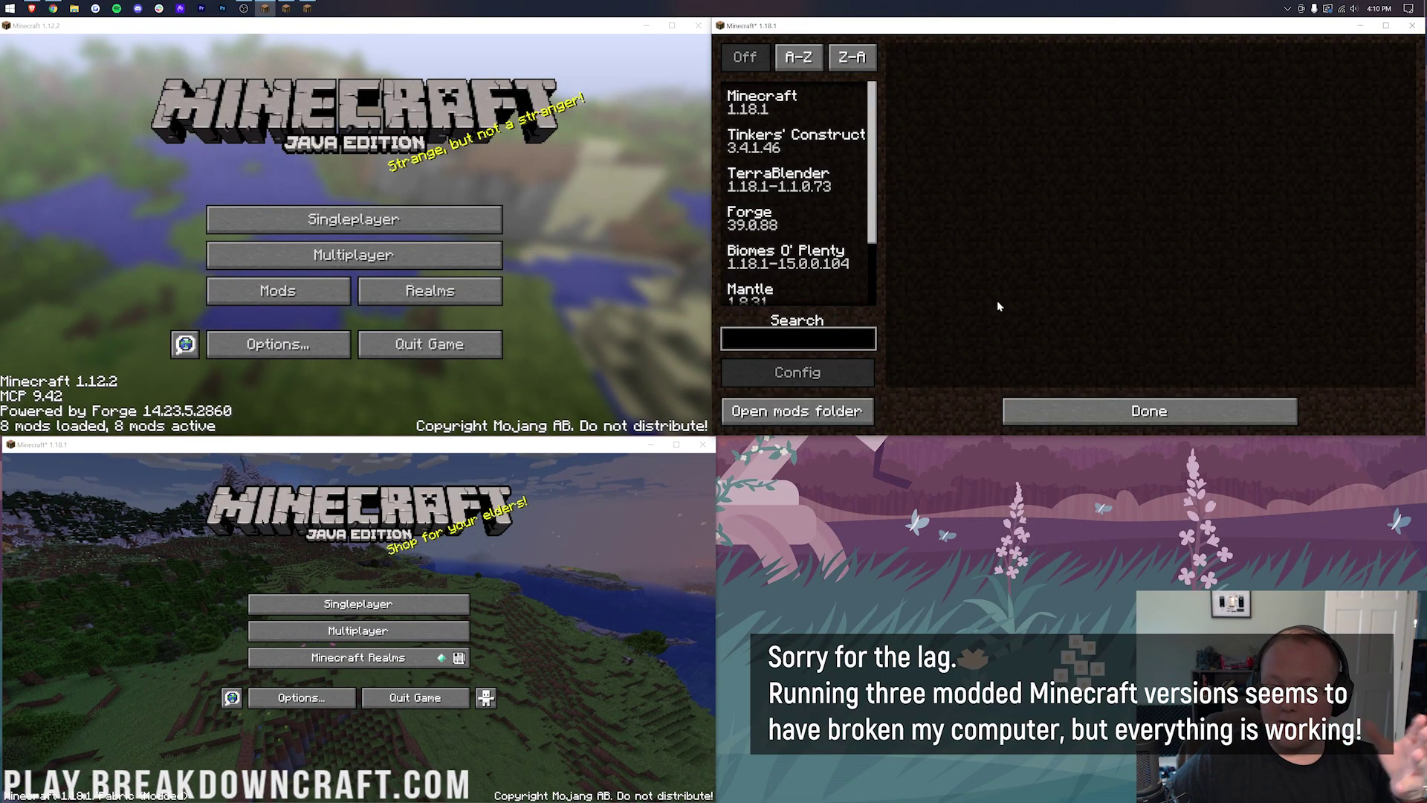
click(764, 142)
click(773, 179)
click(774, 256)
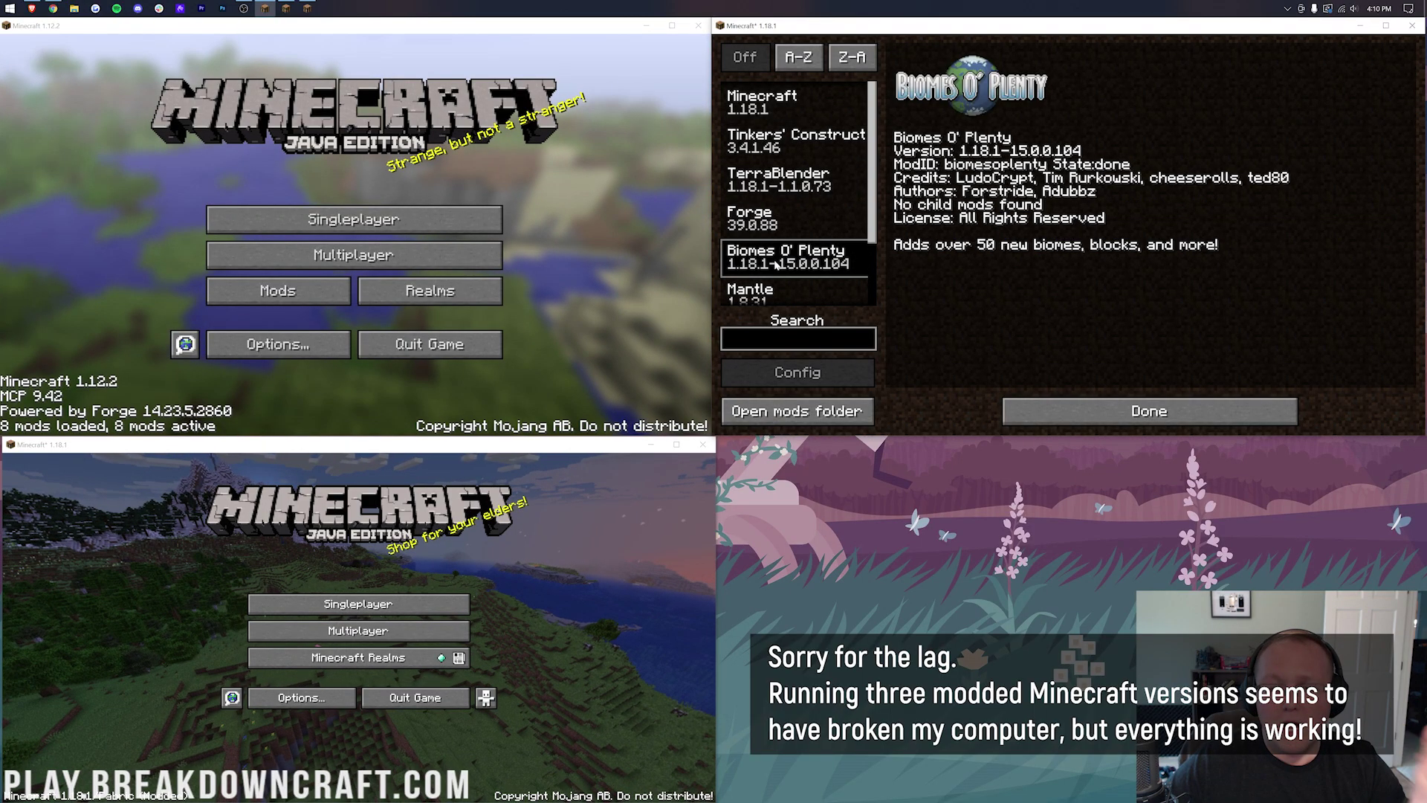
scroll(777, 243, down, 1)
click(773, 275)
scroll(773, 275, down, 1)
click(791, 282)
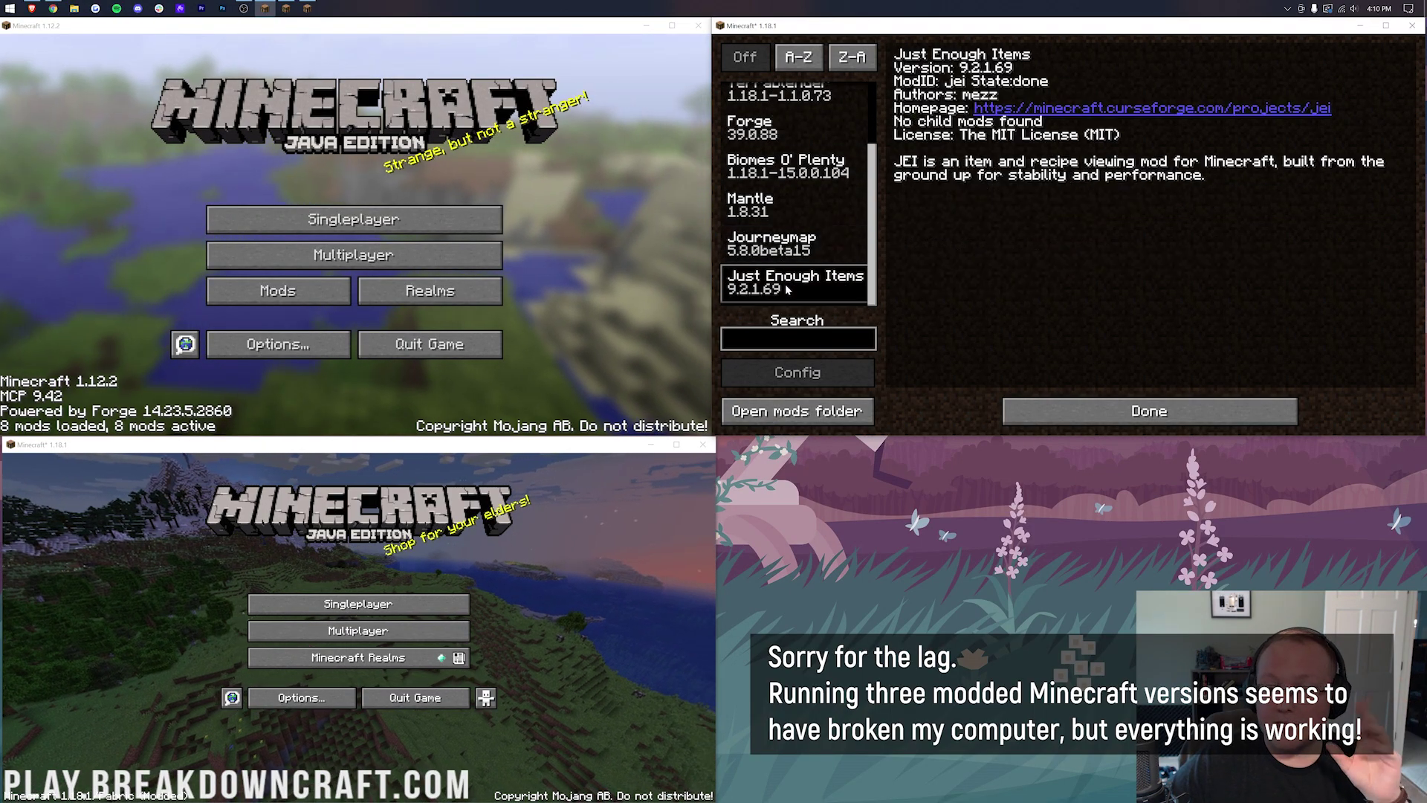
click(1191, 410)
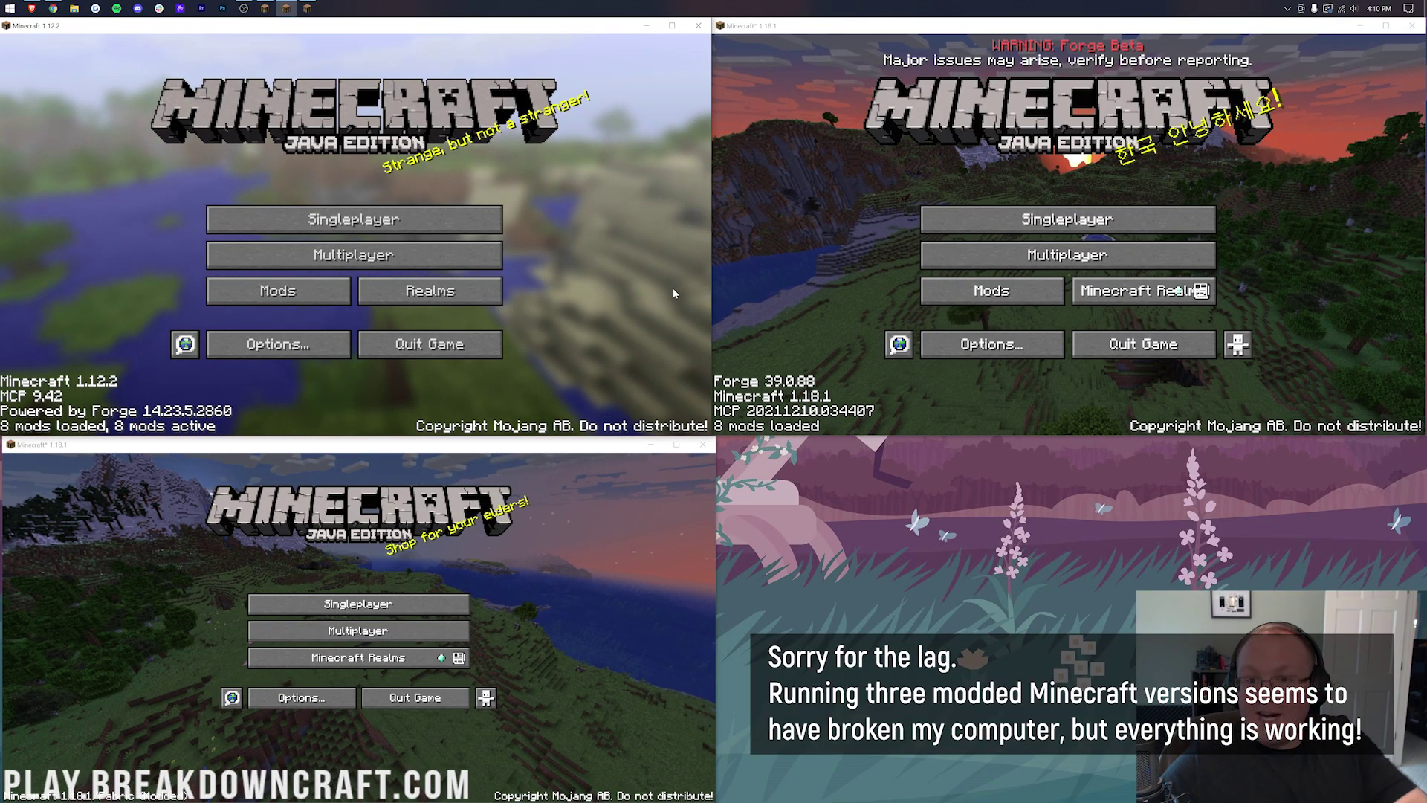
Examine the mod list of the running Forge 1.12.2 game, viewing entries from Minecraft Coder Pack to The Twilight Forest
click(277, 291)
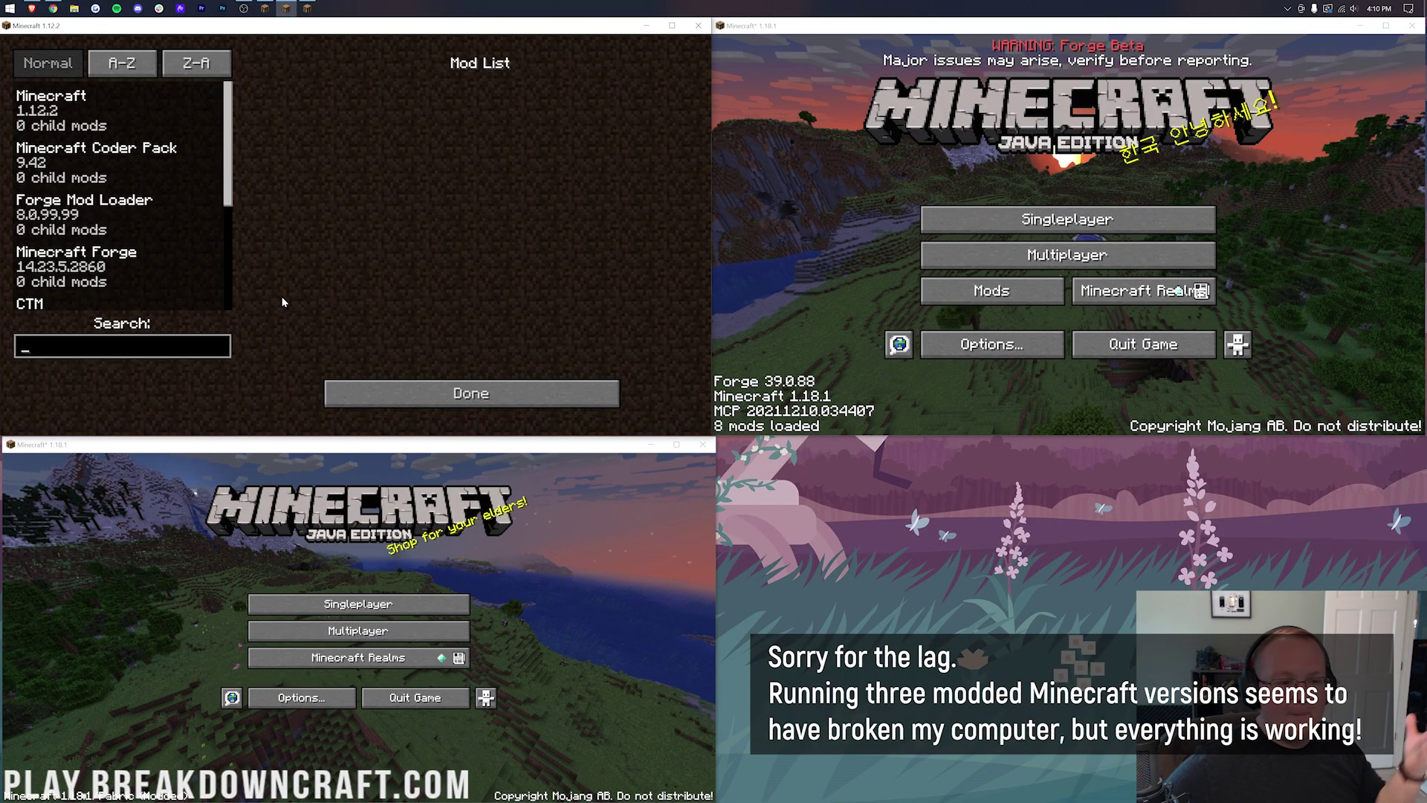
click(80, 152)
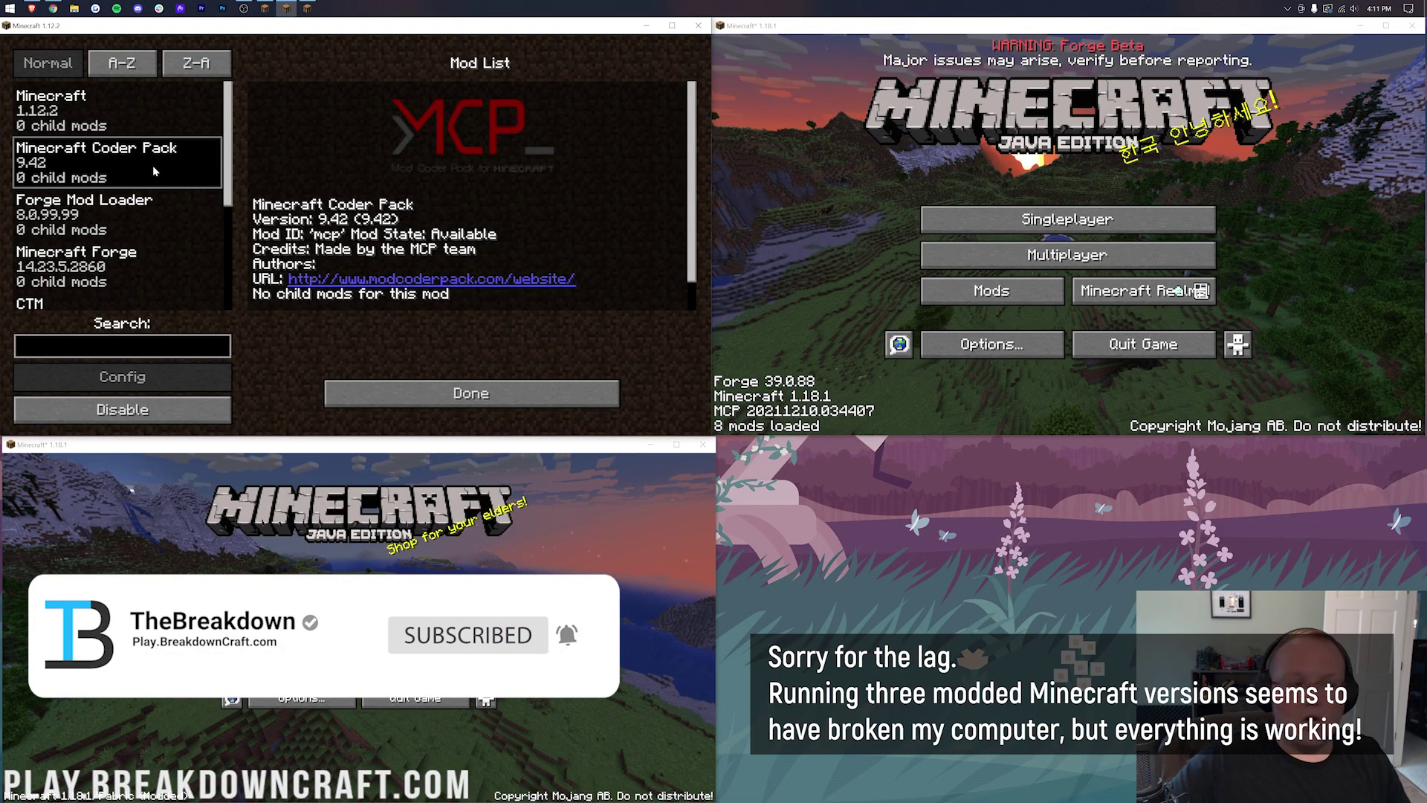
scroll(95, 229, down, 1)
click(93, 253)
scroll(91, 260, down, 2)
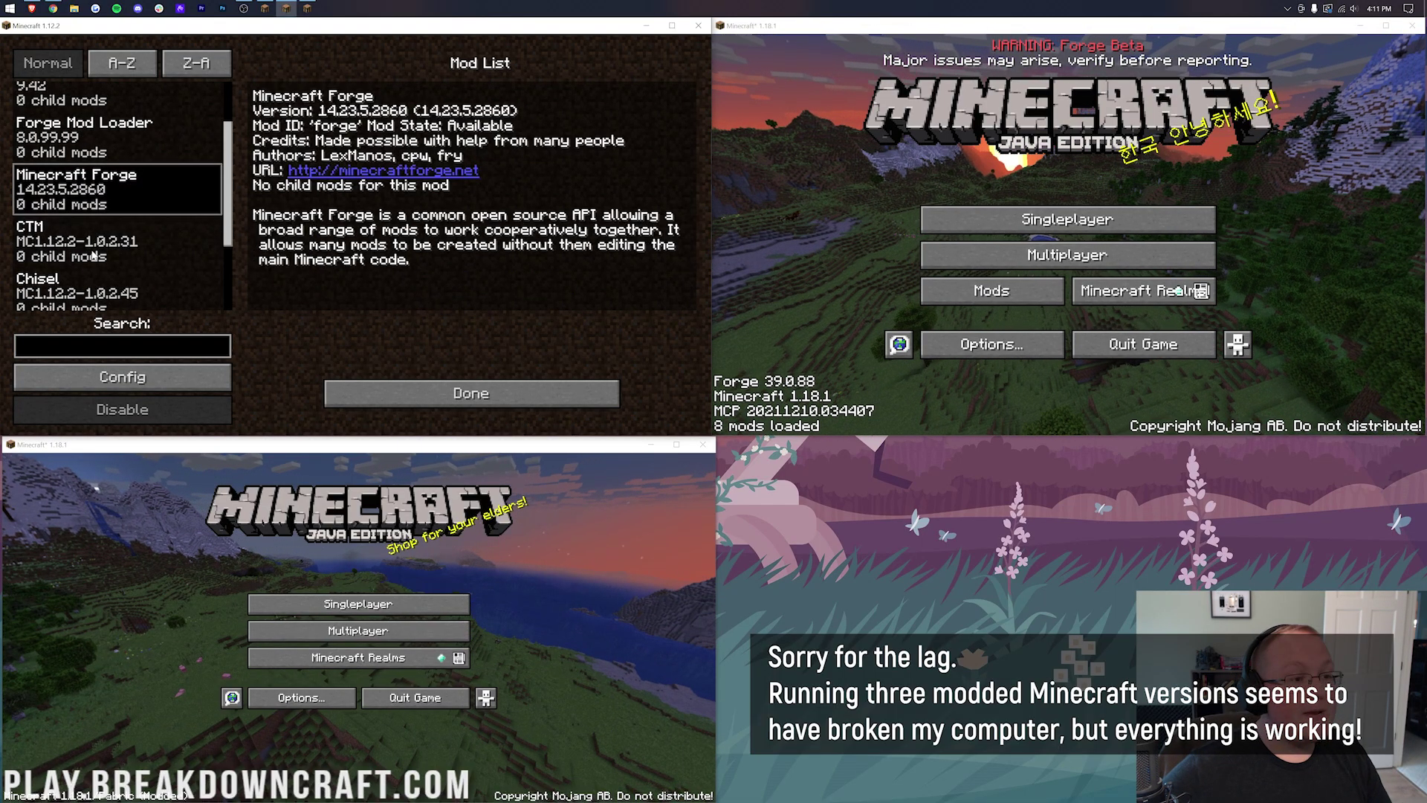
click(89, 260)
scroll(90, 246, down, 2)
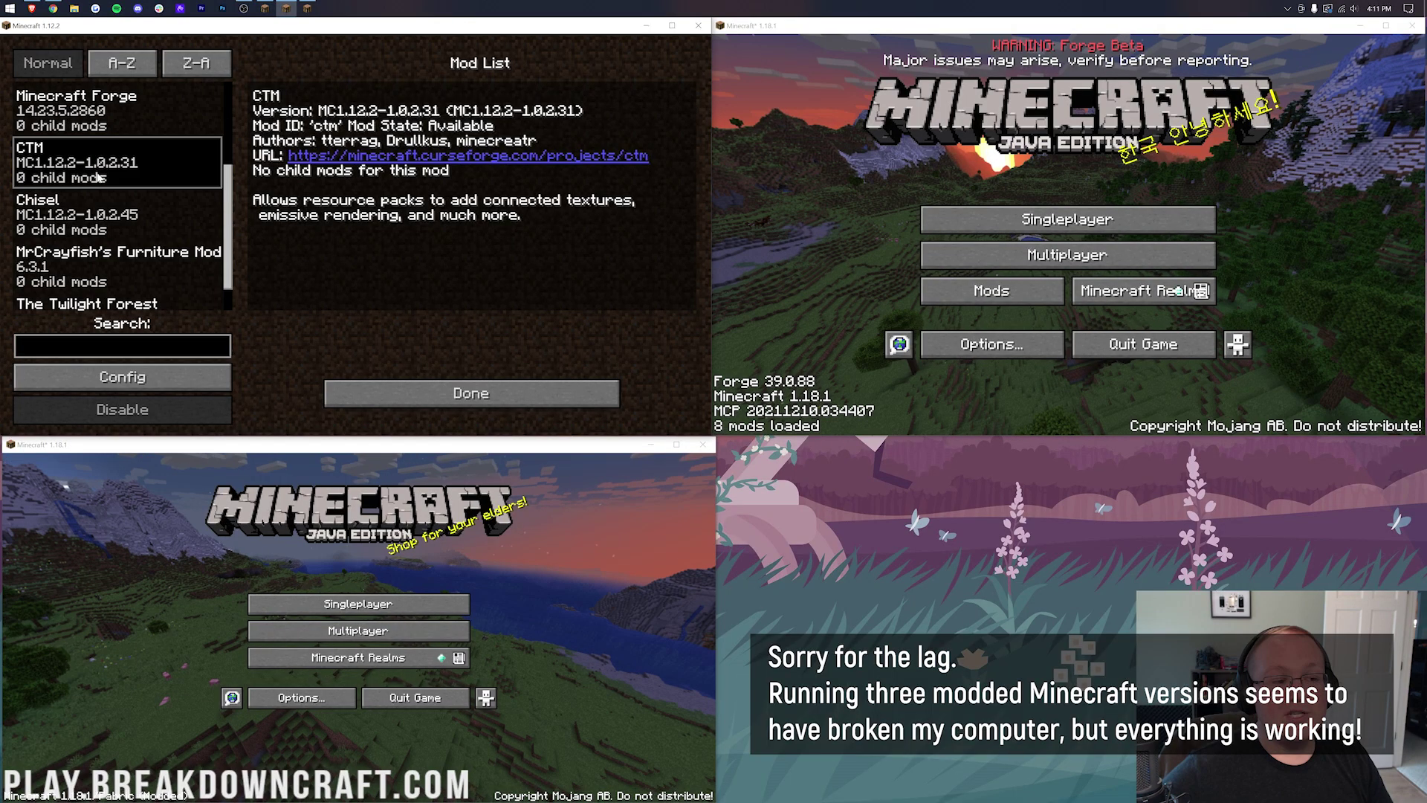
click(95, 210)
scroll(95, 210, down, 1)
click(95, 215)
click(89, 279)
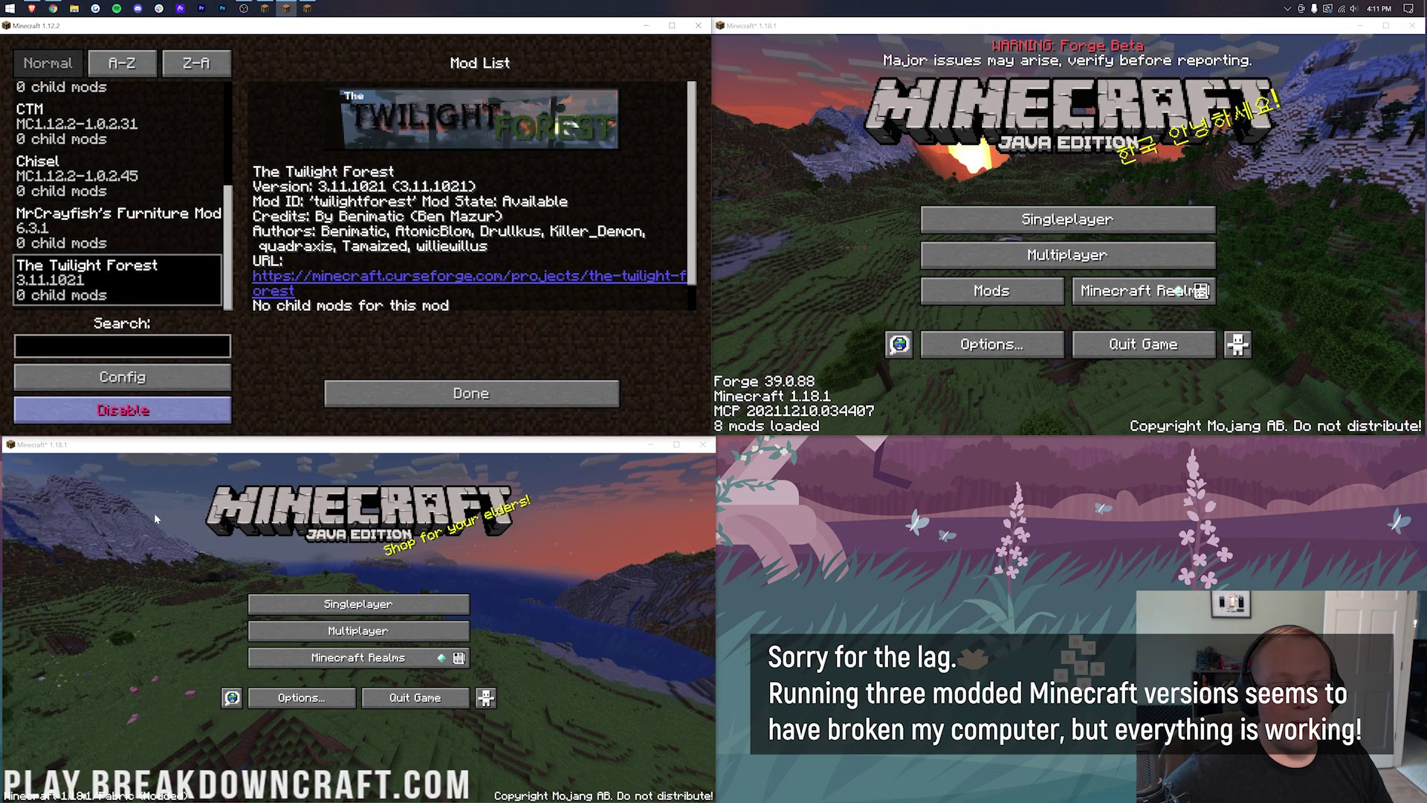
Create a new singleplayer survival world named "Fabric World" in the Fabric 1.18.1 game
click(154, 513)
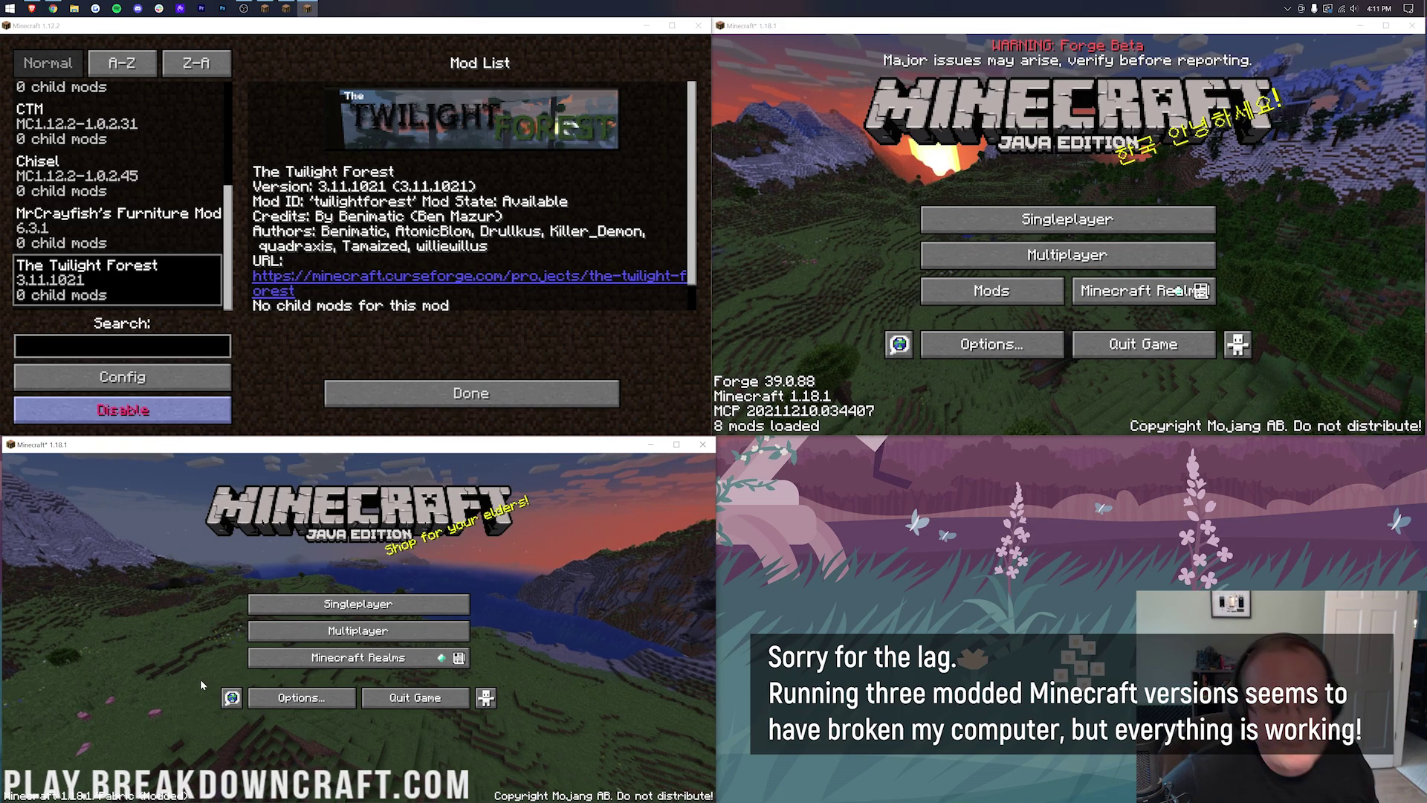
click(335, 605)
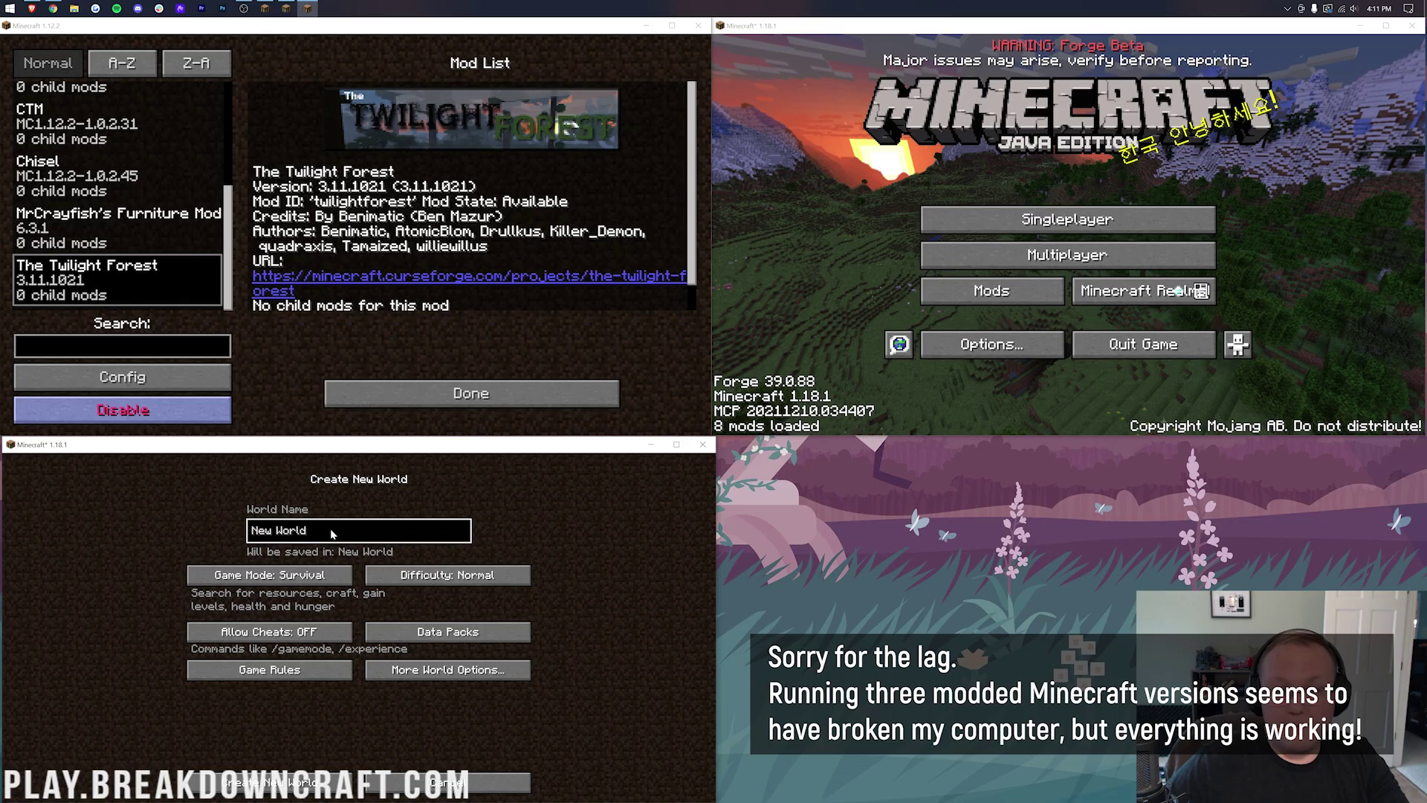
key(ctrl+a)
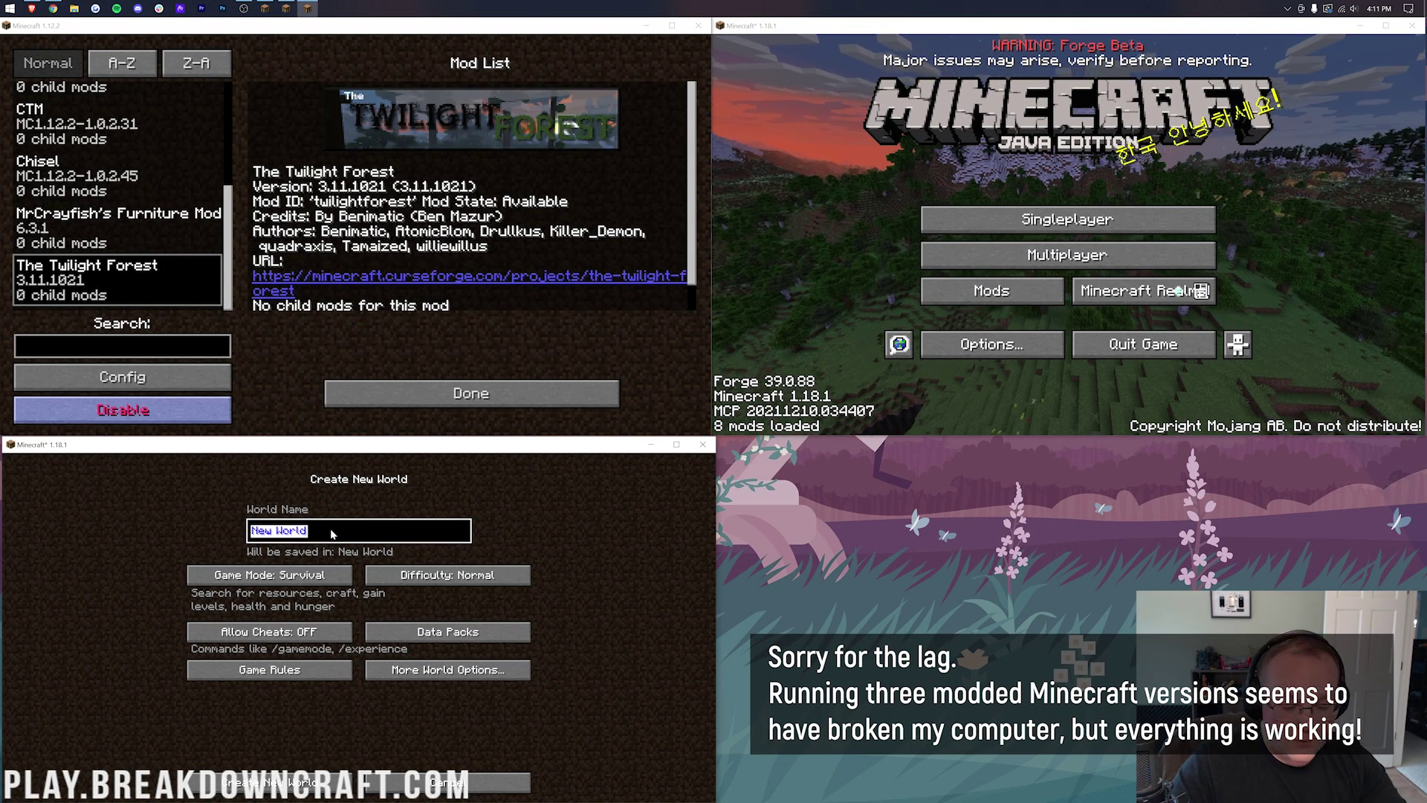
text(Fabric World)
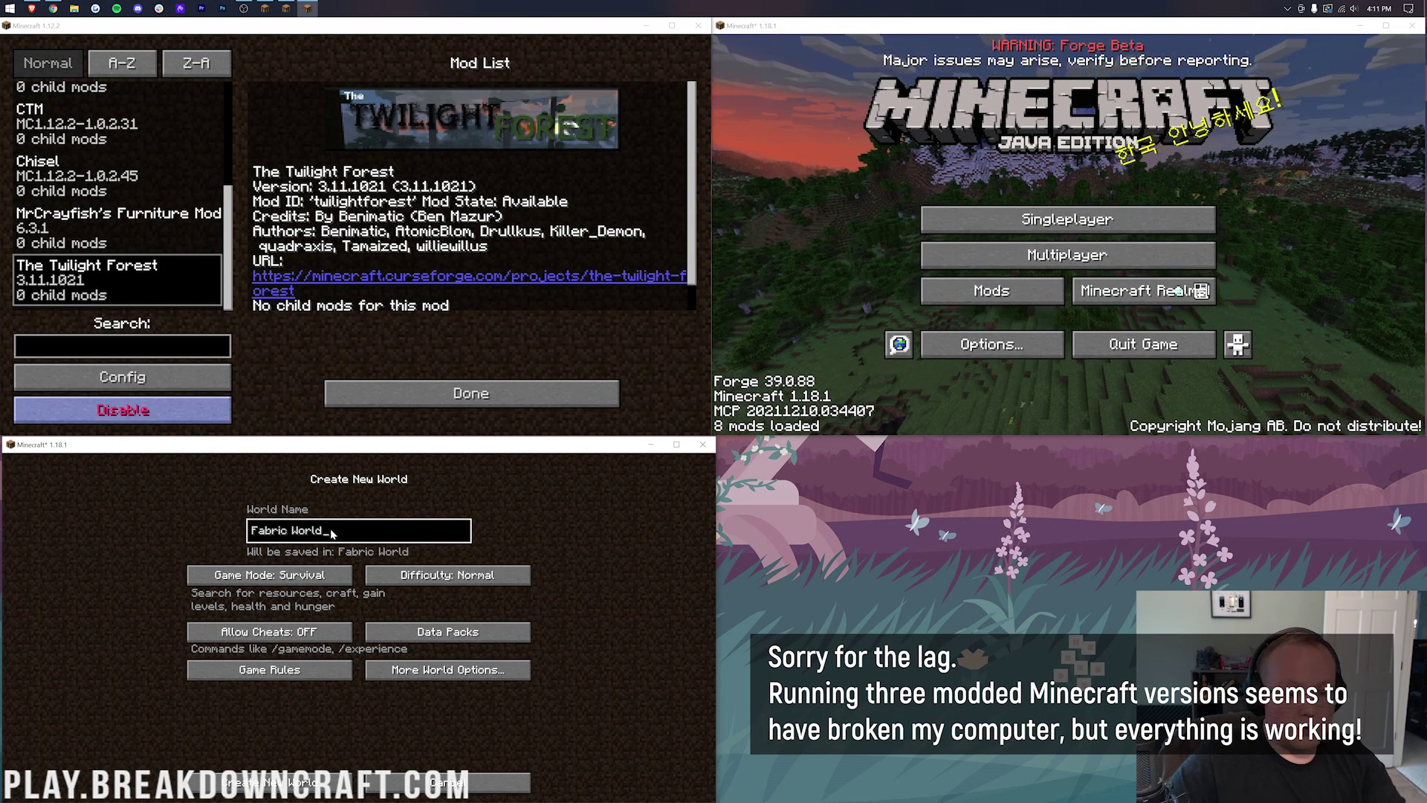
key(Return)
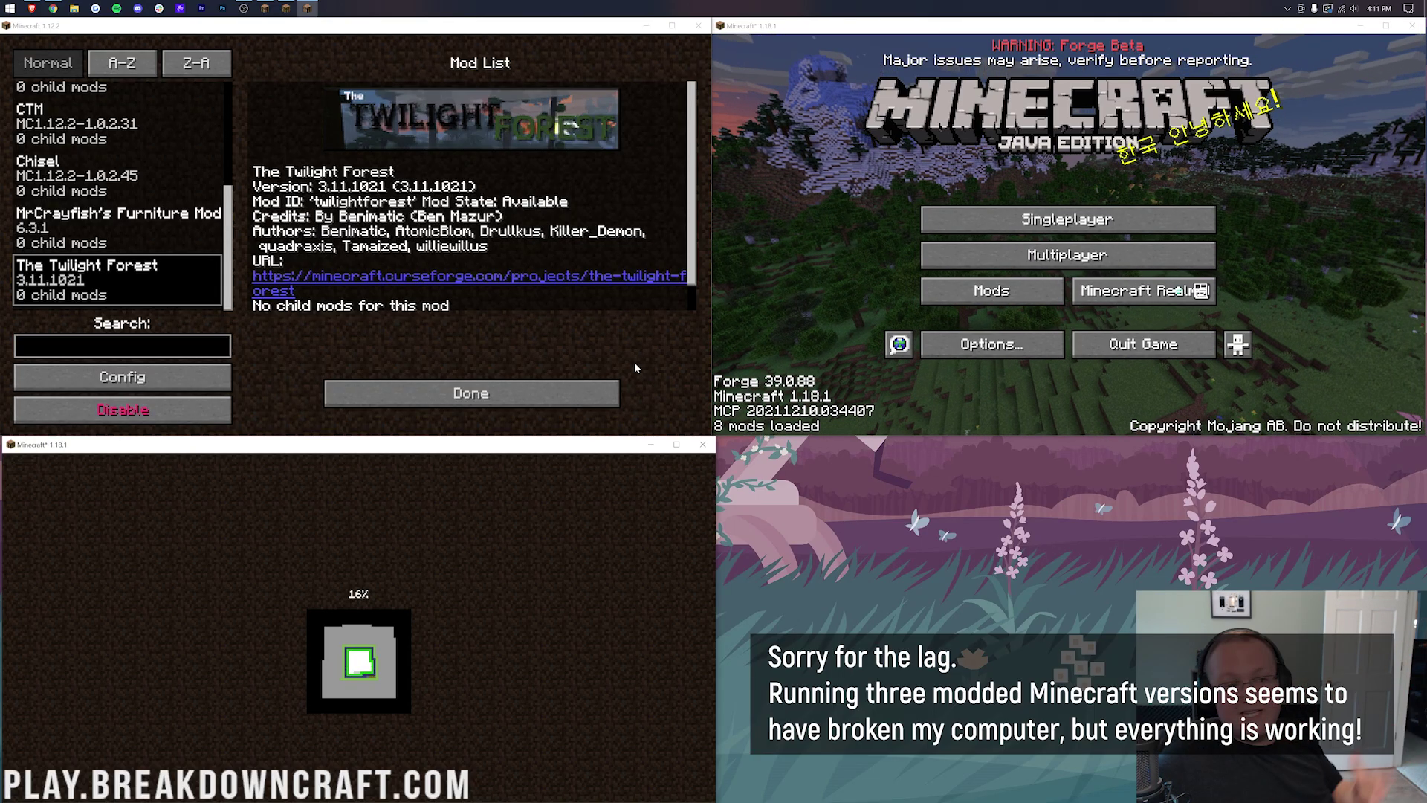
Check the singleplayer world screens of the Forge 1.12.2 and Forge 1.18.1 games, returning each to its title screen without creating a world
click(407, 392)
click(431, 215)
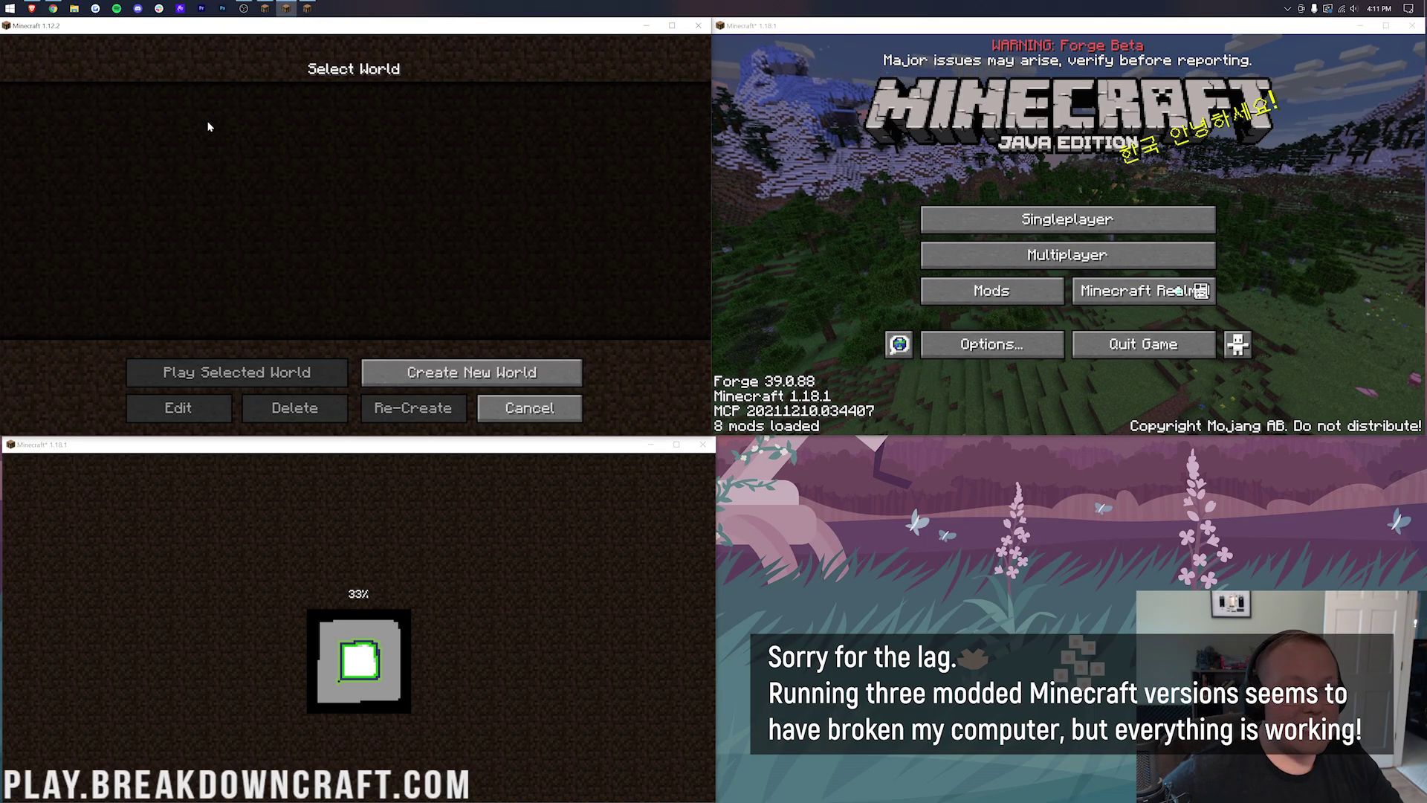
key(Escape)
click(1022, 239)
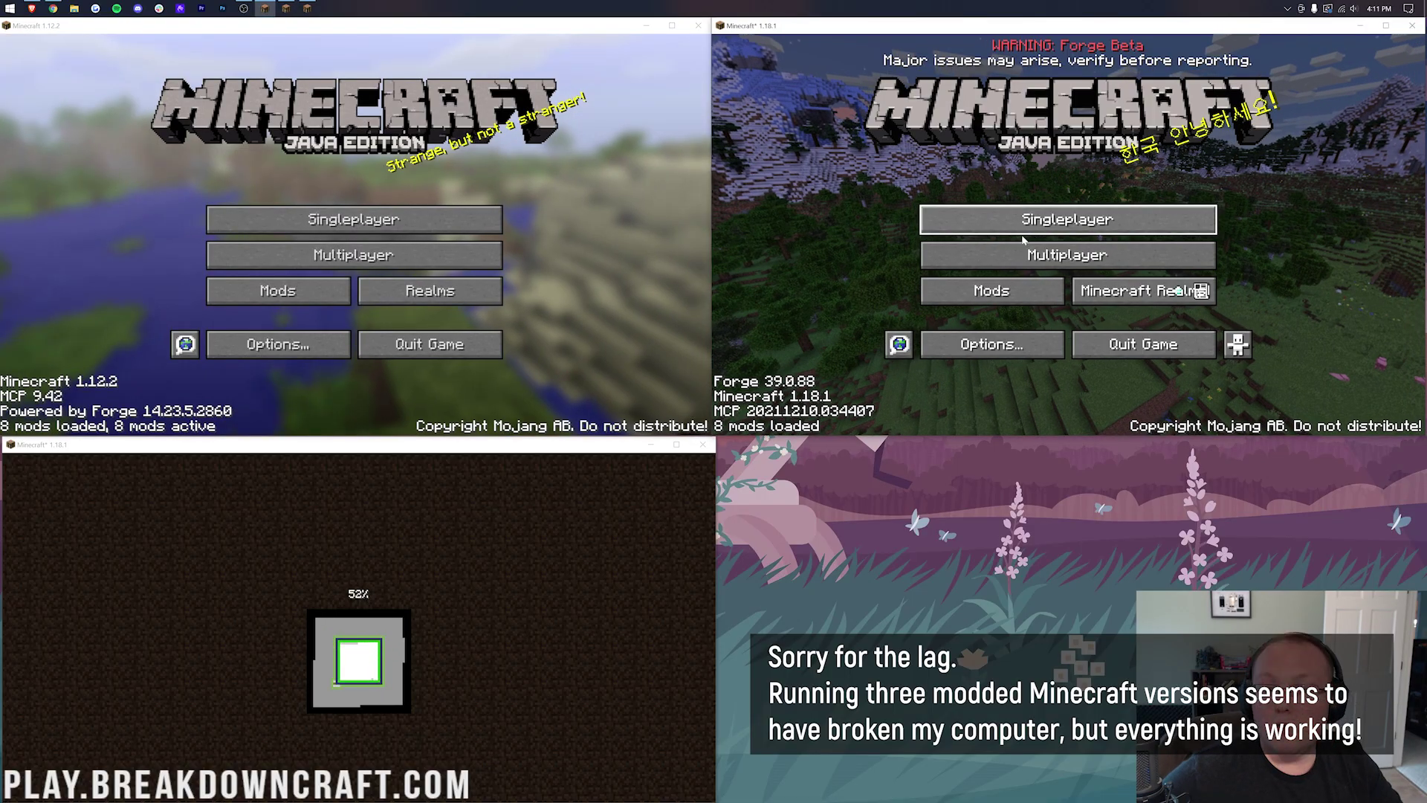
click(1023, 236)
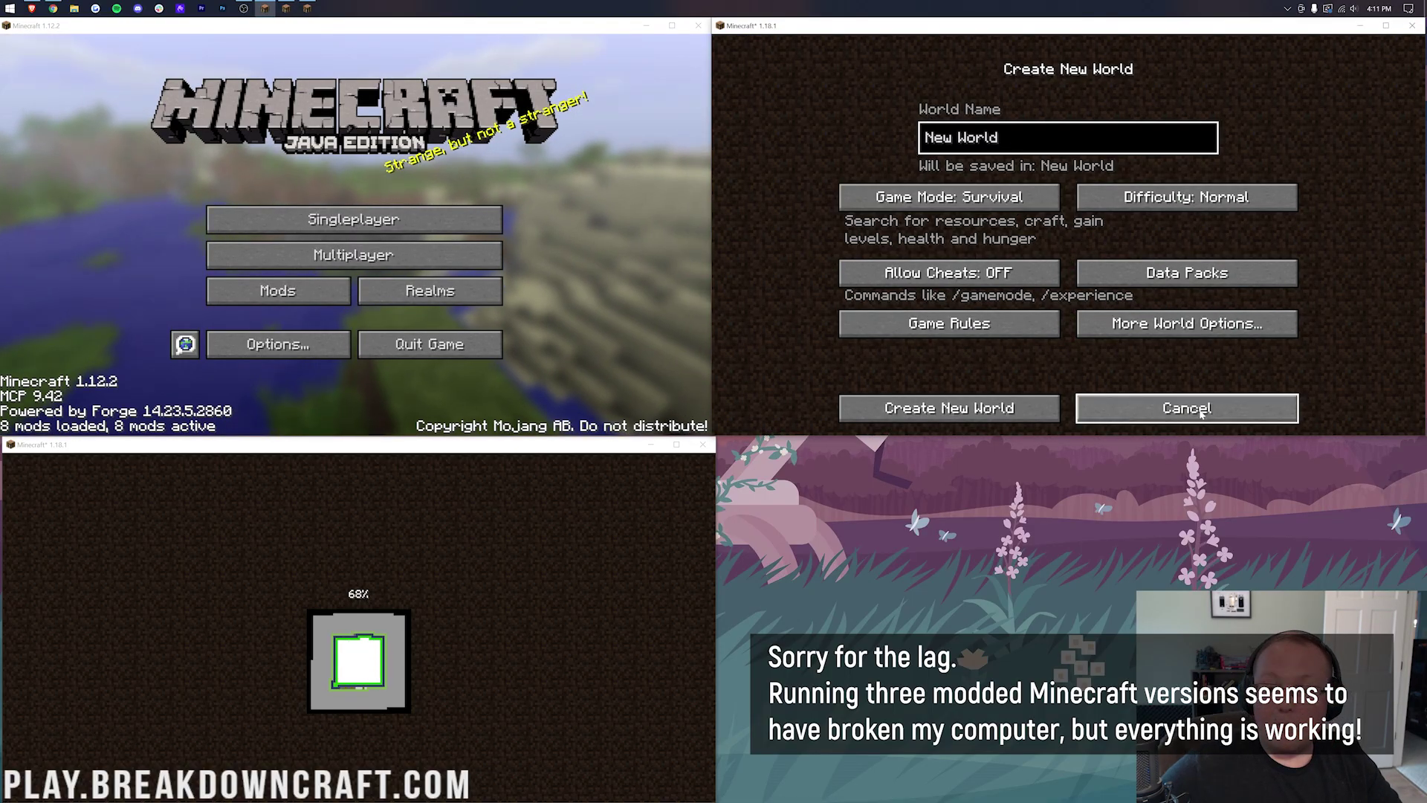
click(1143, 407)
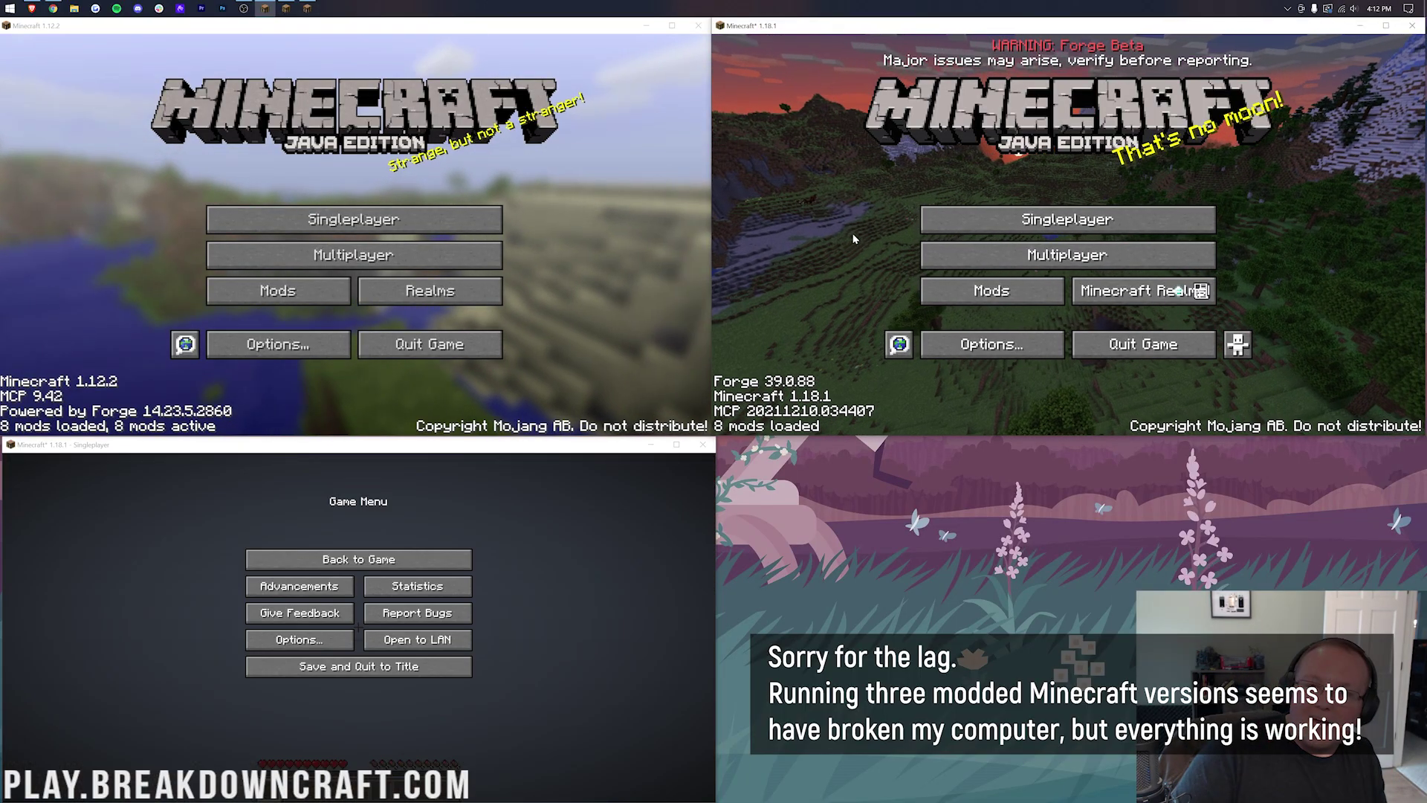
Resume play in the Fabric 1.18.1 game's paused world and walk forward
click(358, 558)
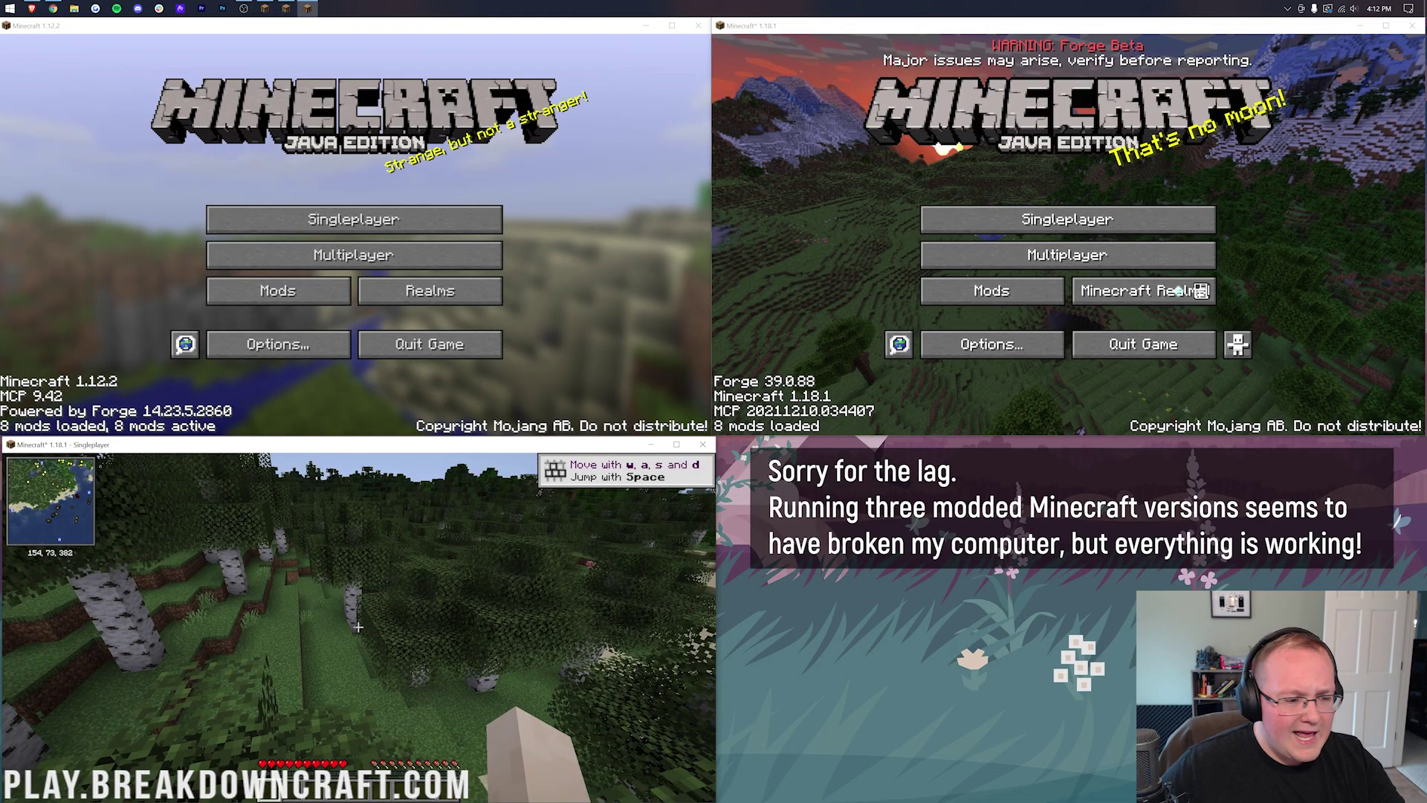
key(w)
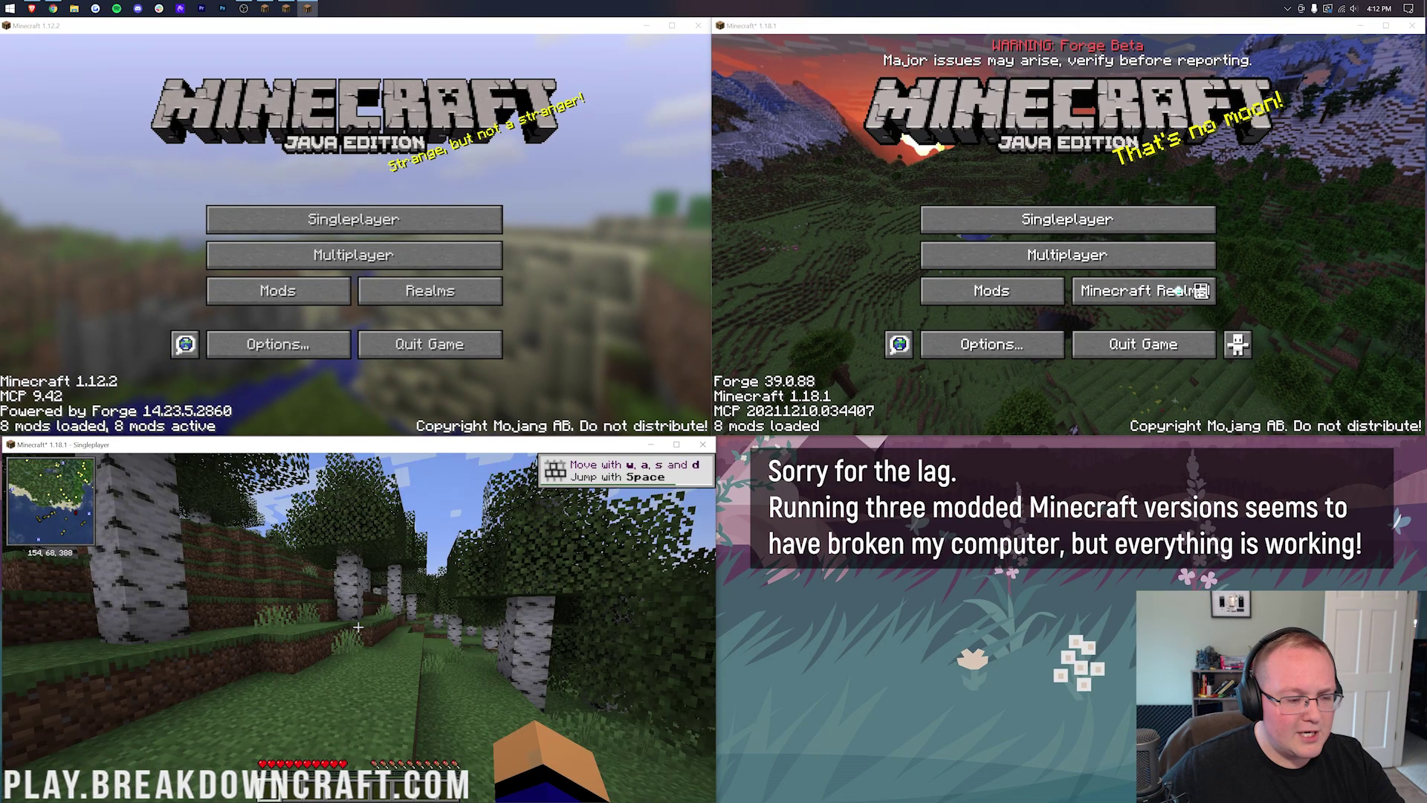